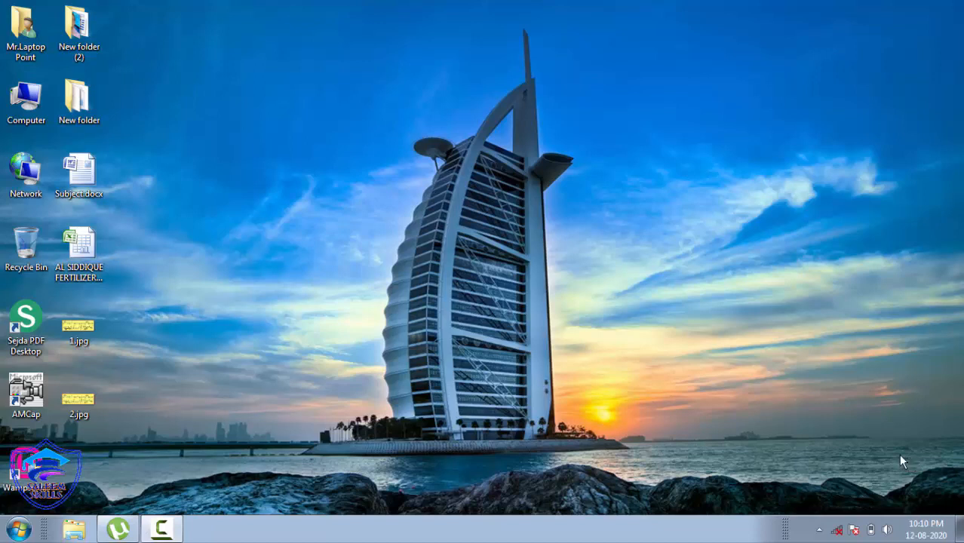
- Launch Adobe Photoshop 7.0
left_click(19, 529)
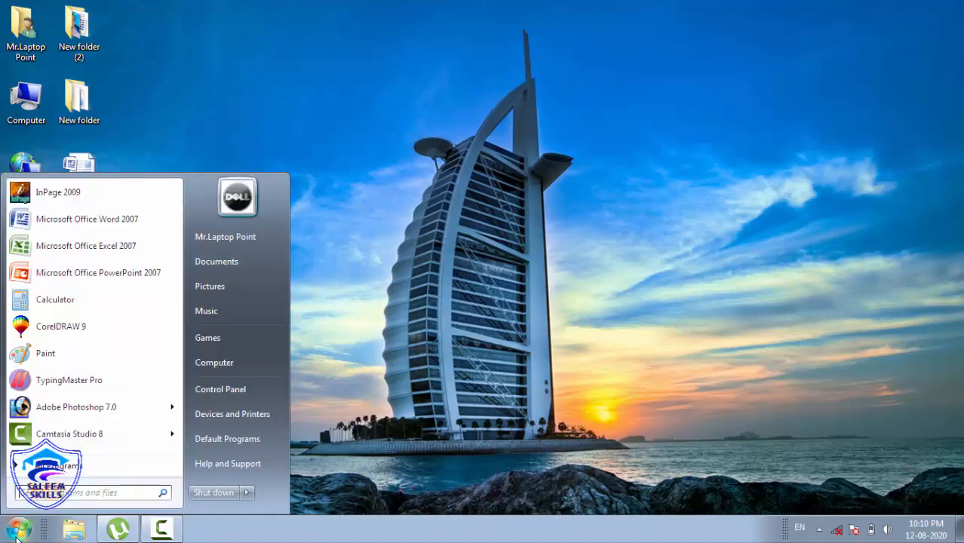
mouse_move(58, 412)
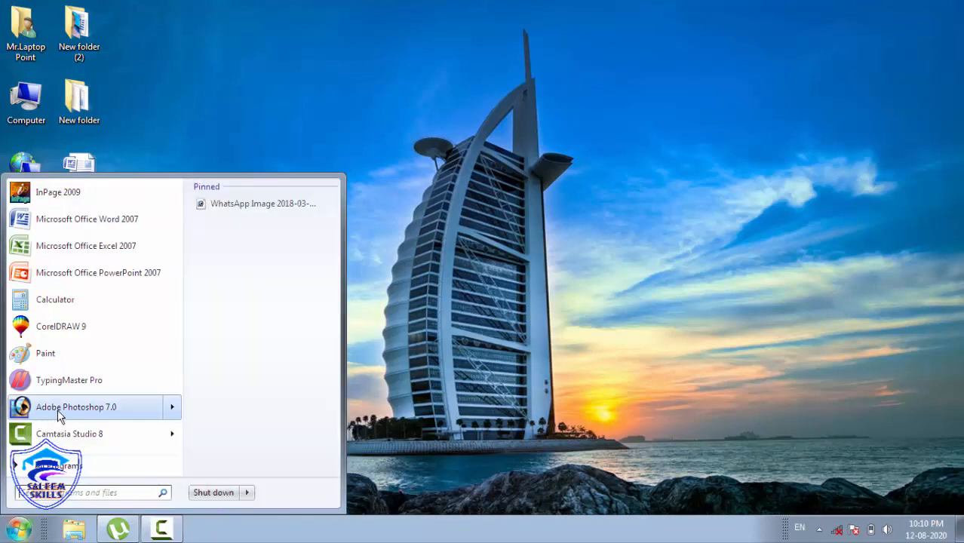
left_click(59, 409)
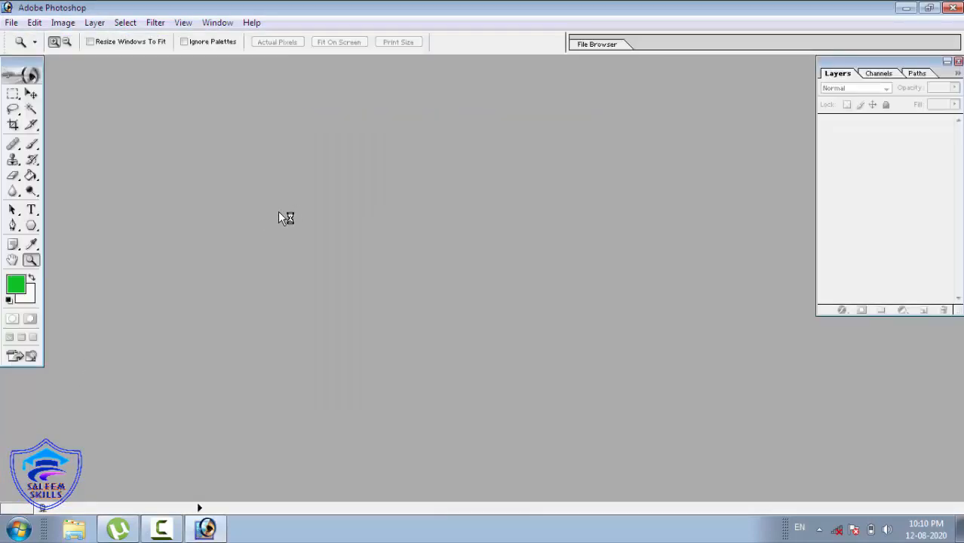
- Start a new document and choose the A4 preset size
left_click(15, 23)
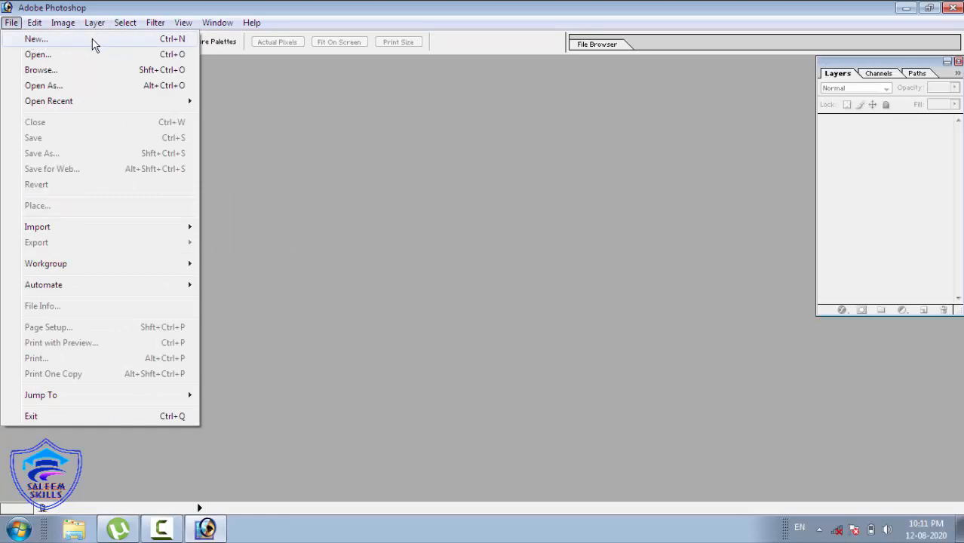
left_click(37, 39)
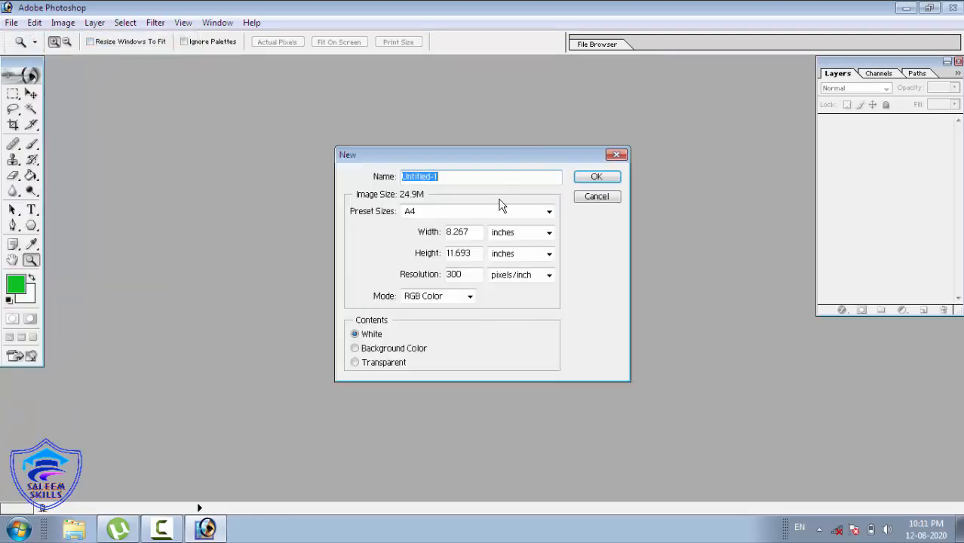
left_click(532, 216)
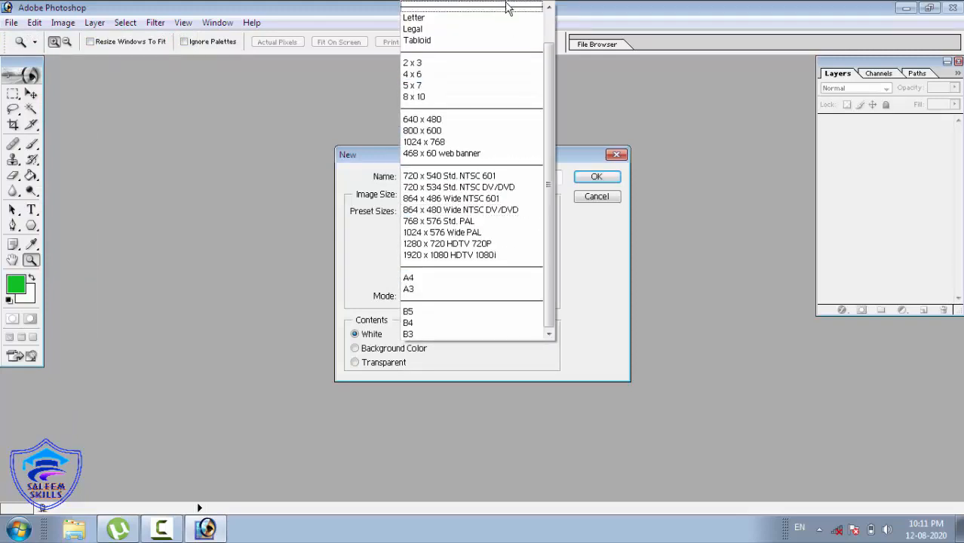
left_click(466, 85)
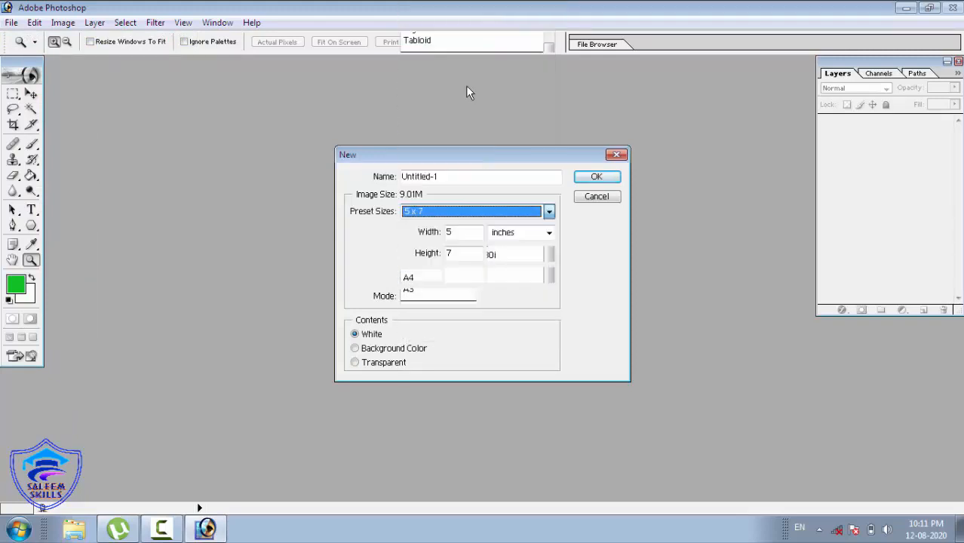
left_click(476, 213)
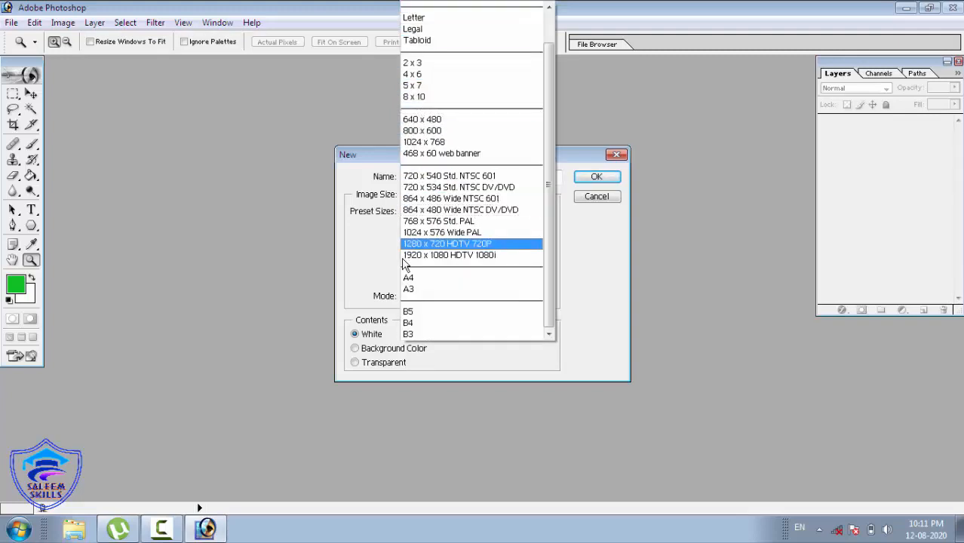
left_click(420, 279)
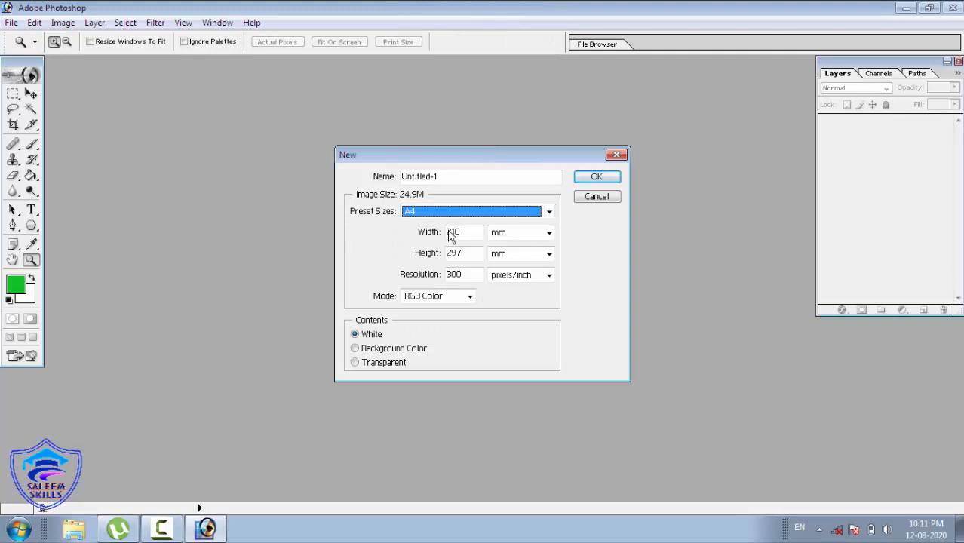
- Set the new document's width and height units to inches and create it
left_click(522, 234)
left_click(513, 261)
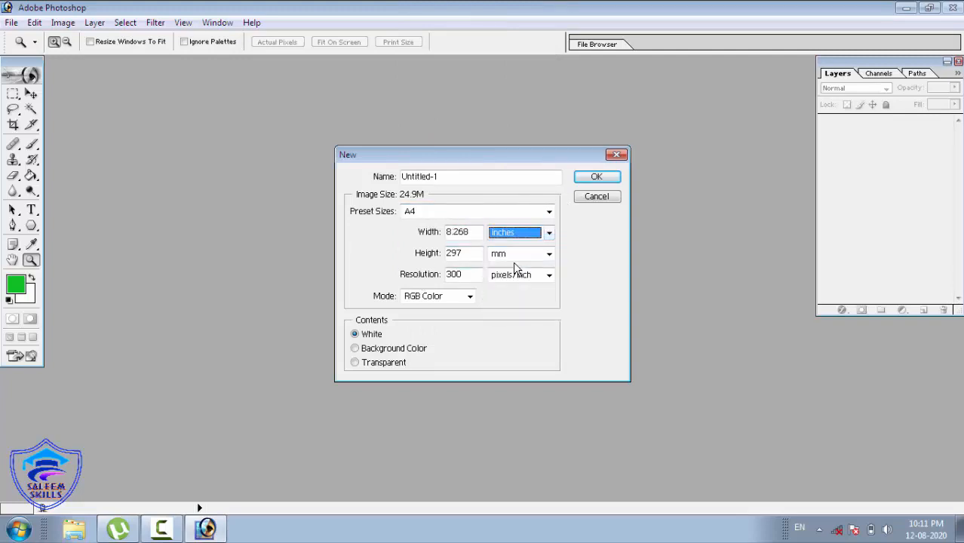
left_click(513, 254)
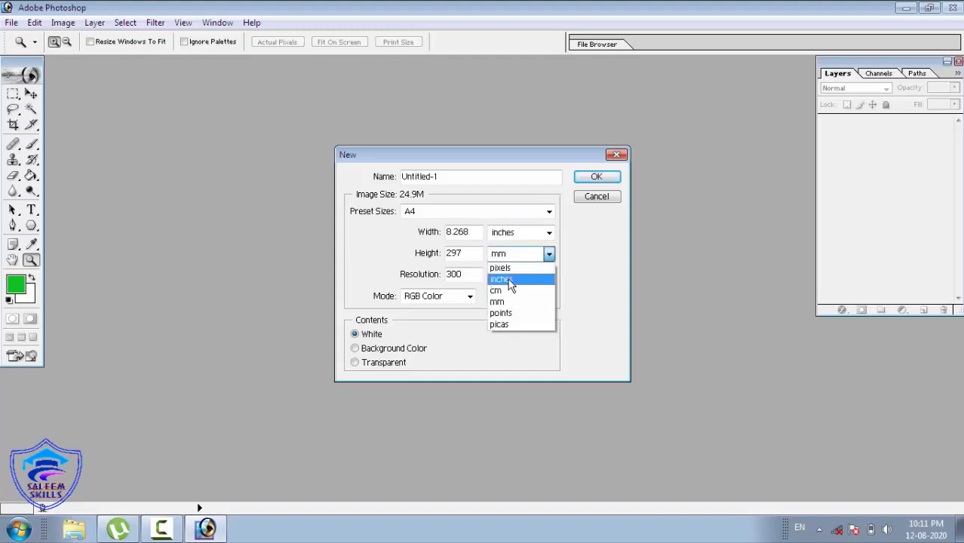
left_click(511, 280)
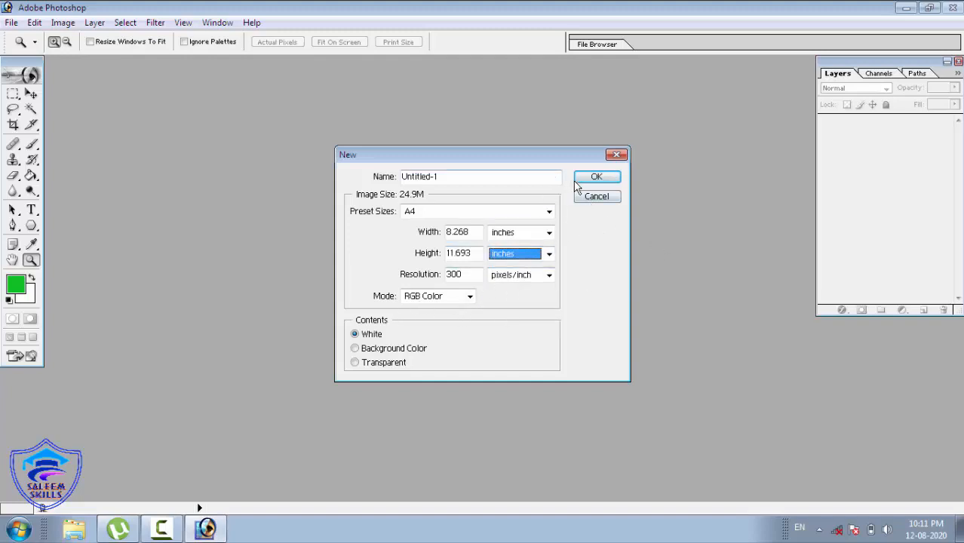
left_click(595, 178)
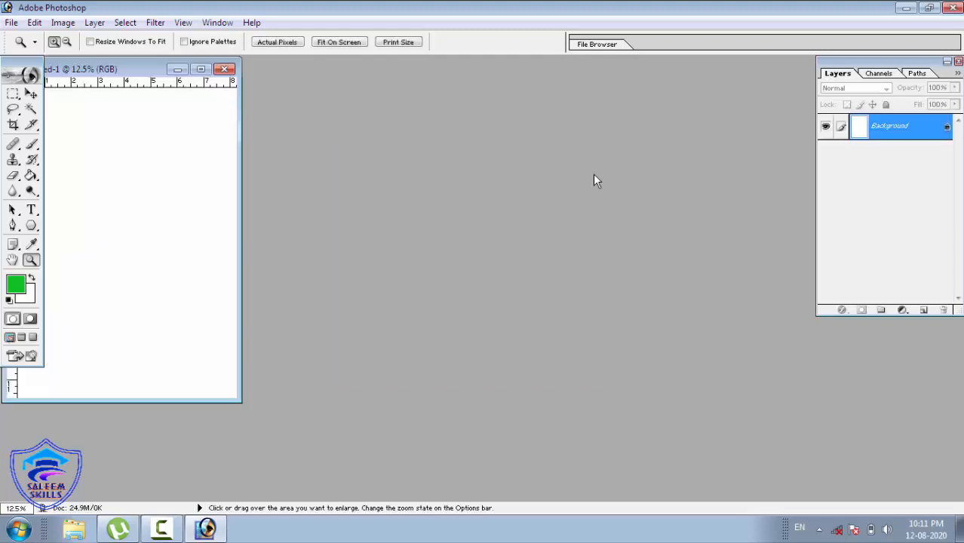
- Maximize the blank document's window and fit the whole page on screen
left_click_drag(128, 68, 455, 79)
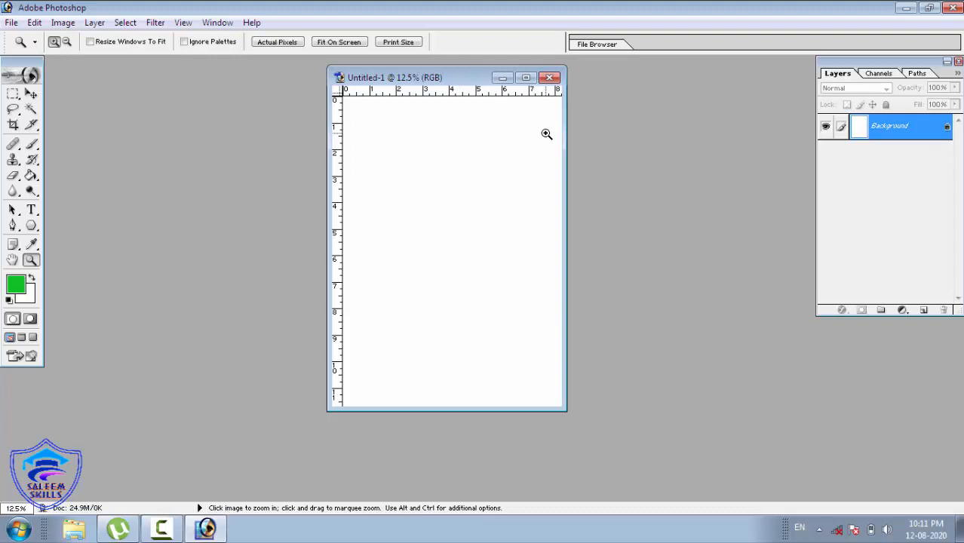
left_click_drag(566, 148, 741, 161)
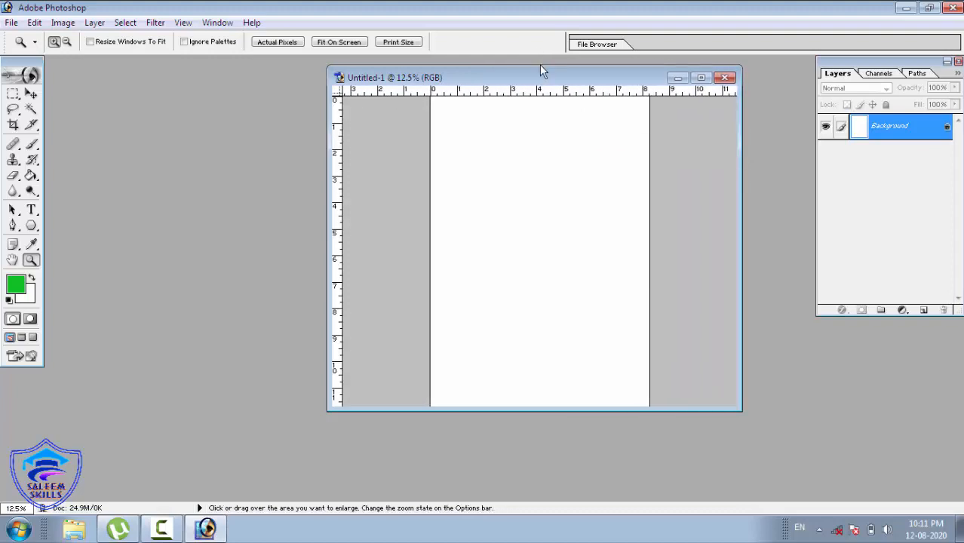
left_click_drag(522, 83, 430, 87)
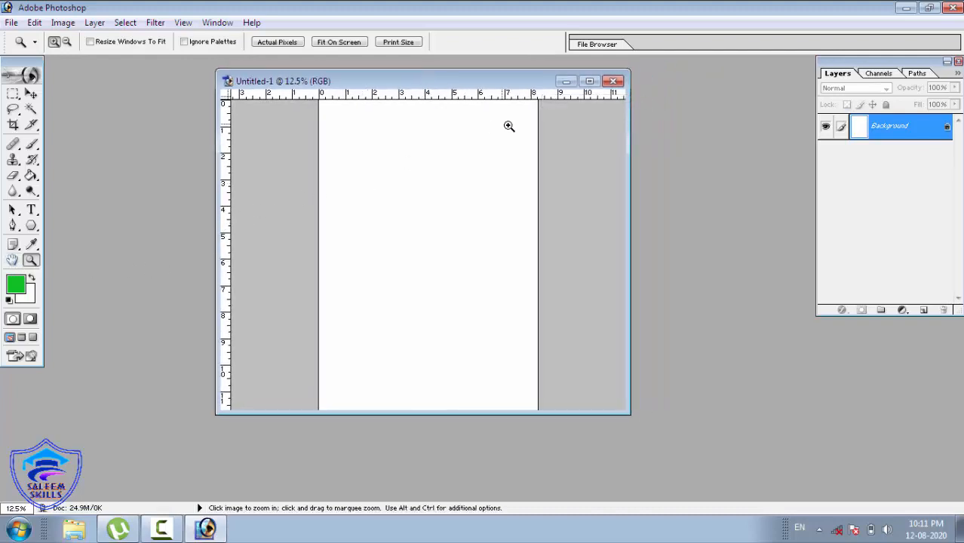
left_click(590, 82)
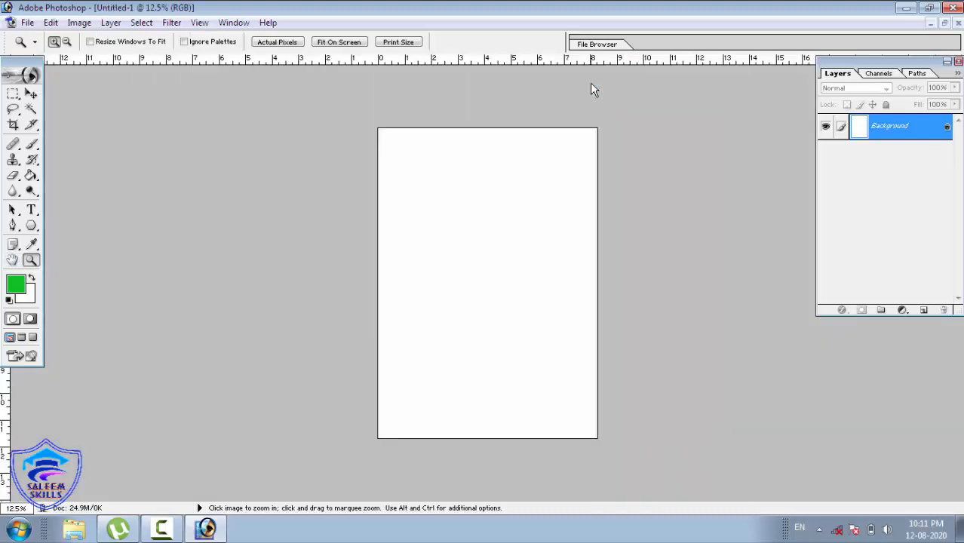
right_click(459, 152)
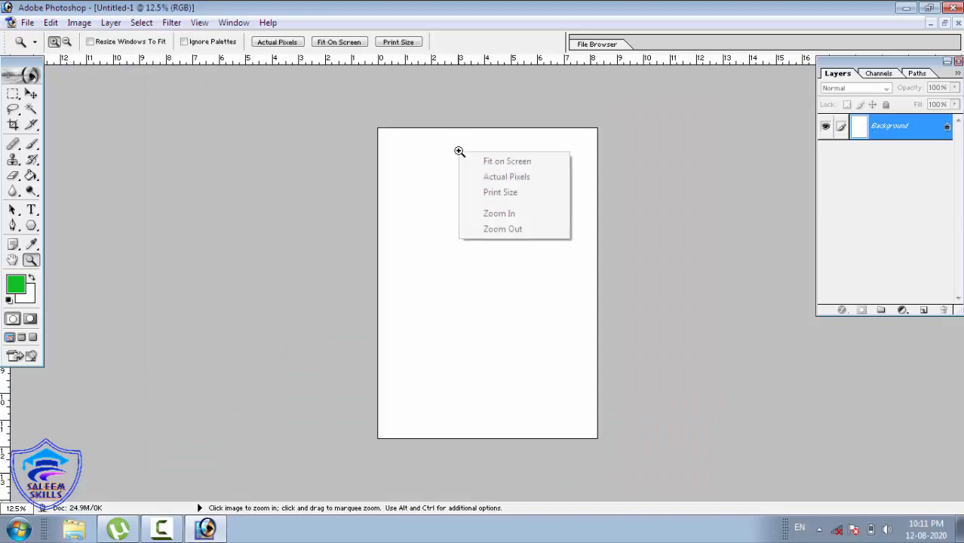
left_click(497, 162)
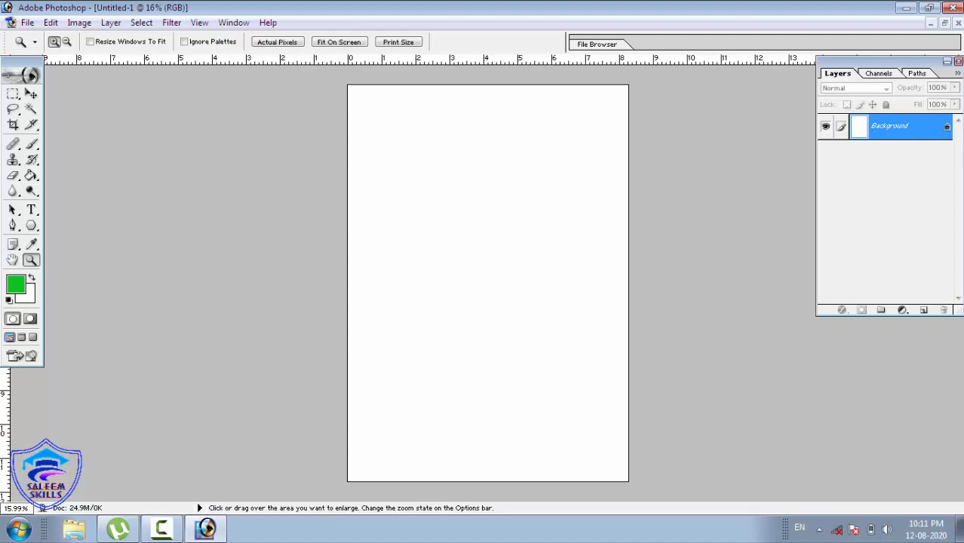
left_click(110, 23)
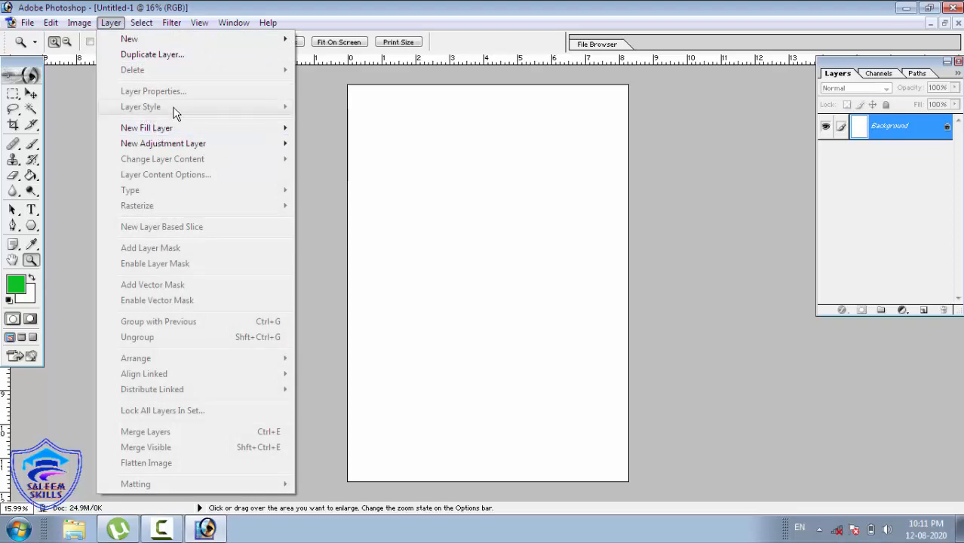
mouse_move(172, 132)
left_click(400, 144)
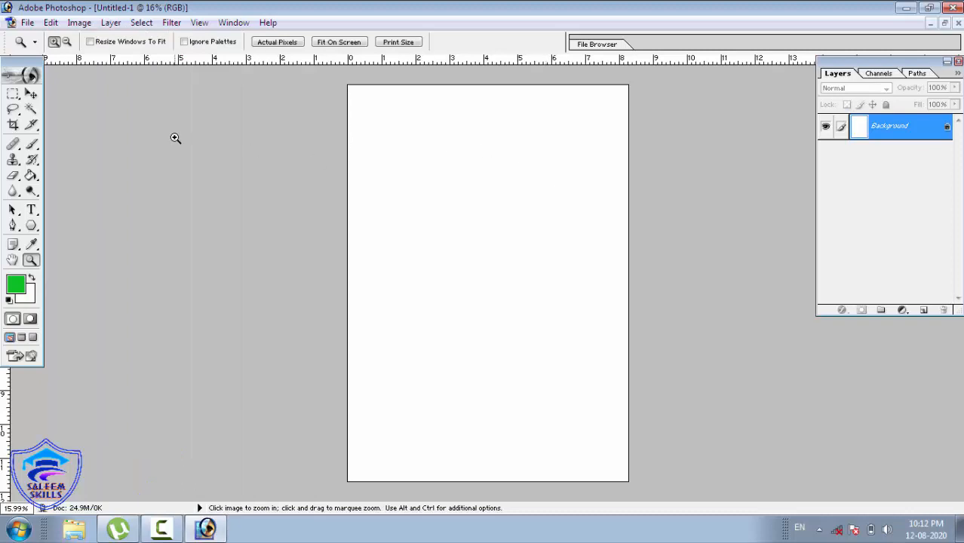
left_click(27, 210)
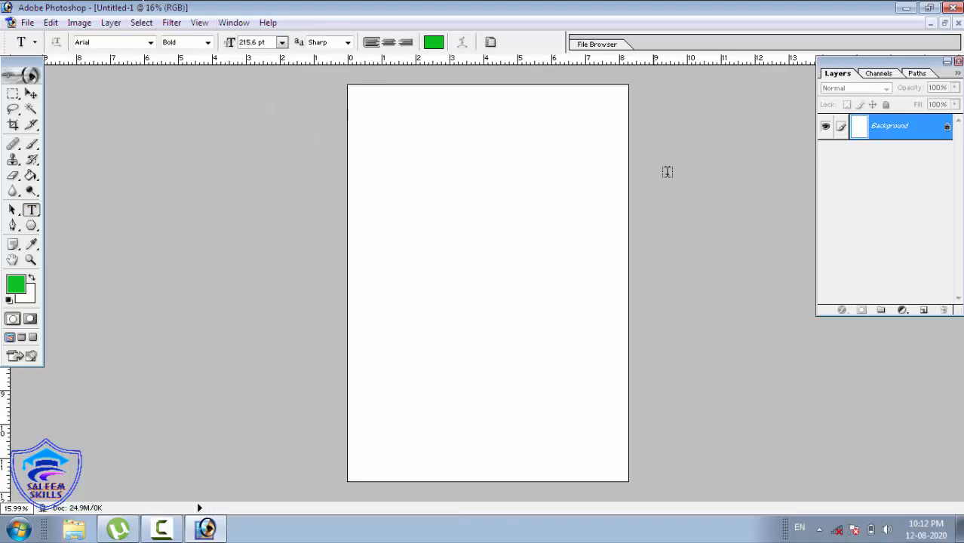
- Resize the image to 11.6 inches wide and 8.5 inches high with Constrain Proportions turned off
left_click(79, 24)
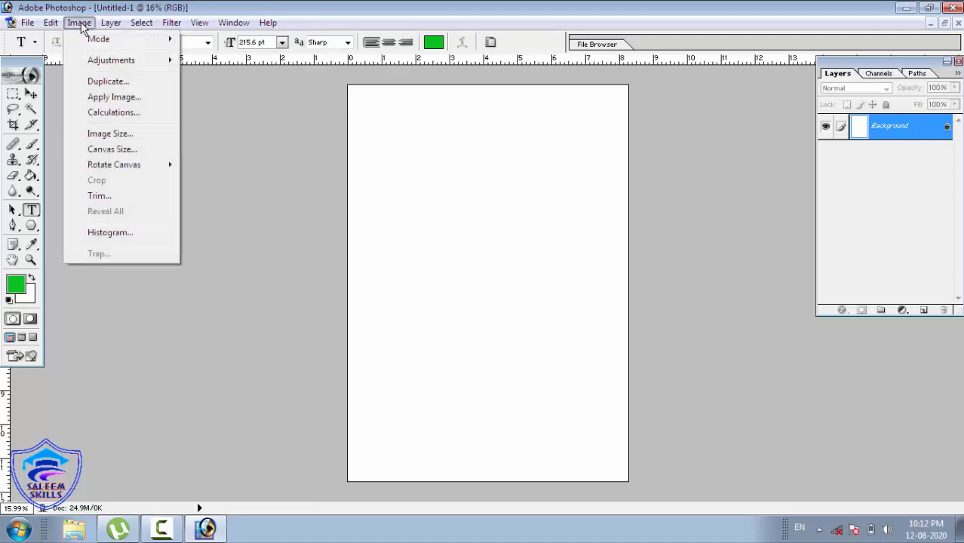
left_click(102, 134)
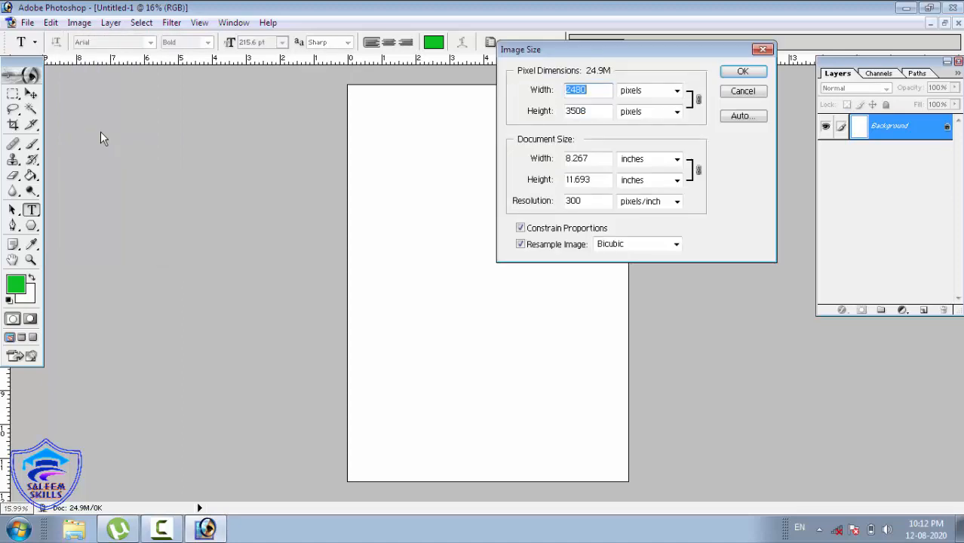
left_click_drag(589, 158, 439, 194)
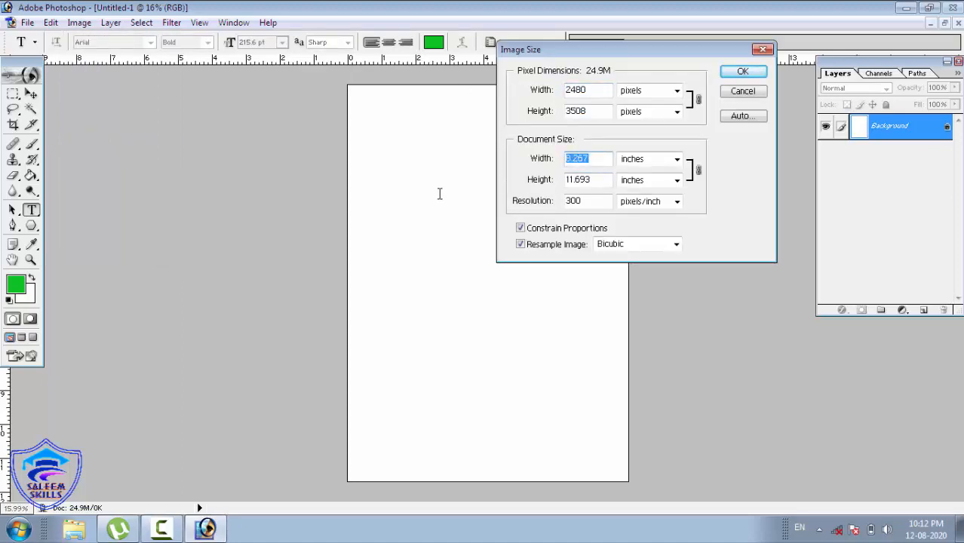
type("11.")
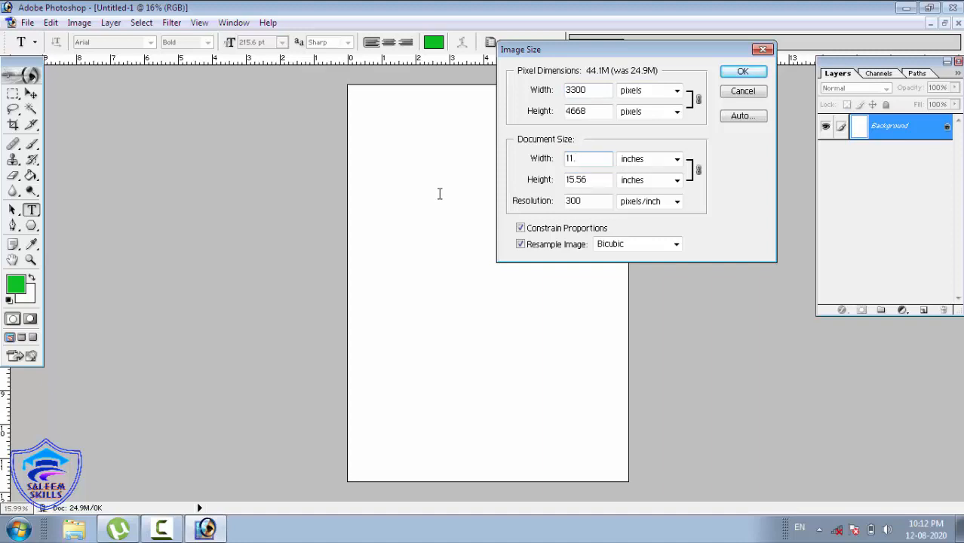
type("6")
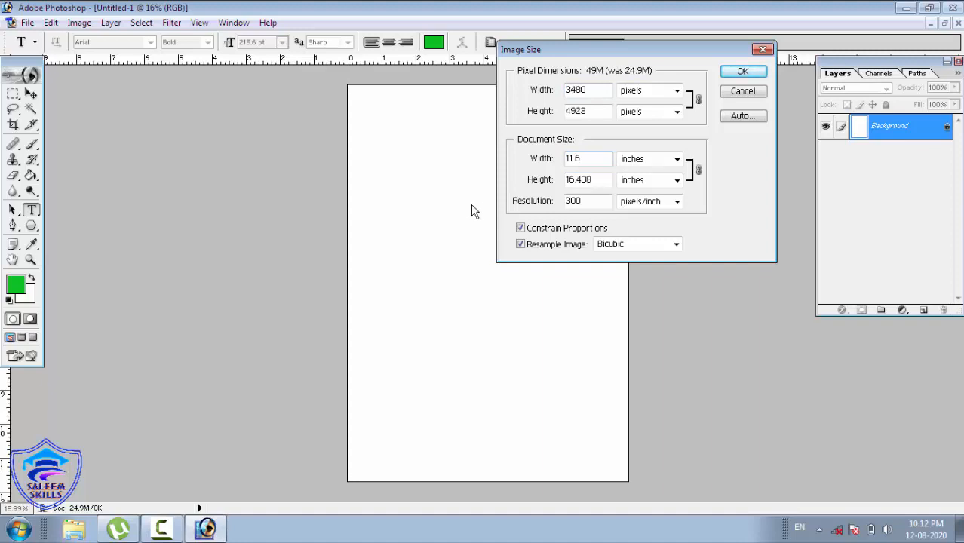
left_click(535, 228)
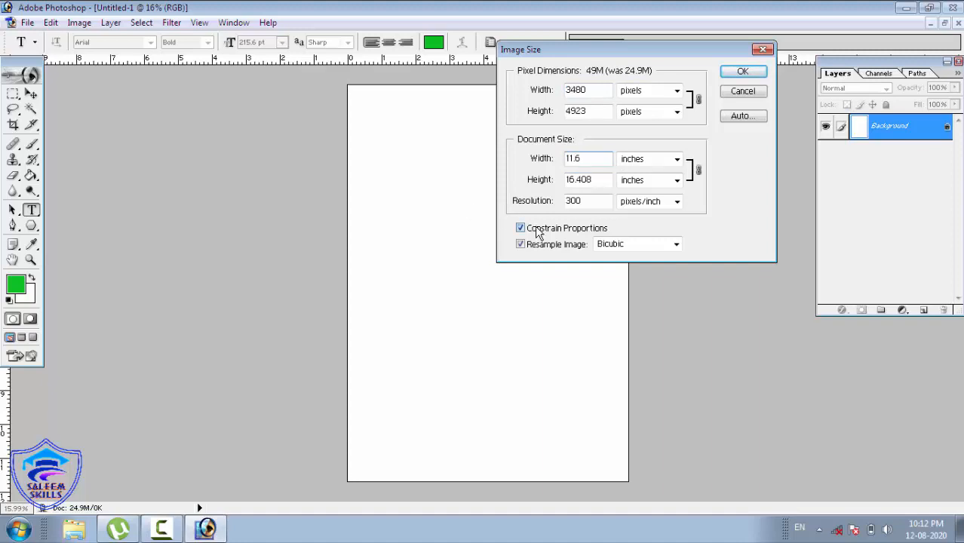
double_click(596, 179)
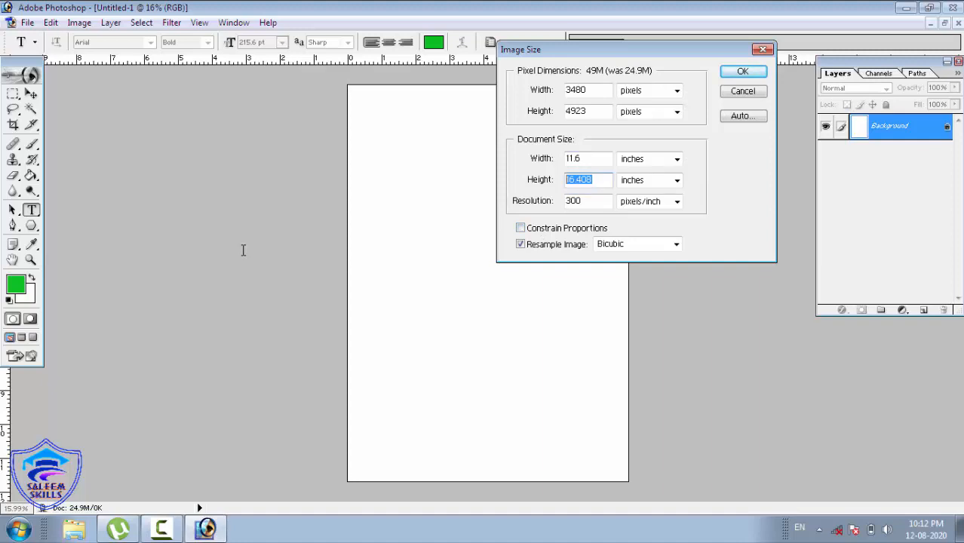
type("8.5")
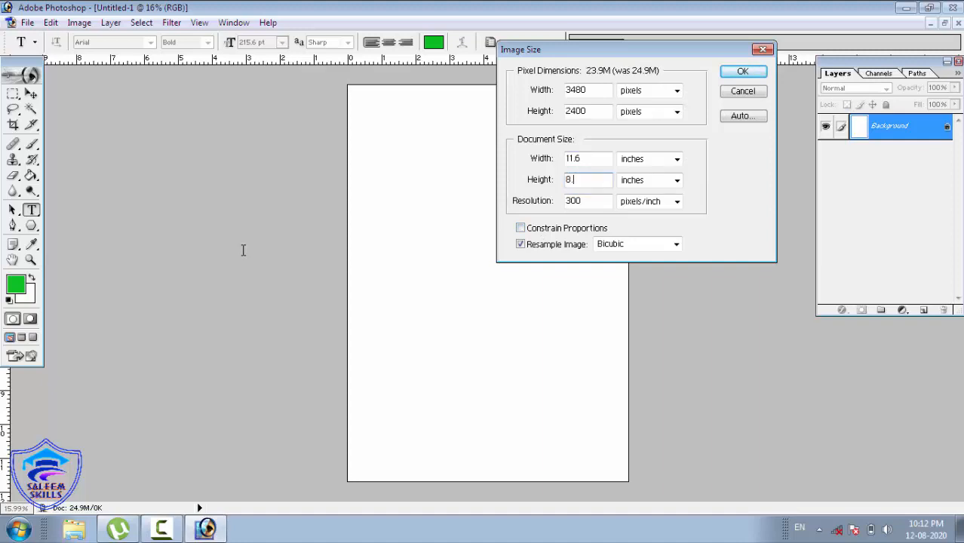
left_click(738, 76)
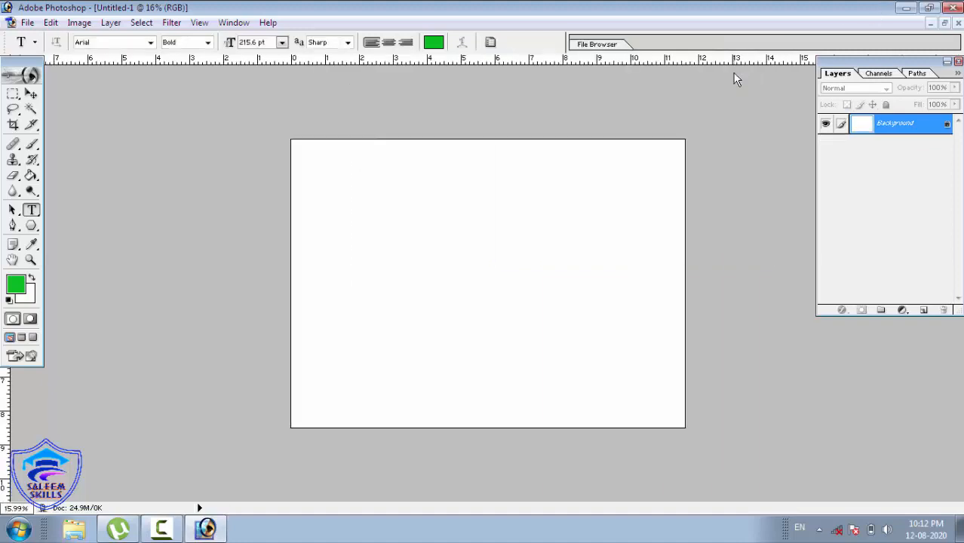
- Fit the whole page on screen and start a horizontal text layer near the page's upper-left corner
key("z")
right_click(360, 223)
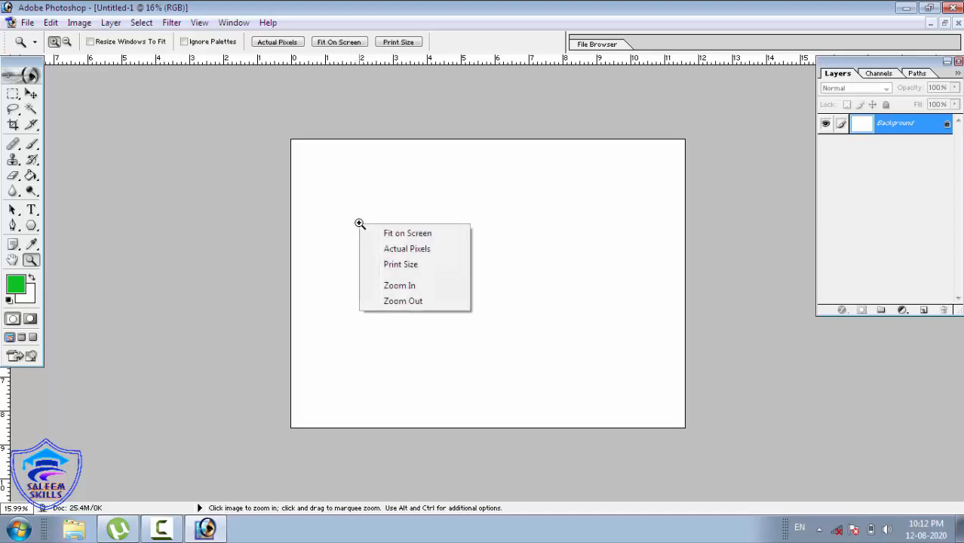
left_click(384, 239)
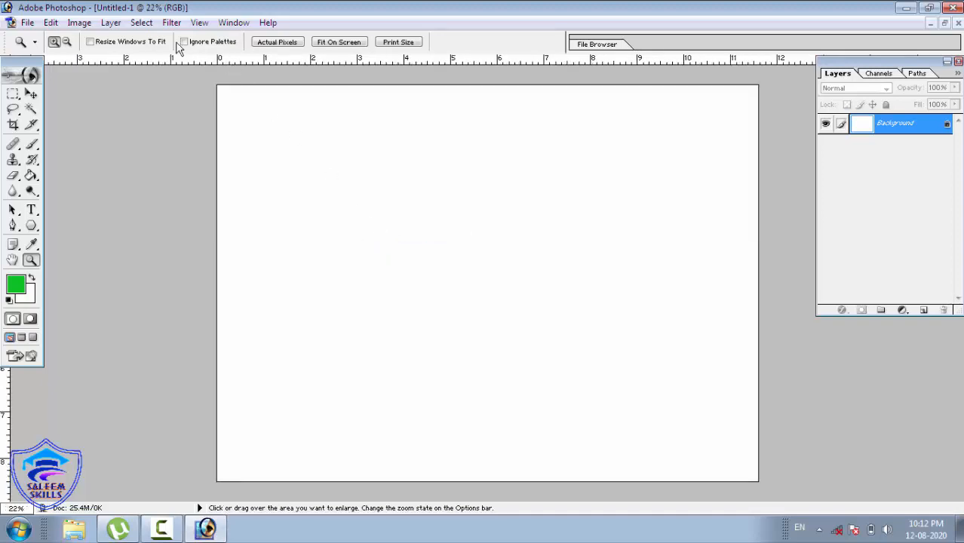
left_click(32, 210)
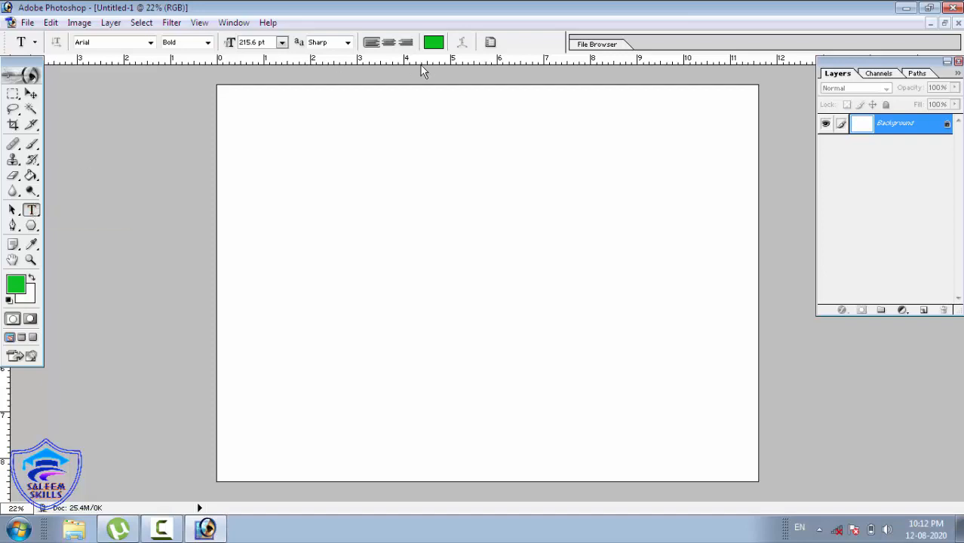
left_click(270, 143)
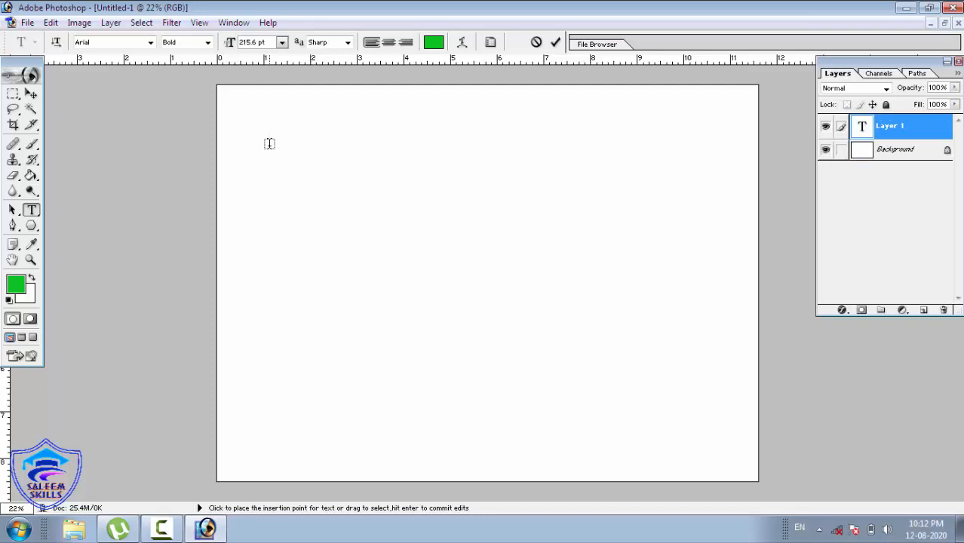
type("na")
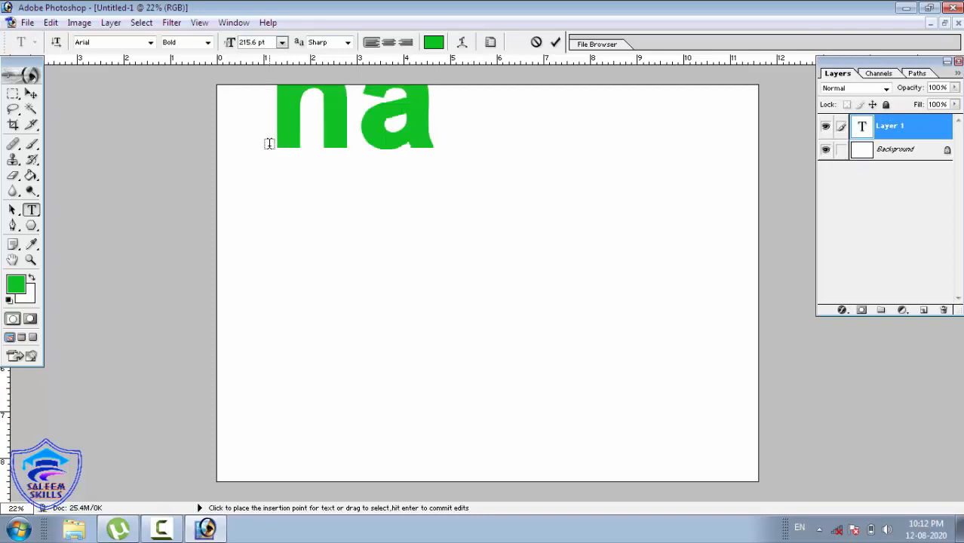
key("BackSpace")
key("BackSpace")
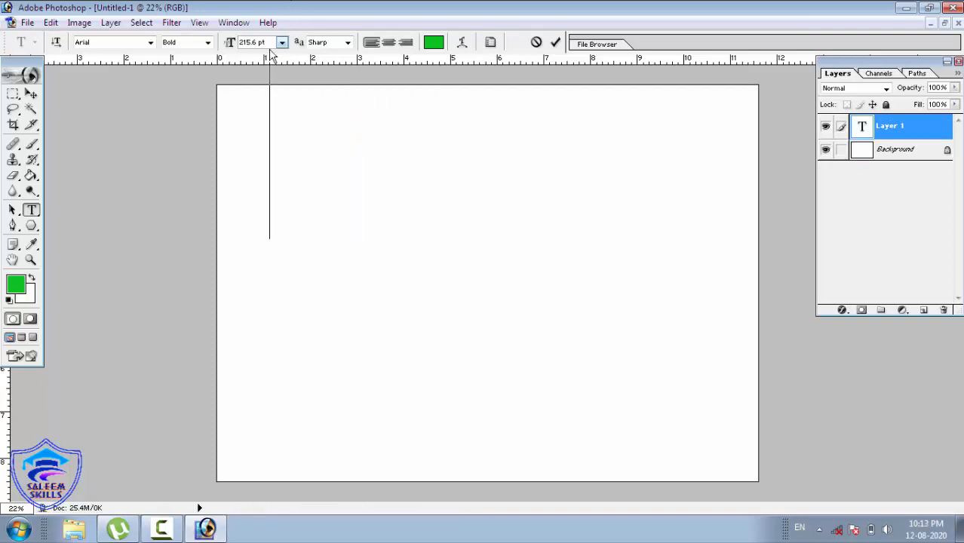
- Set the font size to 48 pt and enter the text HAPPY INDEPENDENCE DAY
left_click(281, 42)
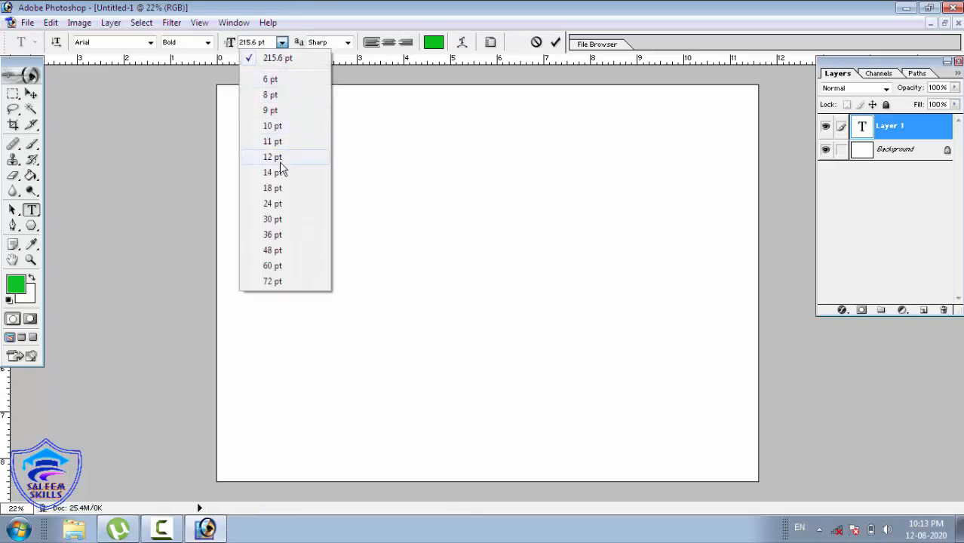
left_click(276, 250)
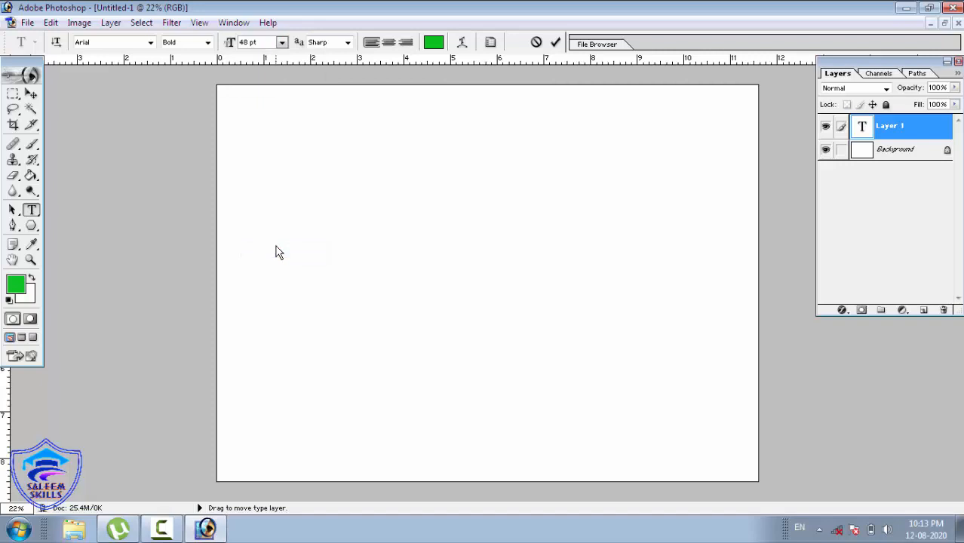
type("HAPPY I ")
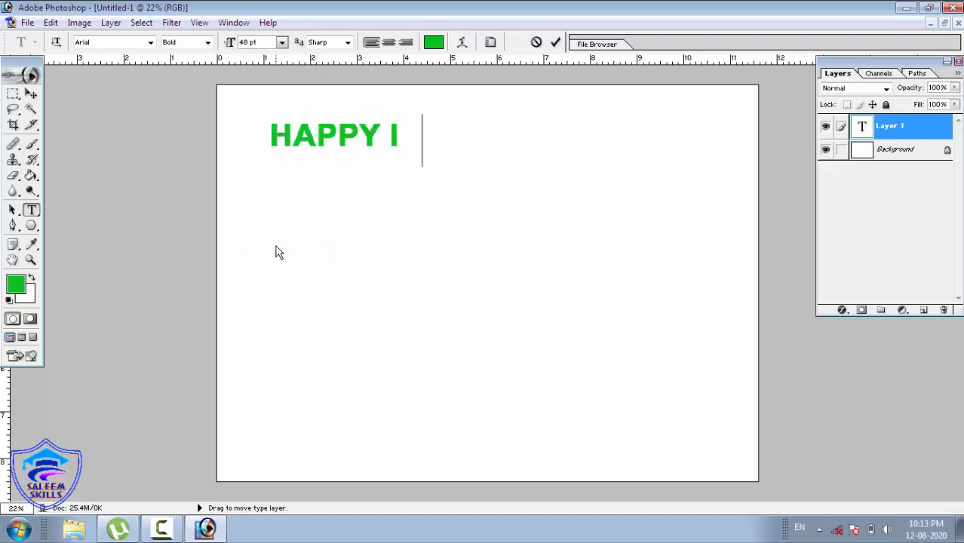
type("NDEPENDEN")
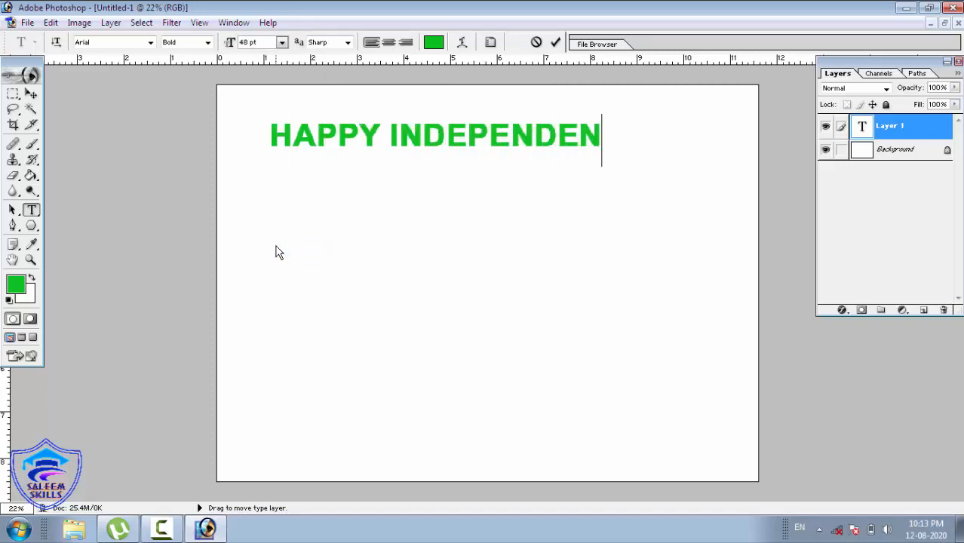
type("CE DAY")
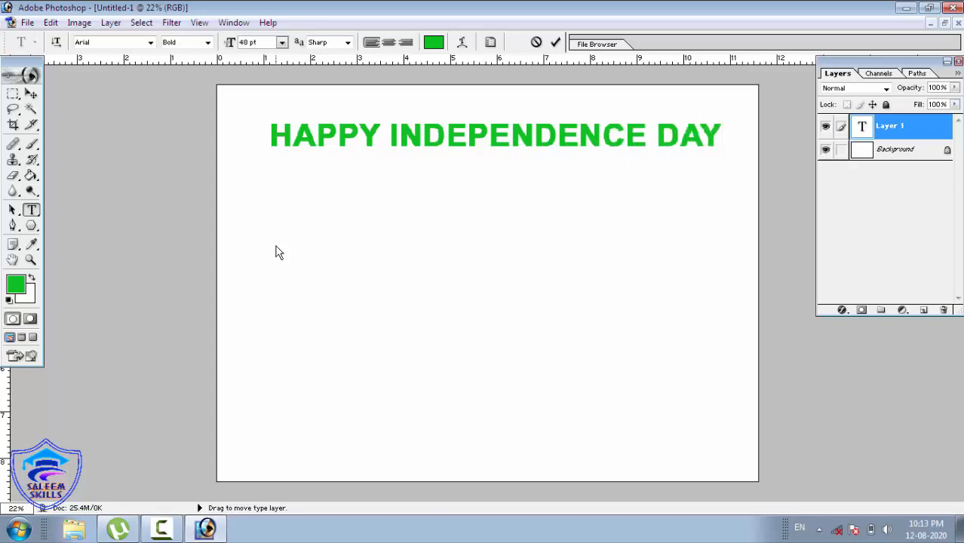
- Break the text into separate lines so that HAPPY, INDEPENDENCE and DAY each stand alone
key("ctrl+Left")
key("ctrl+Left")
key("Return")
key("Return")
key("Return")
key("Return")
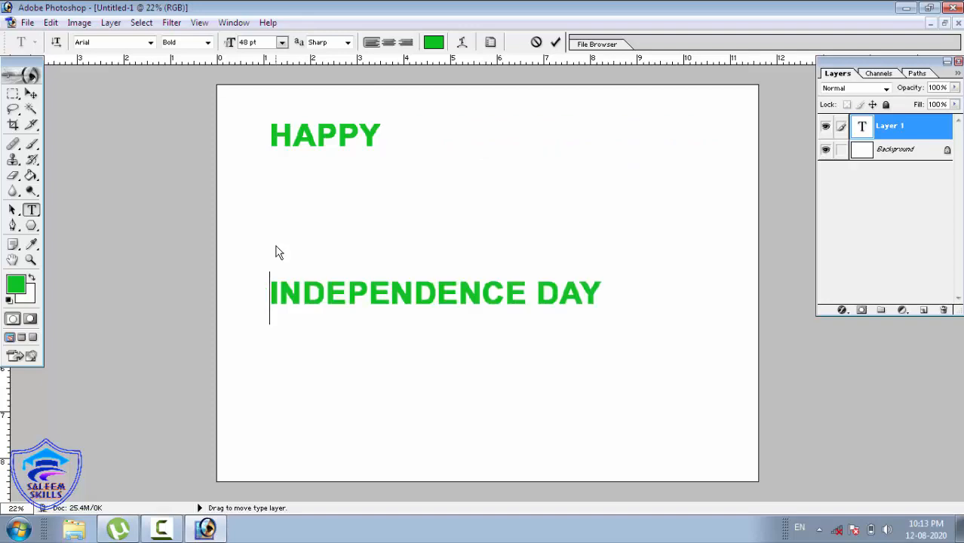
key("ctrl+Right")
key("Return")
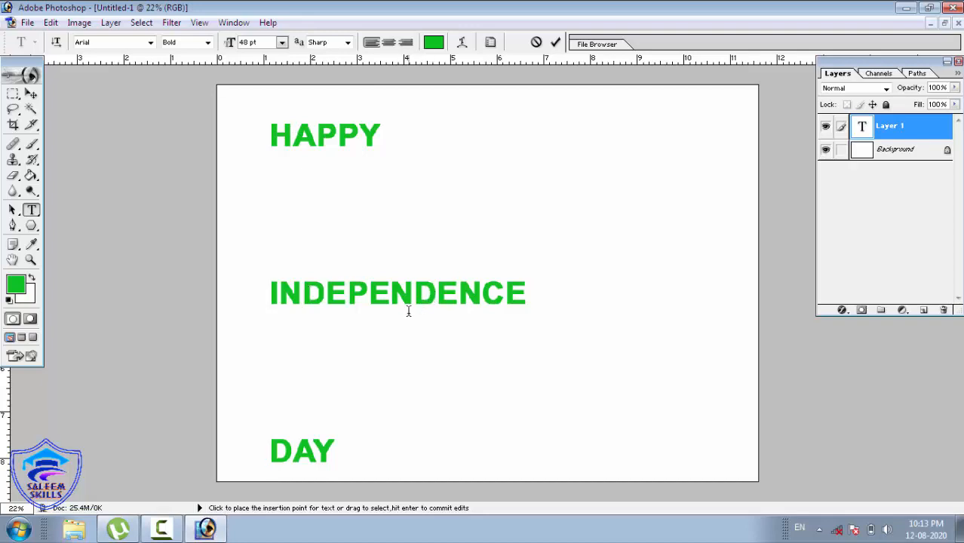
- Select all of the text in the text layer
left_click(352, 453)
key("ctrl+a")
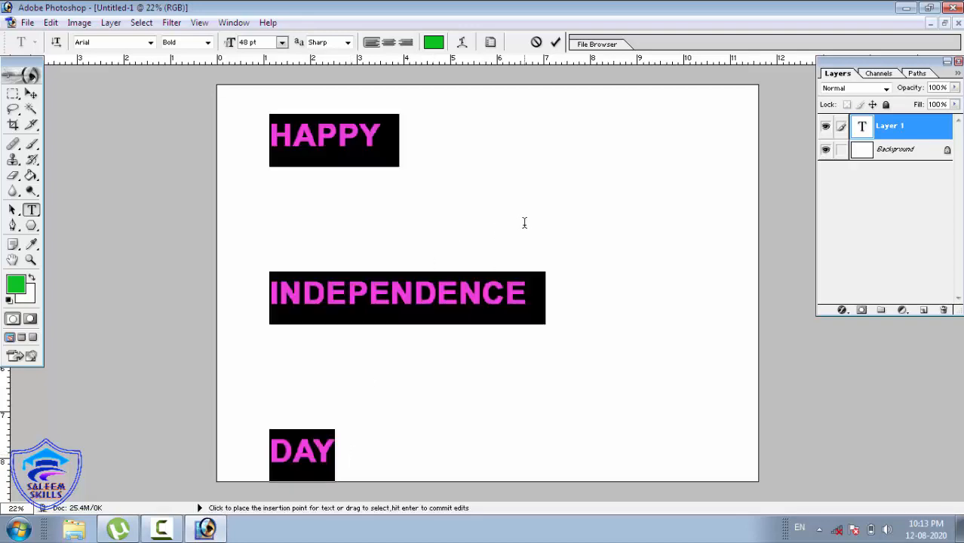
left_click(875, 73)
left_click(913, 74)
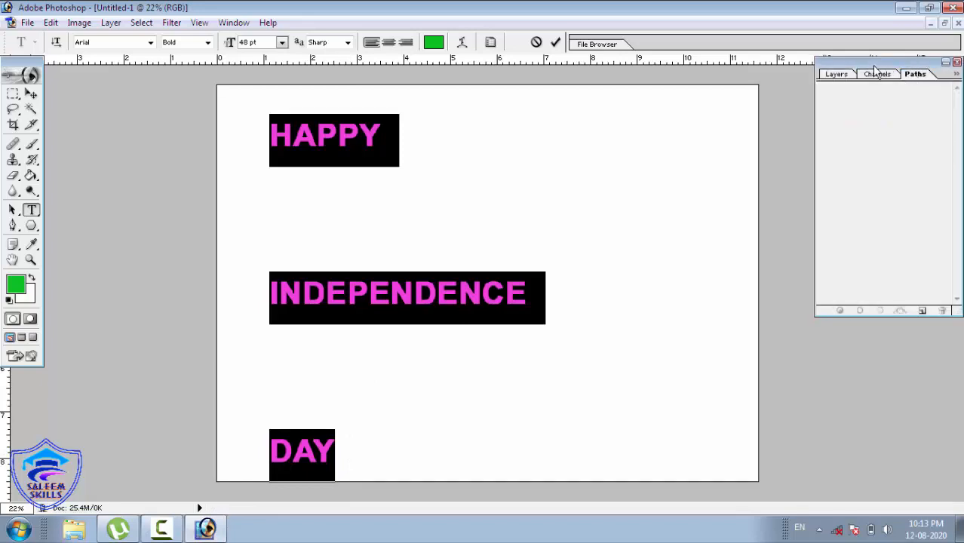
left_click(837, 74)
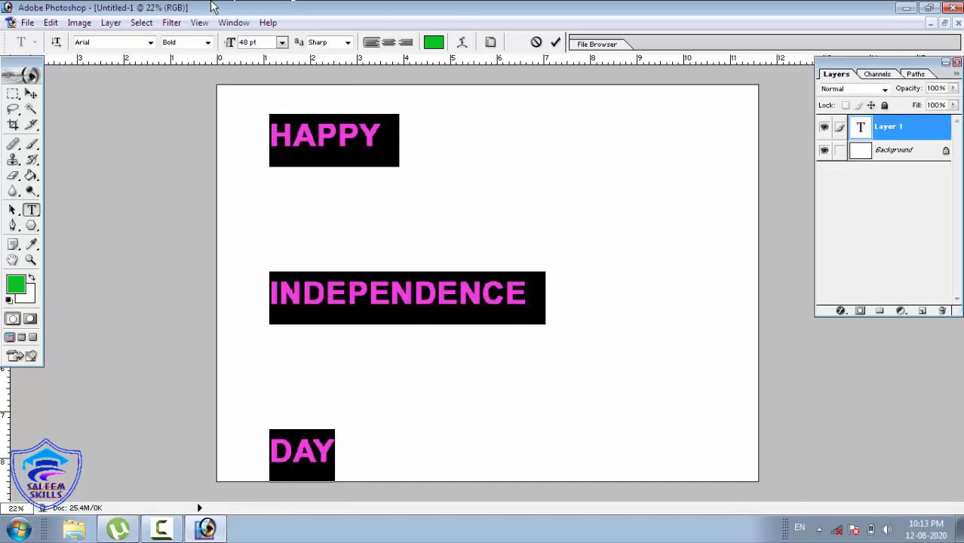
left_click(80, 24)
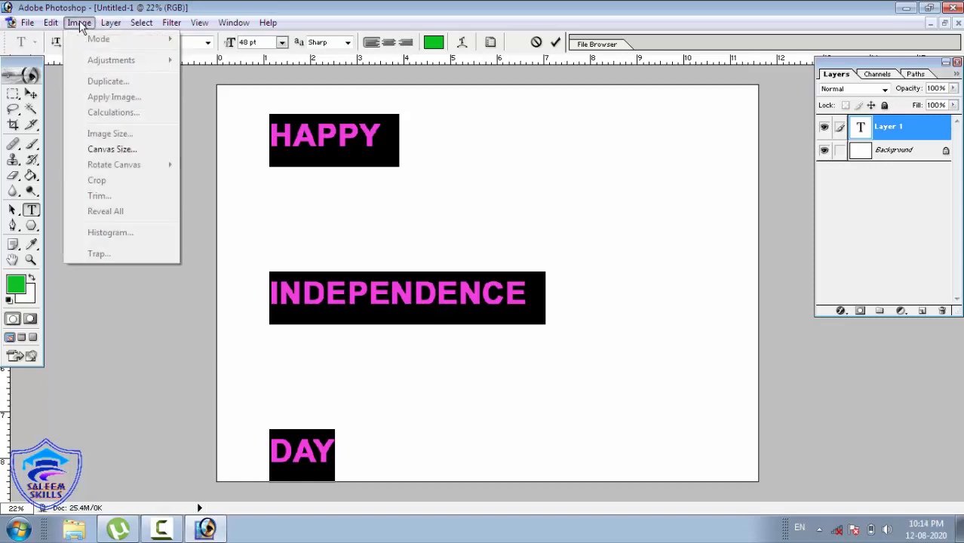
mouse_move(107, 28)
mouse_move(53, 25)
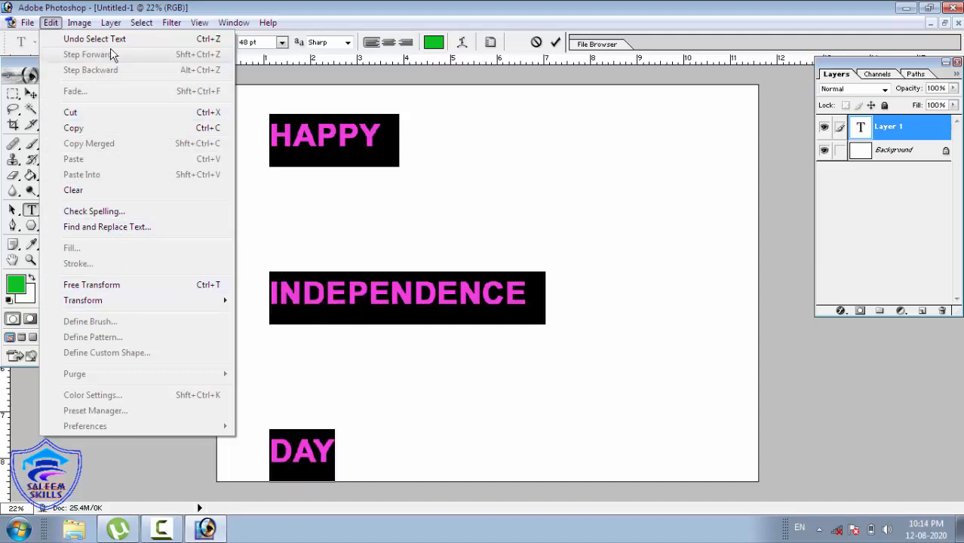
left_click(339, 7)
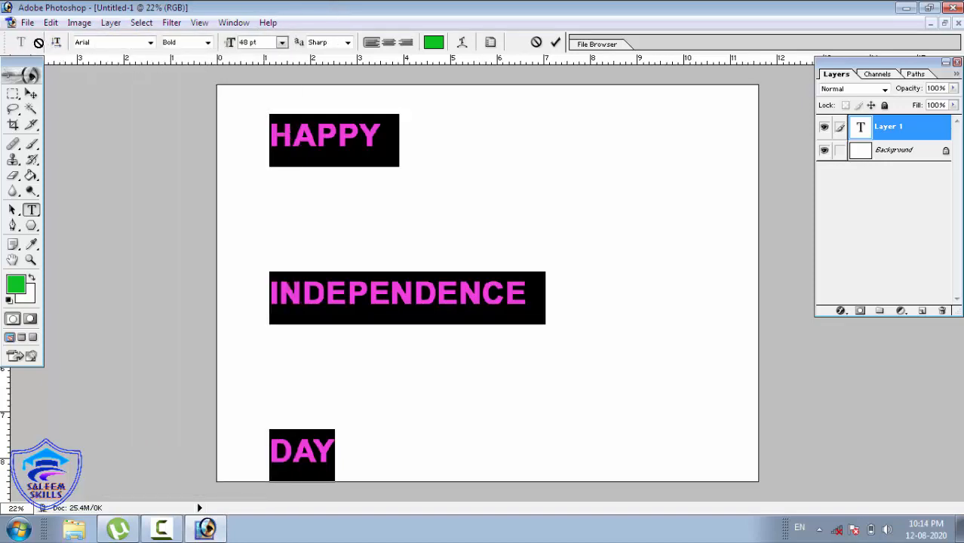
left_click(463, 43)
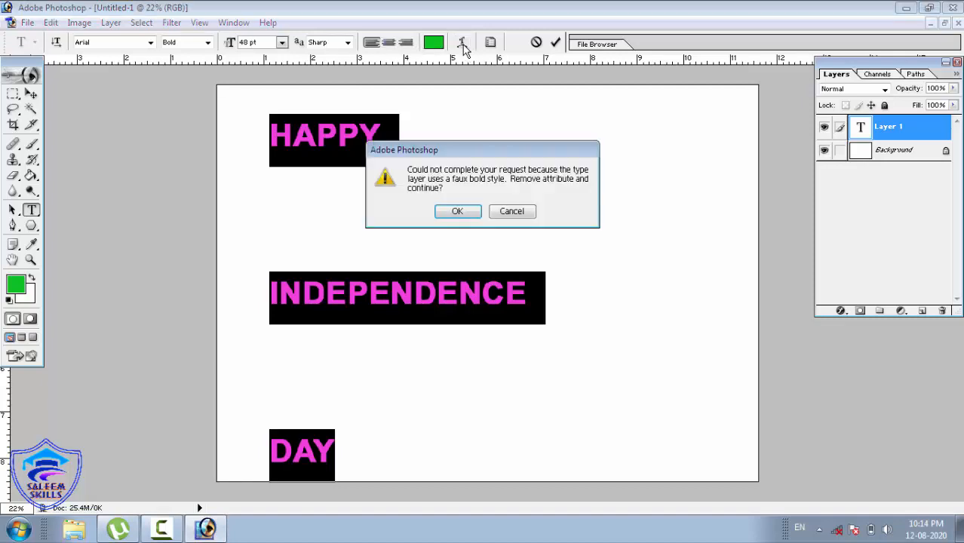
key("Return")
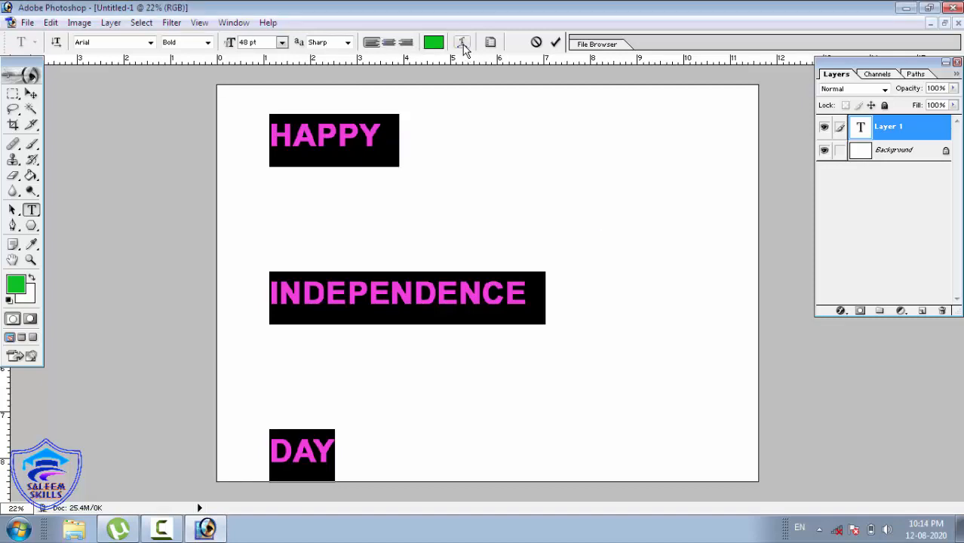
- Set the selected text's leading to Auto and center-align its lines
key("ctrl+t")
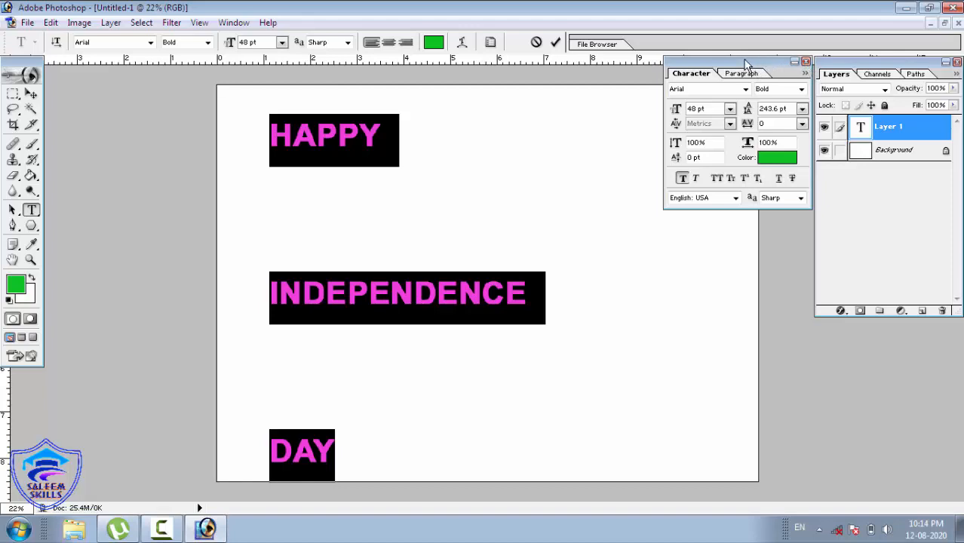
mouse_move(739, 66)
left_mouse_down()
mouse_move(818, 149)
mouse_move(858, 173)
mouse_move(837, 170)
mouse_move(854, 187)
mouse_move(768, 98)
mouse_move(723, 68)
left_mouse_up()
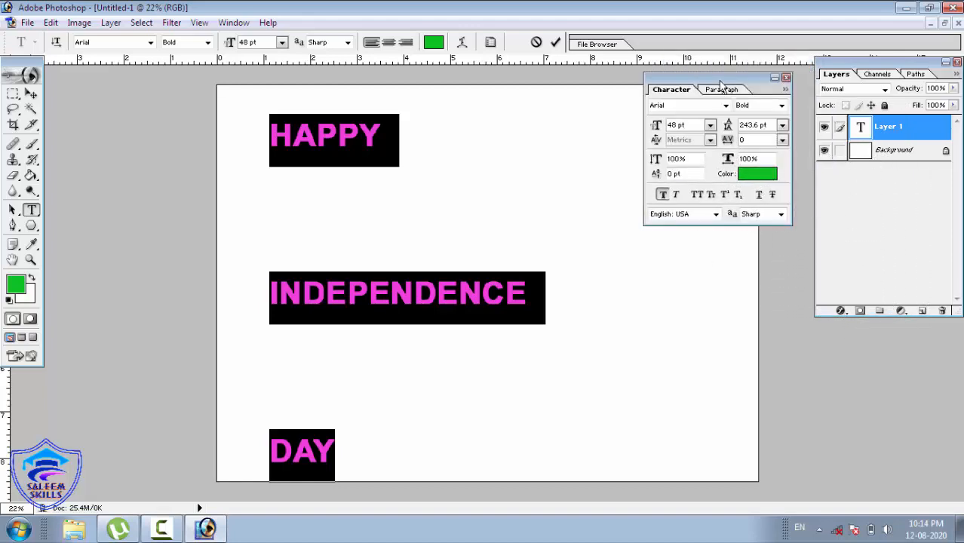
left_click(786, 110)
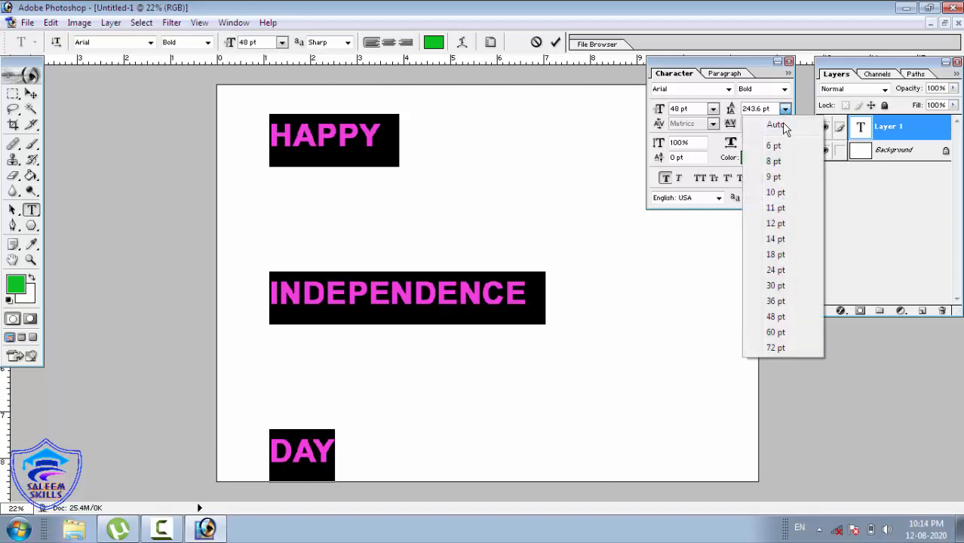
left_click(777, 126)
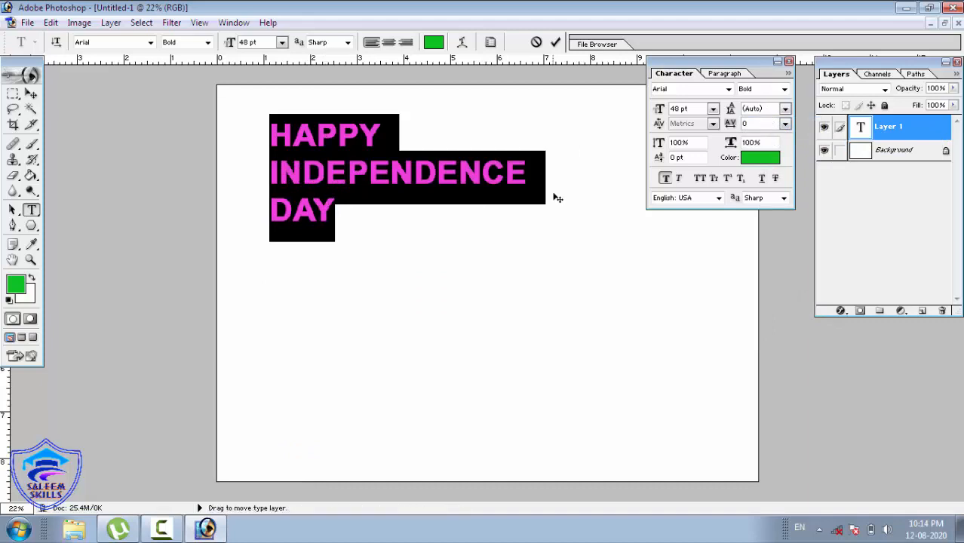
left_click(725, 75)
left_click(679, 90)
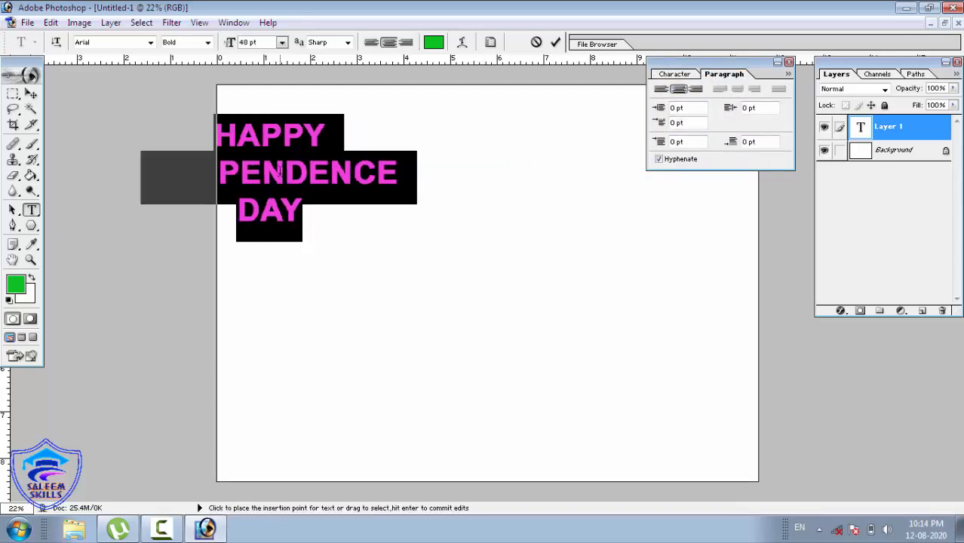
- Move the text block fully onto the page and scale it to about 194.5% width and 215.3% height
left_click(29, 92)
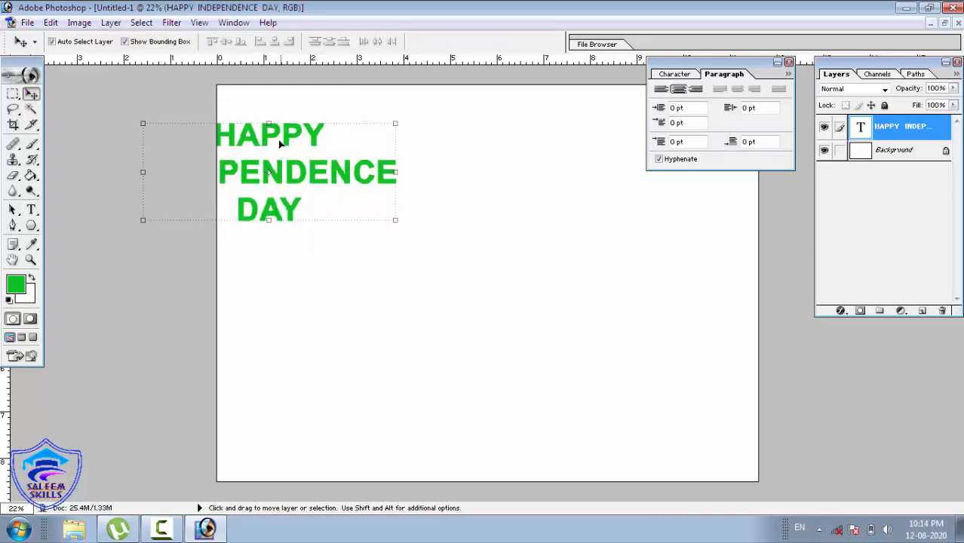
left_click_drag(270, 132, 392, 148)
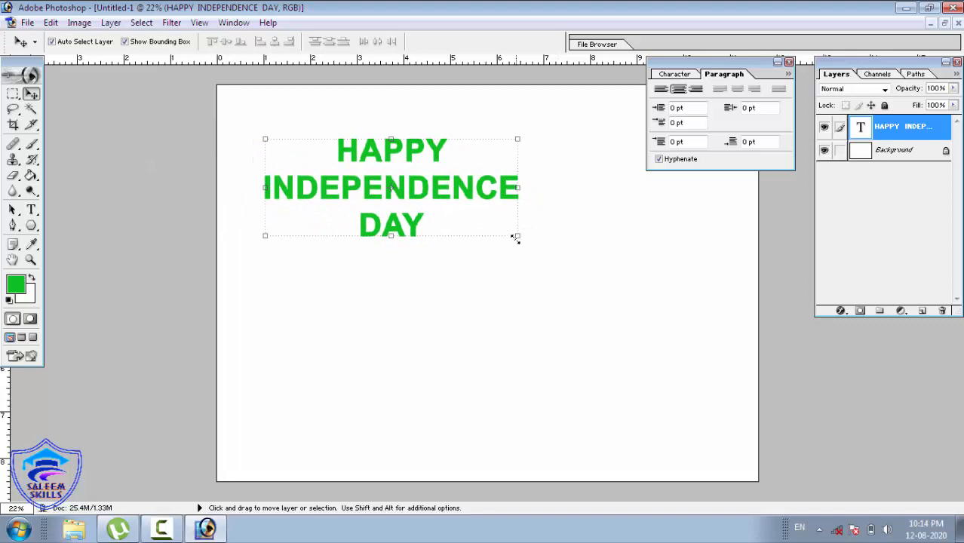
left_click_drag(519, 238, 736, 349)
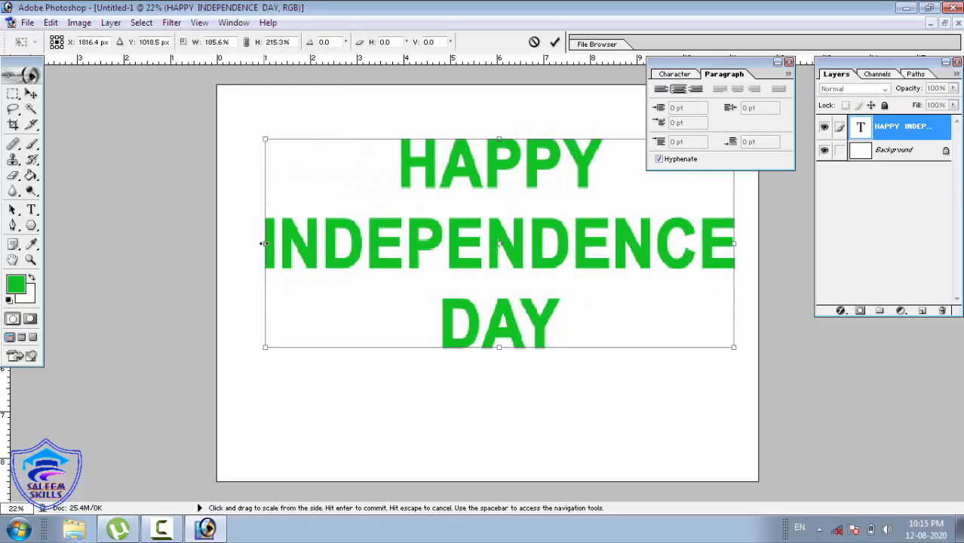
left_click_drag(264, 243, 239, 245)
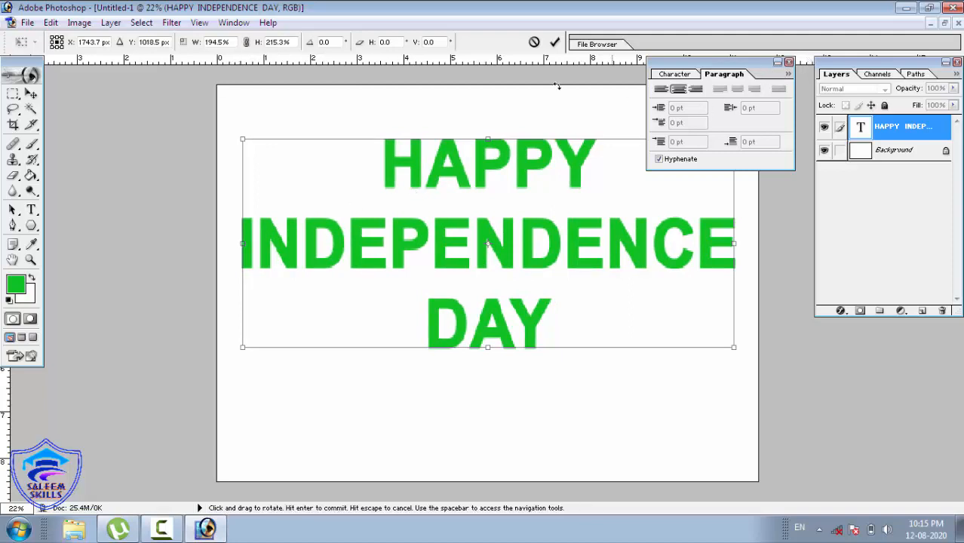
left_click(555, 42)
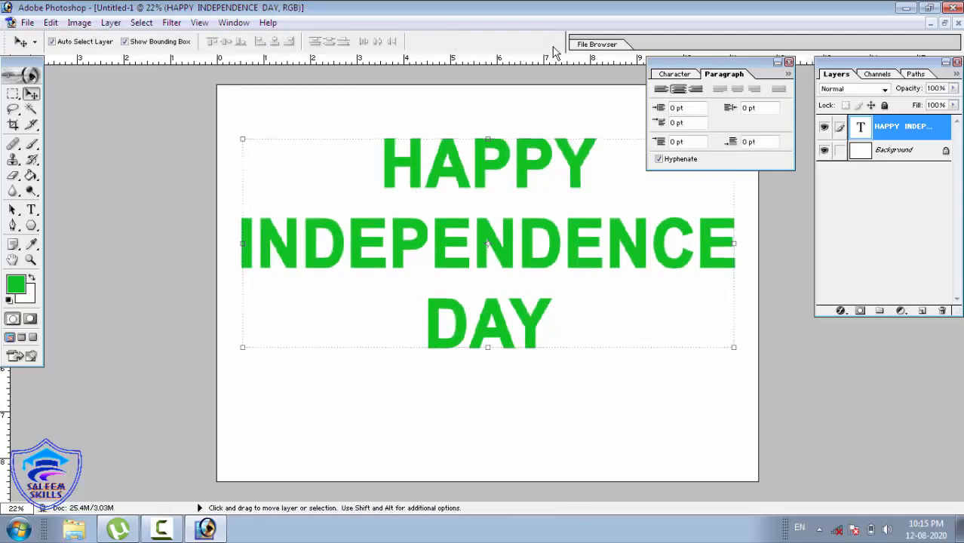
- Move the Paragraph palette clear of the page and shift the text block up near the page's upper edge
left_click_drag(707, 64, 915, 6)
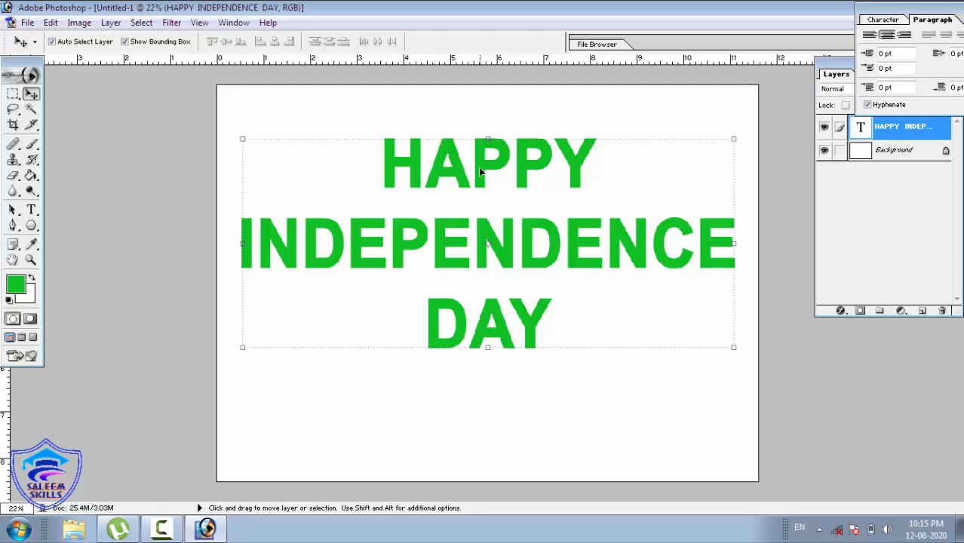
left_click_drag(479, 166, 480, 136)
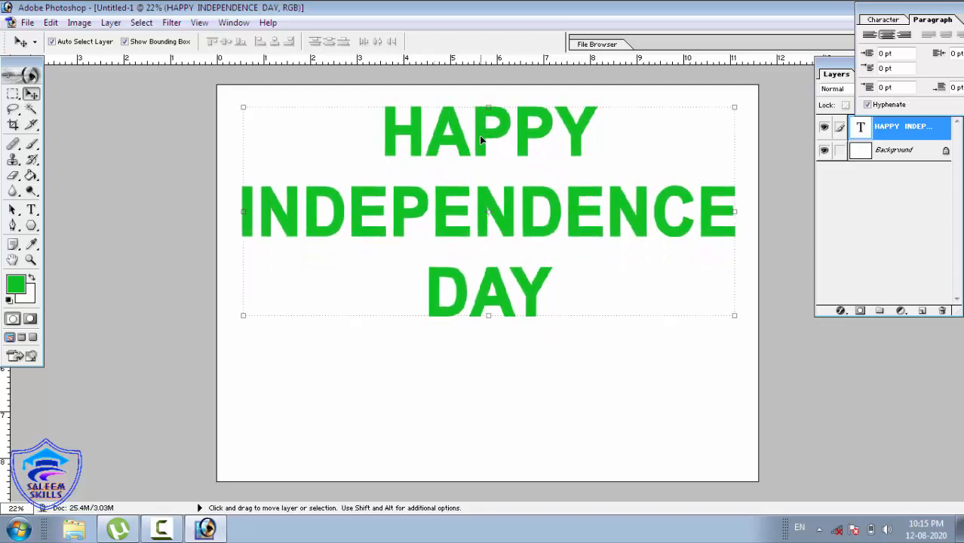
- Open the Layer Style blending options for the text layer and show the preset styles
left_click(142, 23)
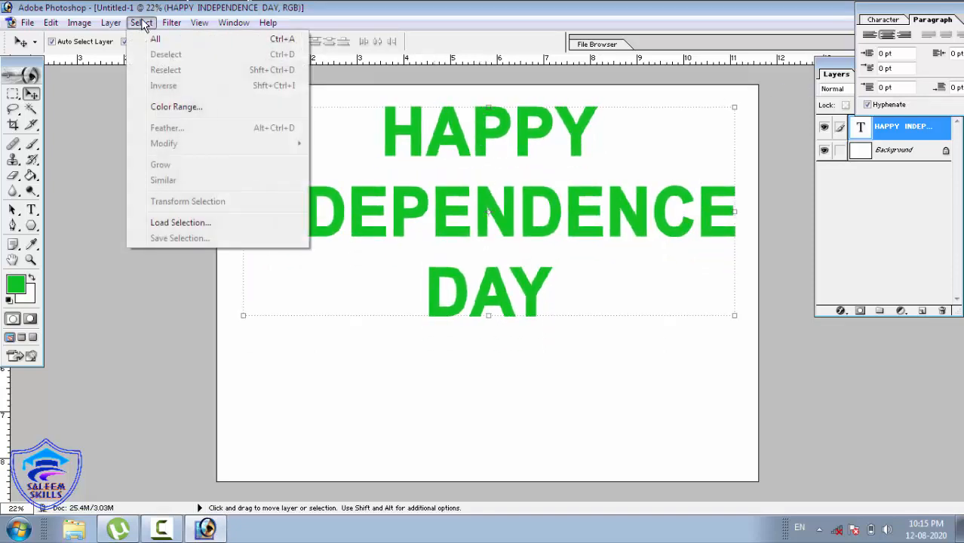
mouse_move(124, 24)
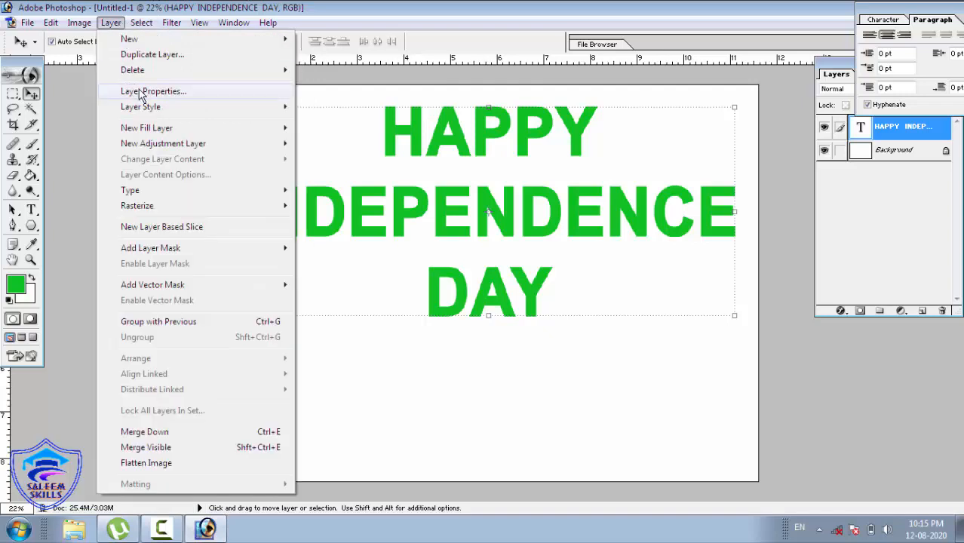
mouse_move(166, 105)
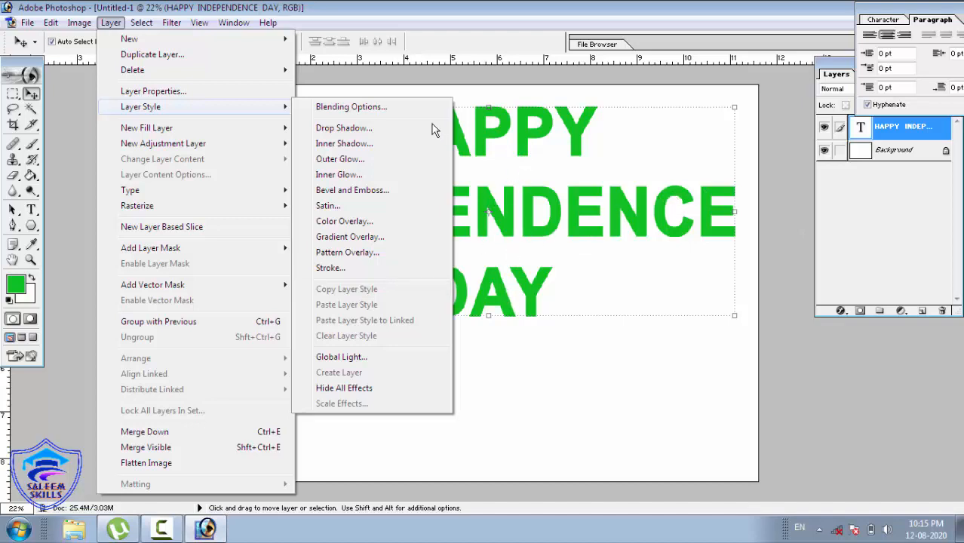
left_click(369, 108)
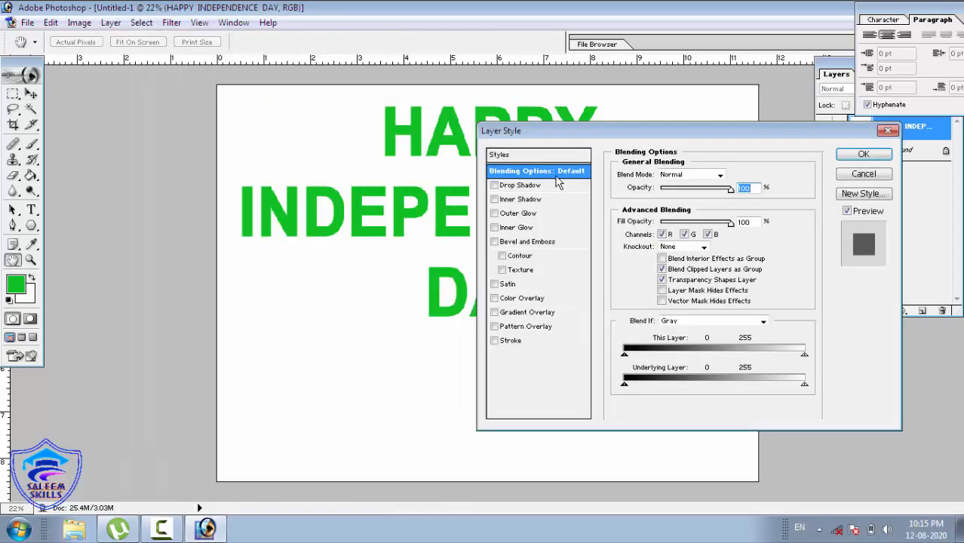
left_click(510, 157)
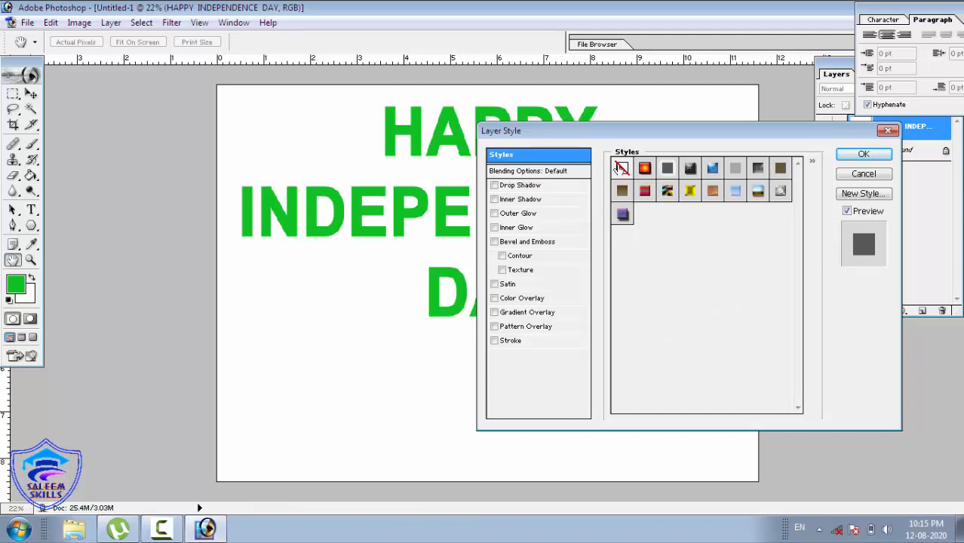
left_click(813, 163)
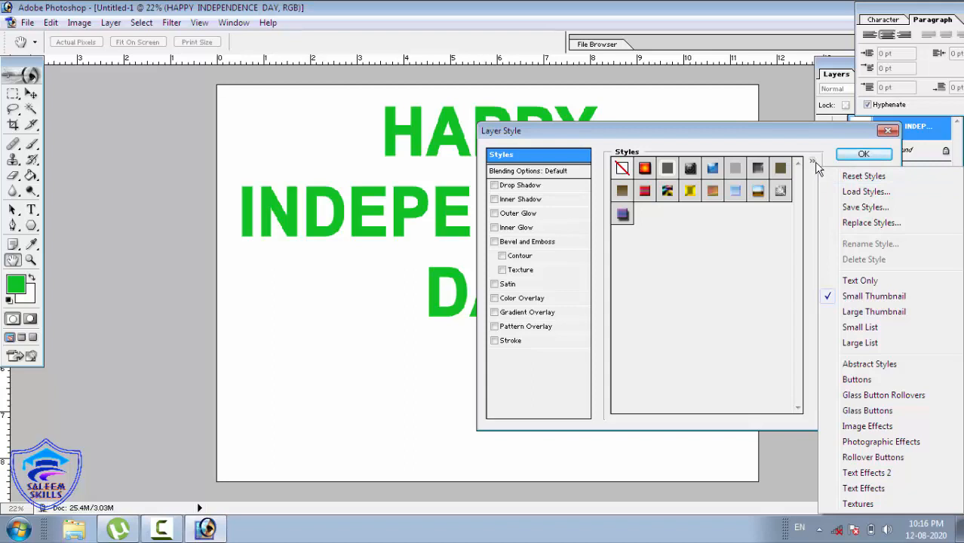
left_click(815, 167)
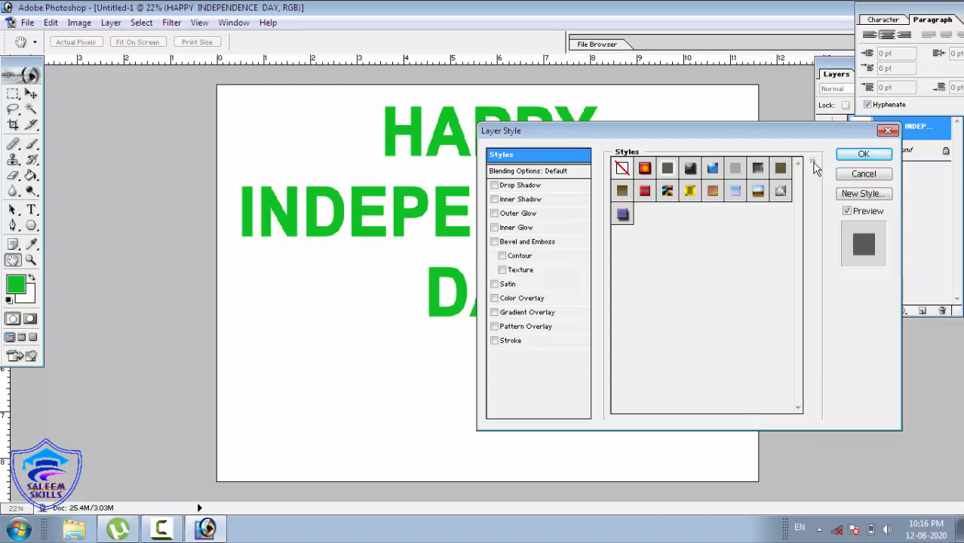
left_click(813, 164)
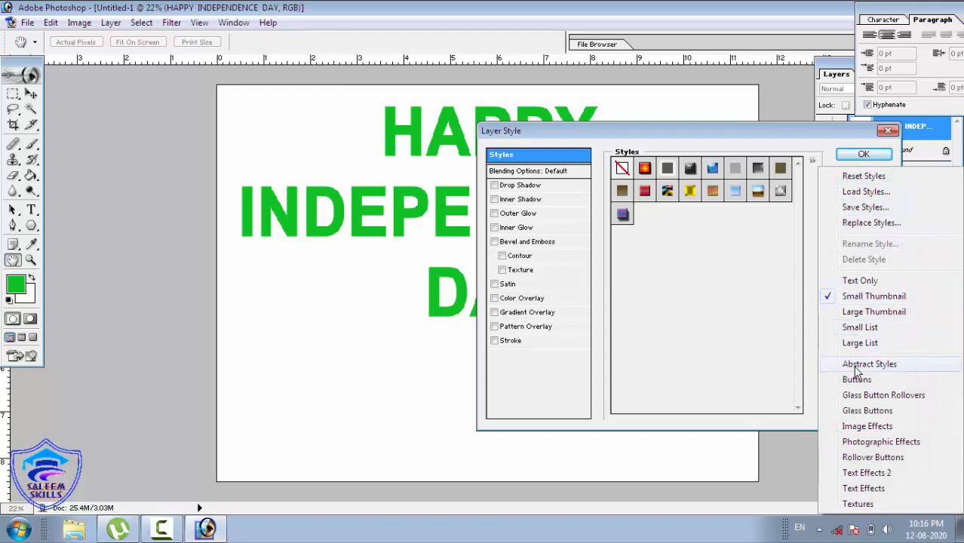
left_click(848, 193)
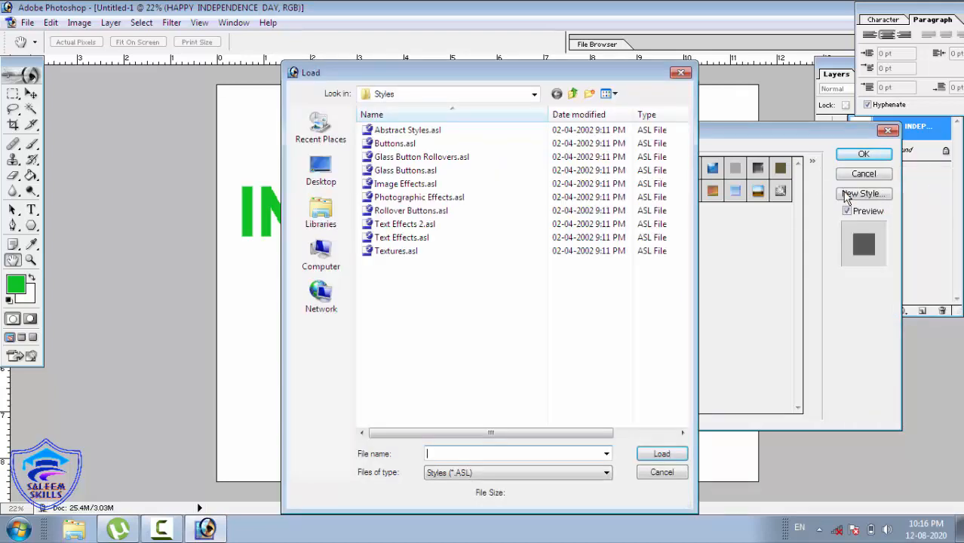
left_click(434, 240)
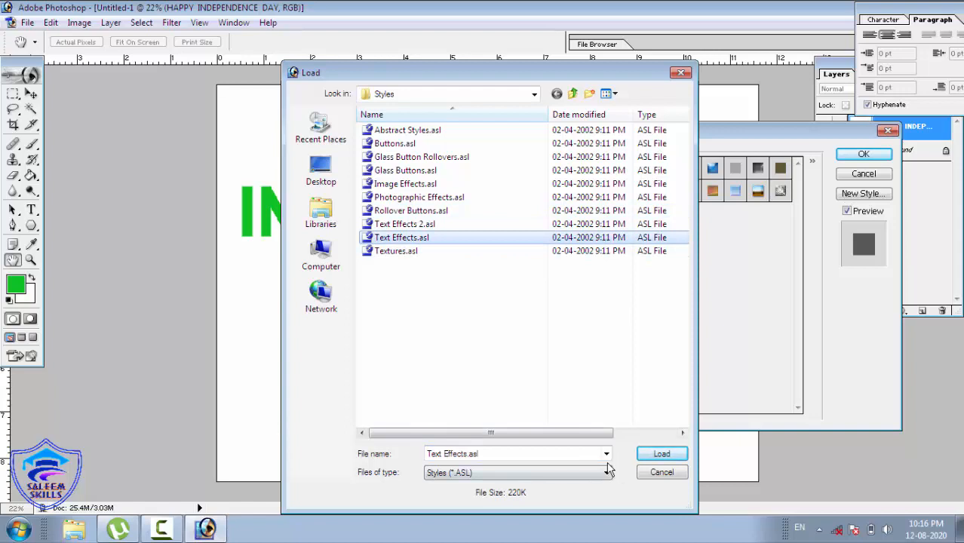
left_click(656, 477)
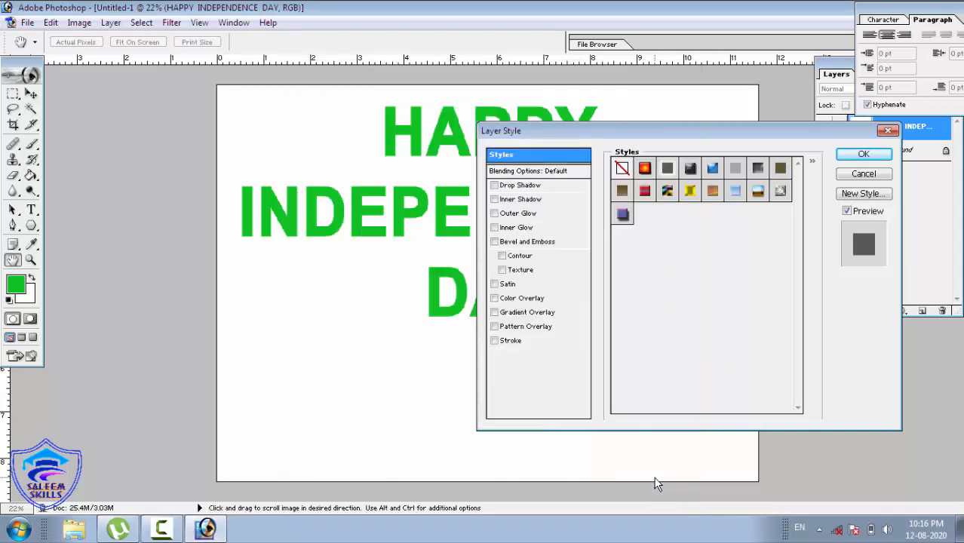
- Replace the current preset styles with the Textures style library
left_click(811, 162)
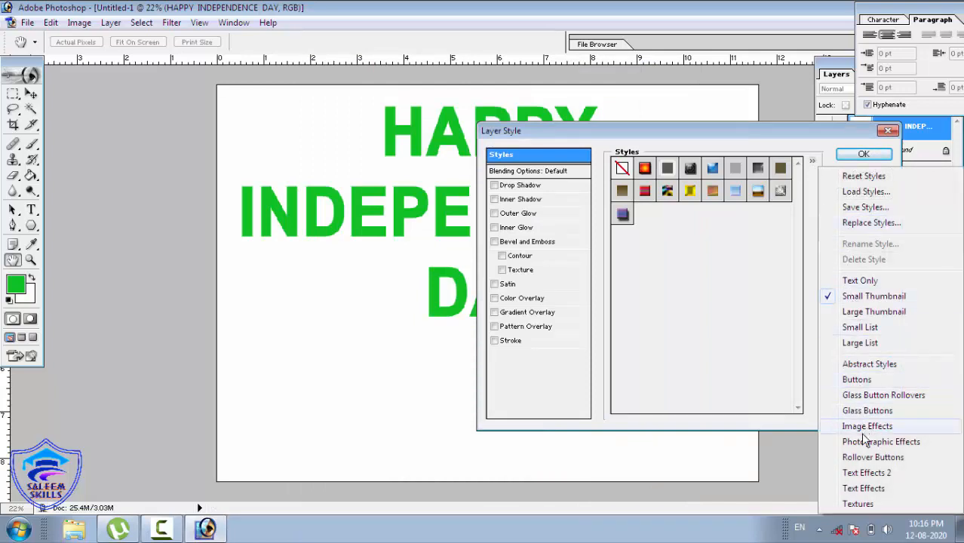
left_click(860, 504)
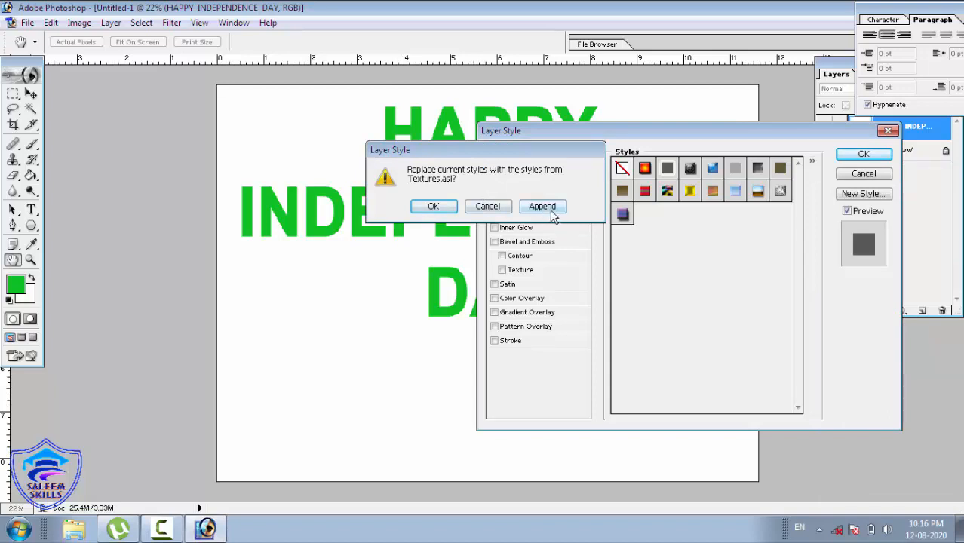
left_click(432, 207)
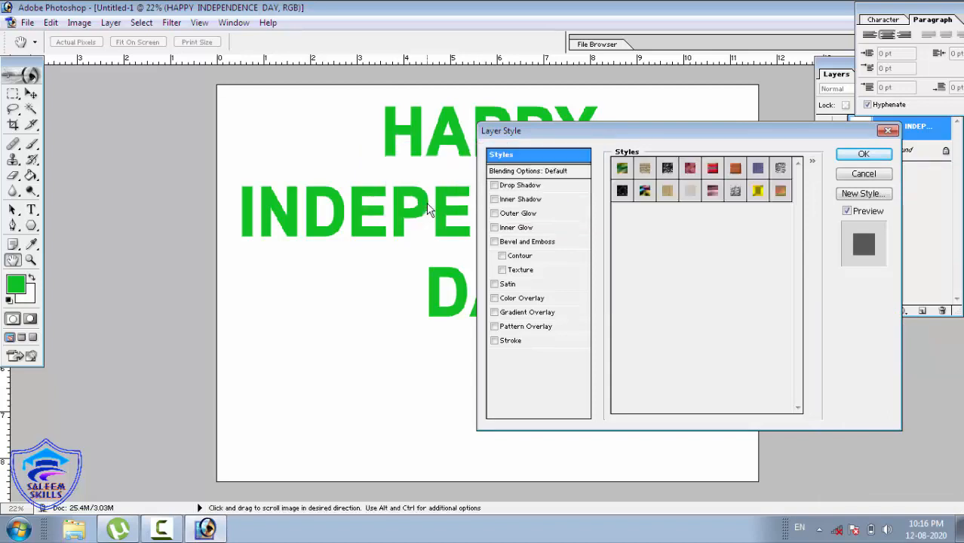
- Append the Text Effects and Text Effects 2 libraries to the preset styles
left_click(812, 161)
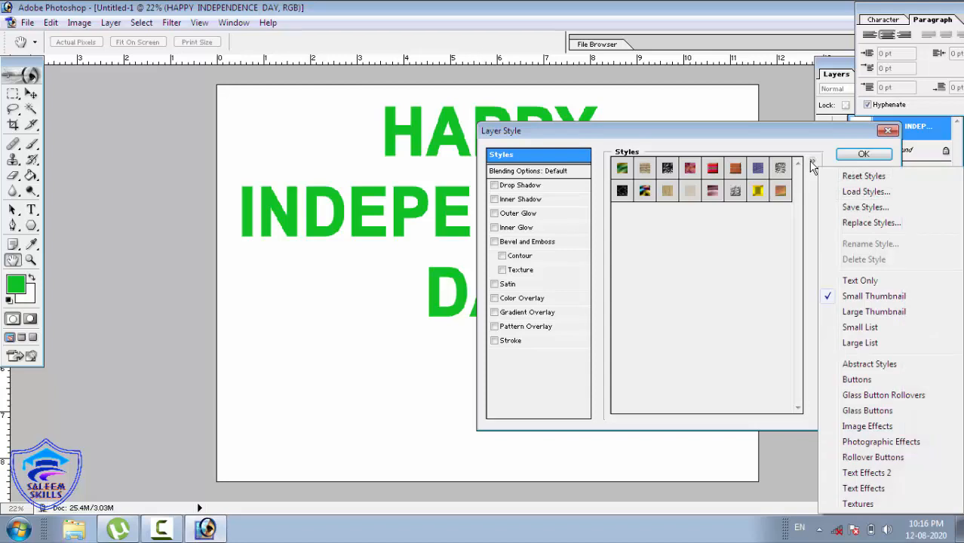
left_click(860, 491)
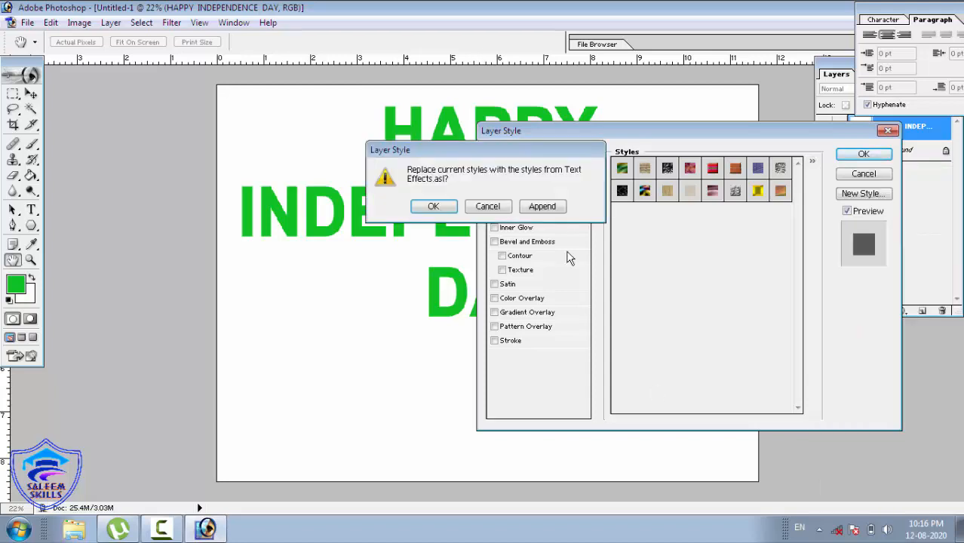
left_click(544, 206)
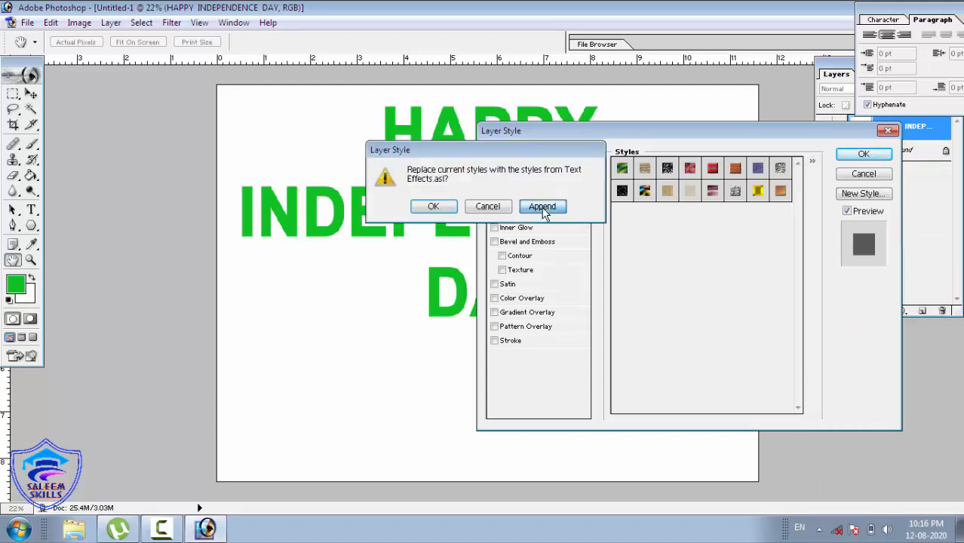
left_click(812, 162)
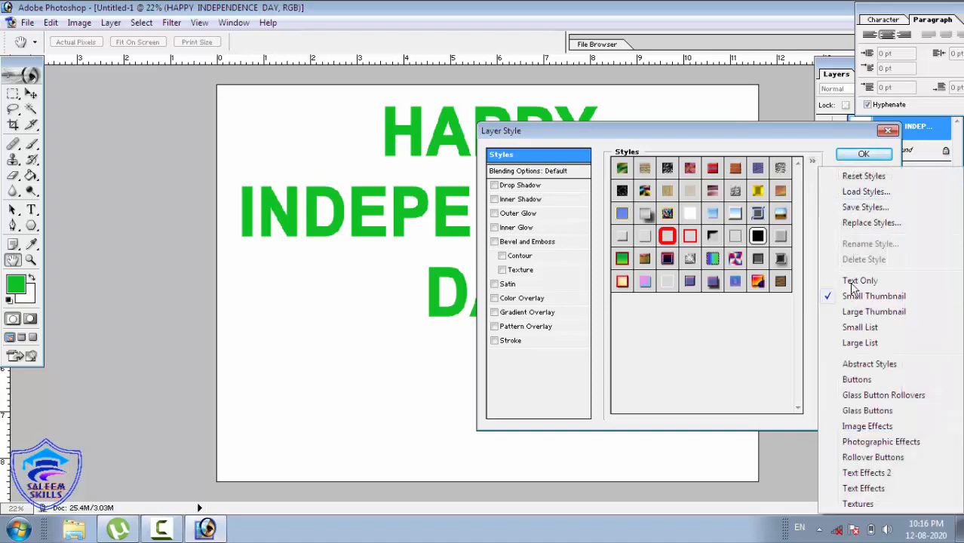
left_click(868, 473)
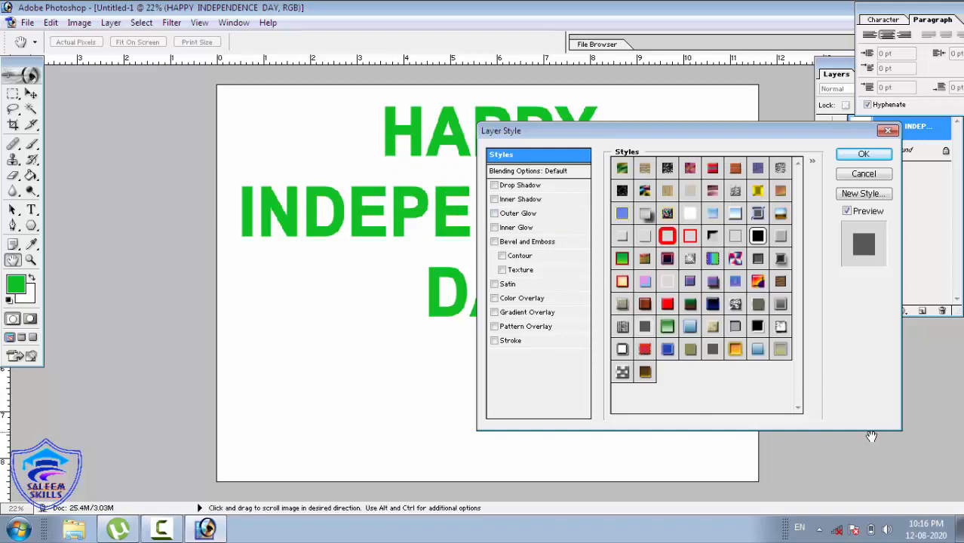
- Append the Rollover Buttons and Photographic Effects libraries to the preset styles
left_click(811, 161)
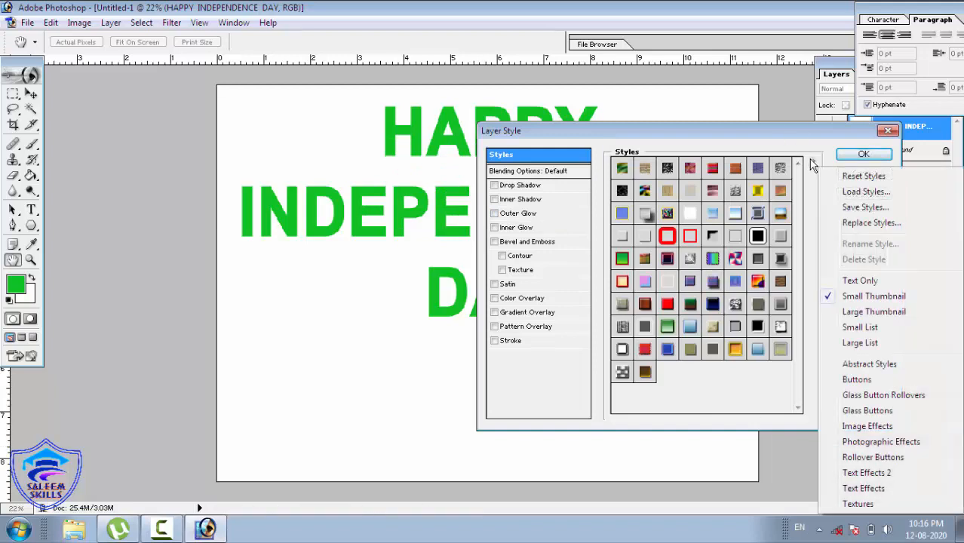
left_click(881, 459)
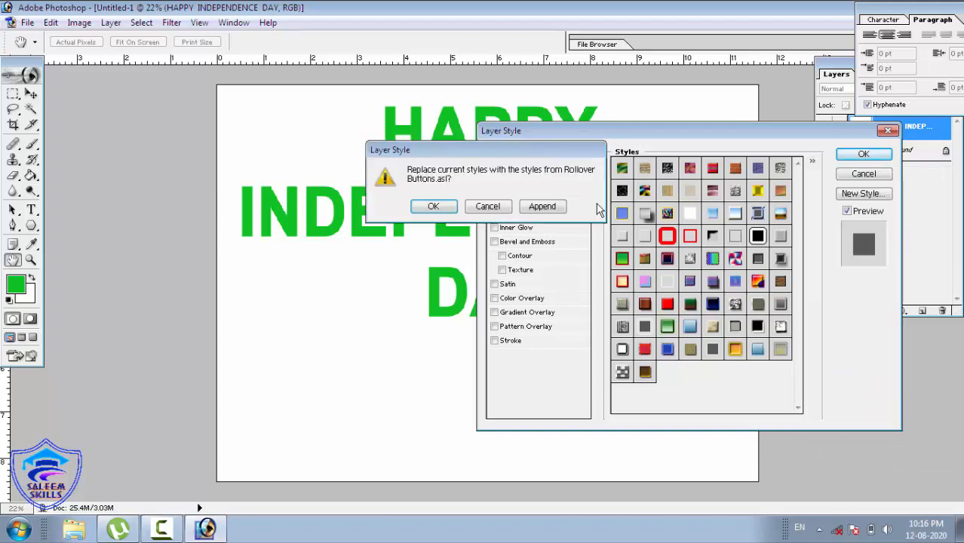
left_click(545, 207)
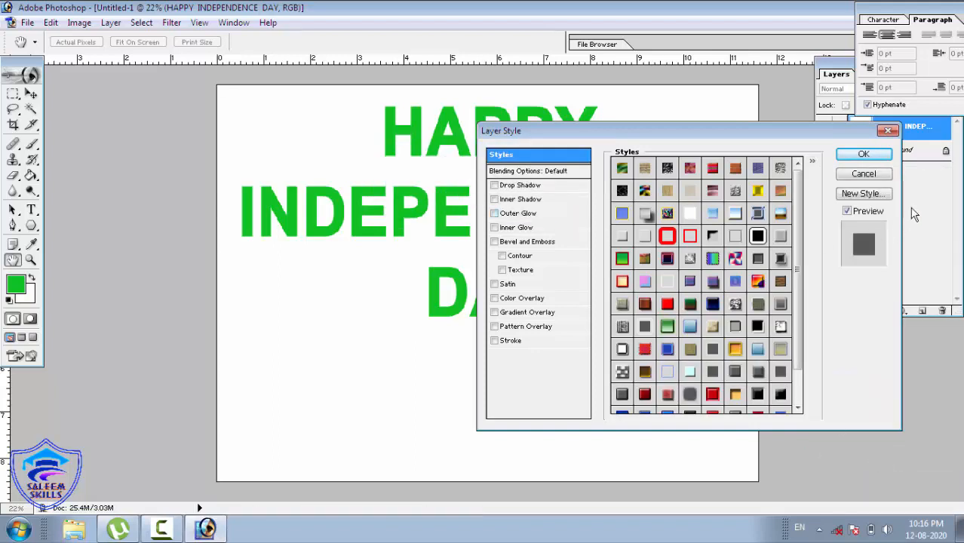
left_click(811, 162)
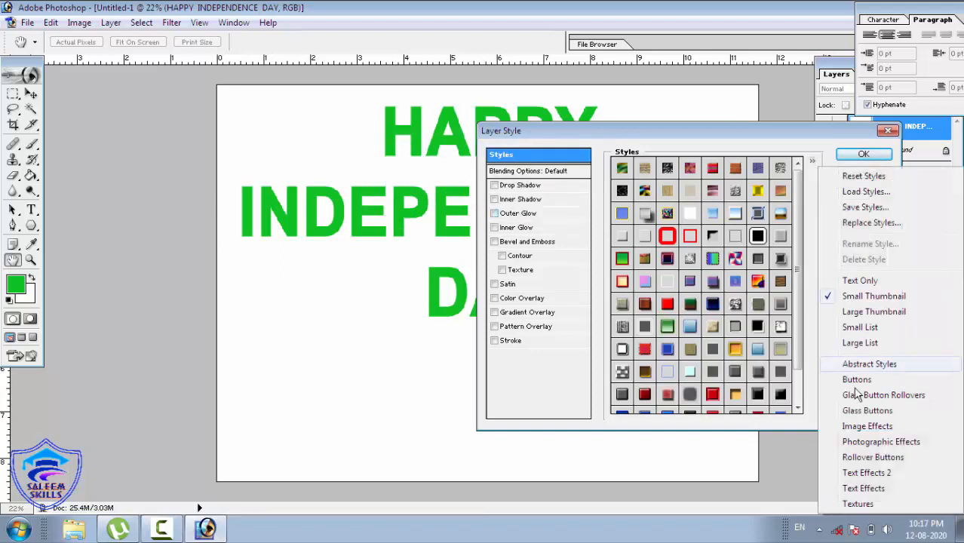
left_click(870, 445)
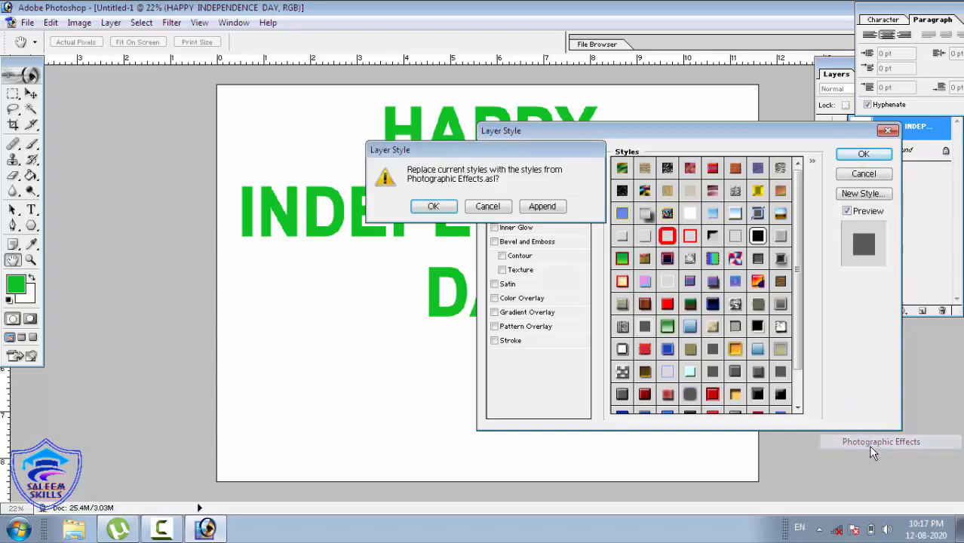
left_click(556, 211)
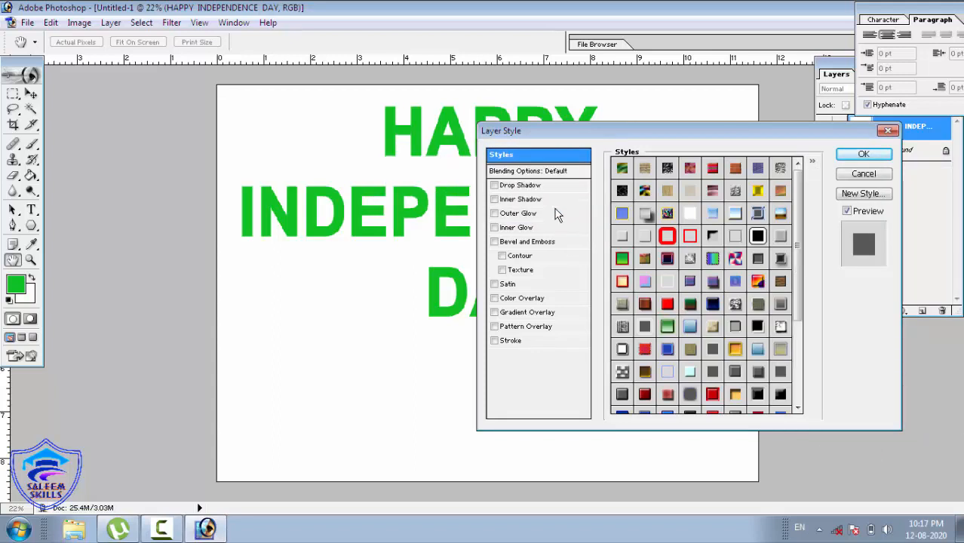
- Append the Image Effects and Glass Buttons libraries to the preset styles
left_click(813, 163)
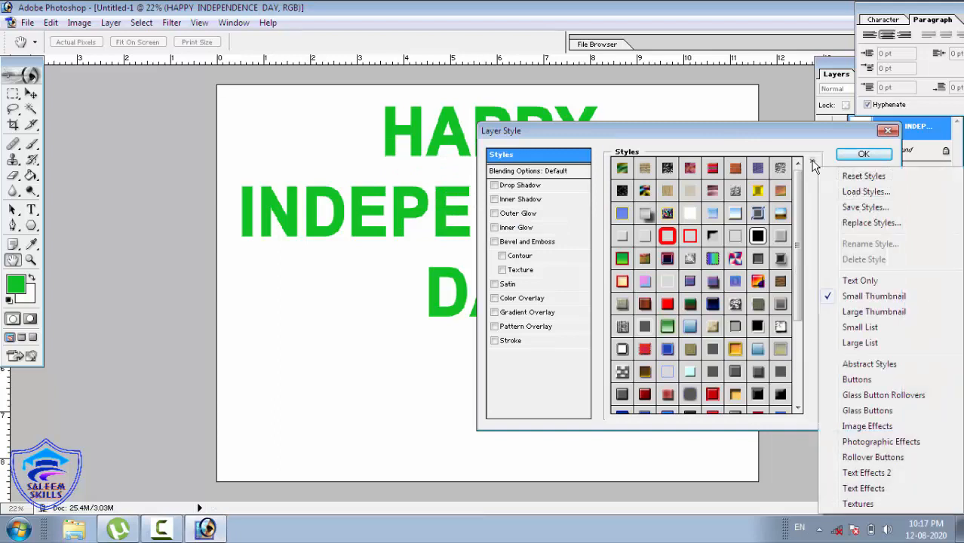
left_click(868, 427)
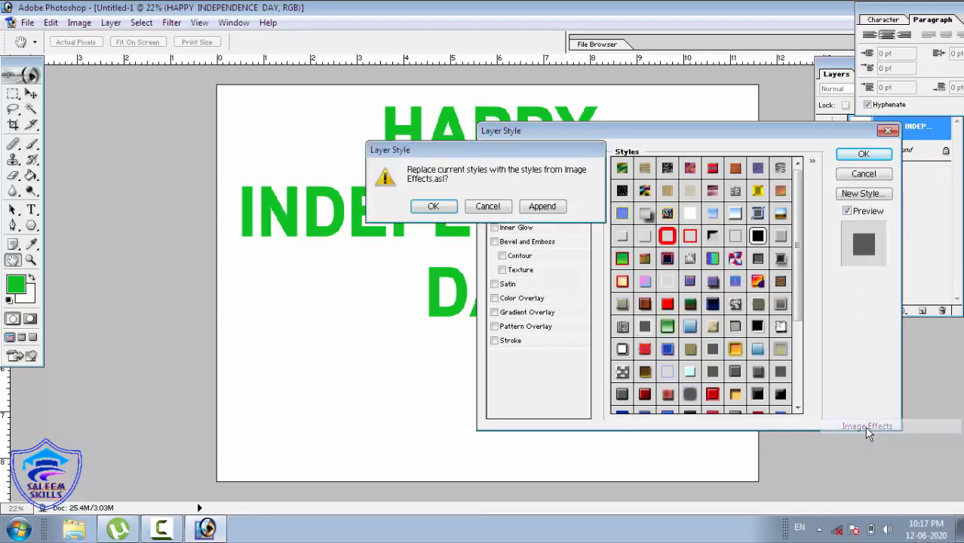
left_click(551, 213)
left_click(815, 163)
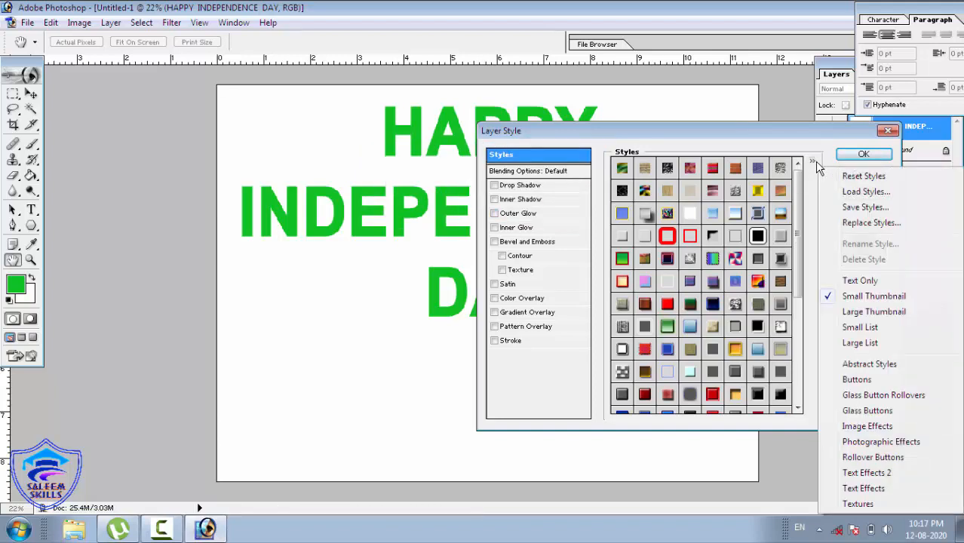
left_click(864, 412)
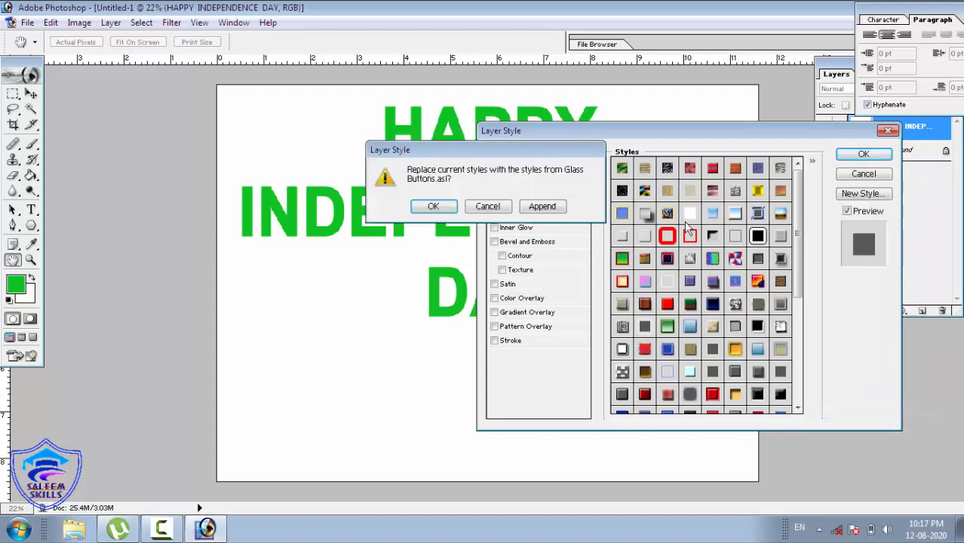
left_click(556, 208)
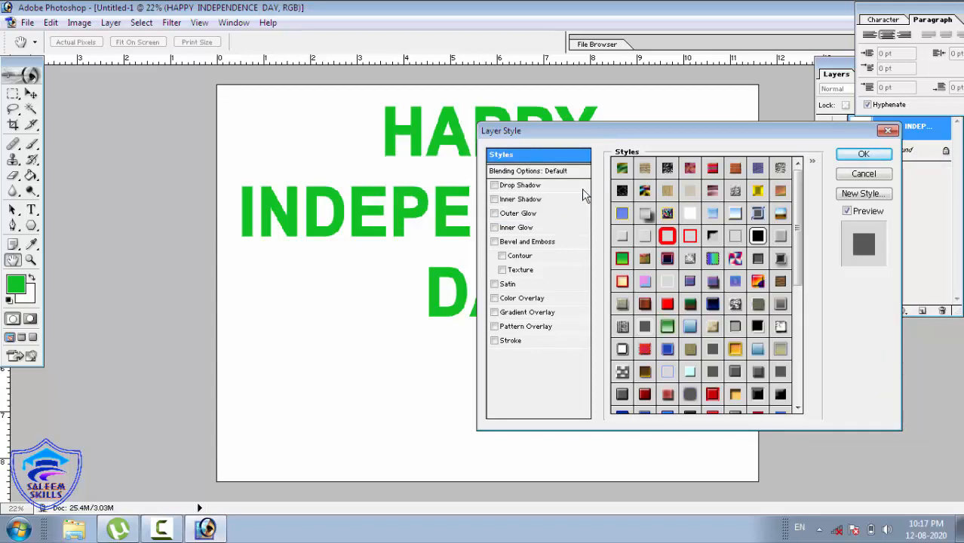
- Try the textured preset styles at the start of the collection on the text, from the green swirl to the brick wall
left_click(622, 169)
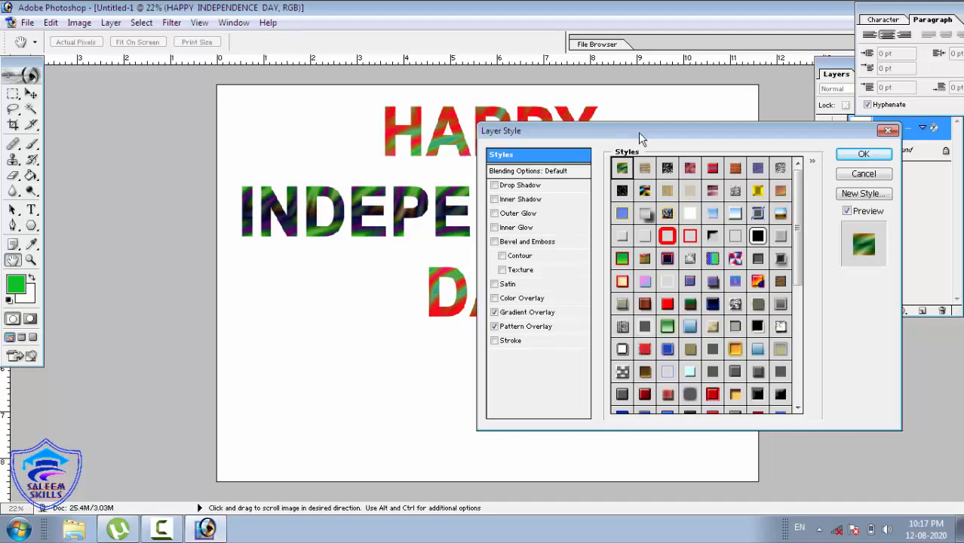
left_click_drag(655, 138, 506, 322)
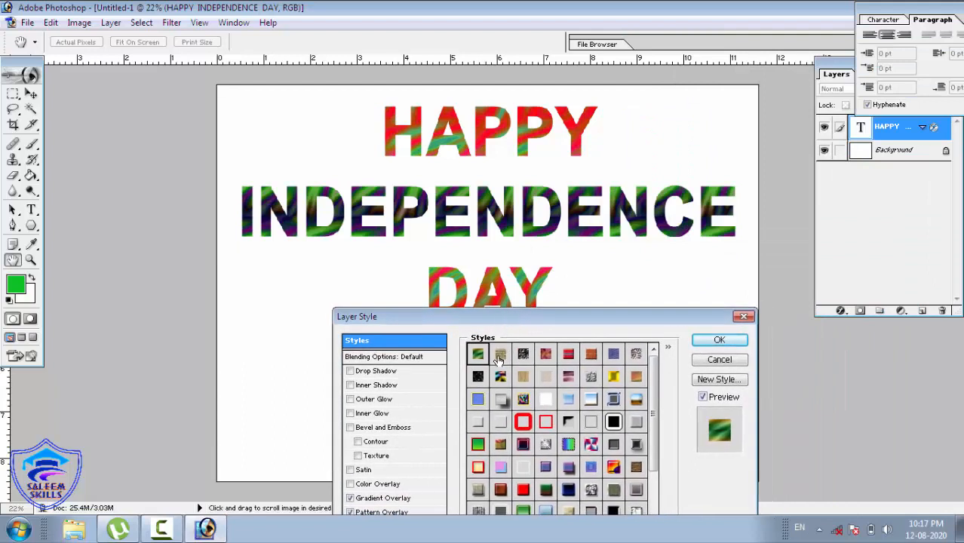
left_click(500, 356)
left_click(525, 358)
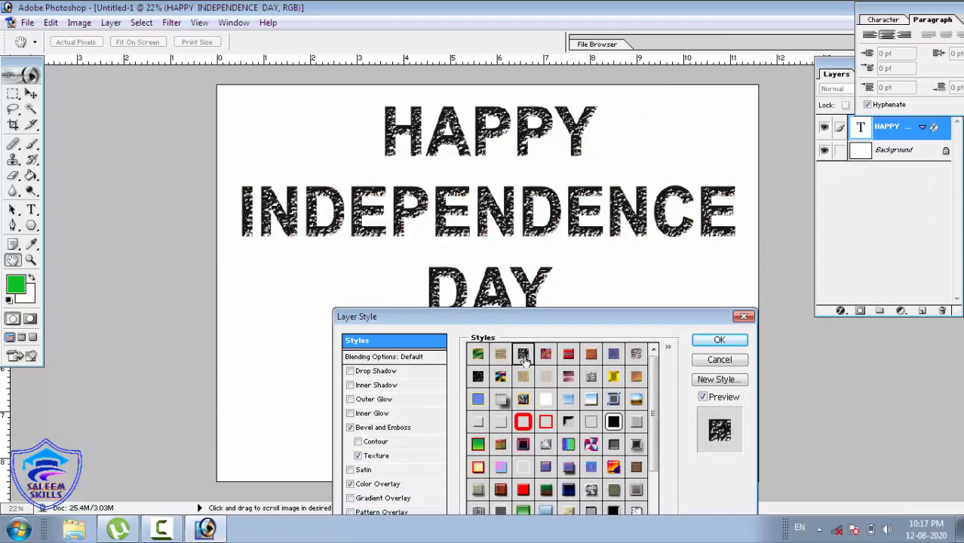
left_click(547, 357)
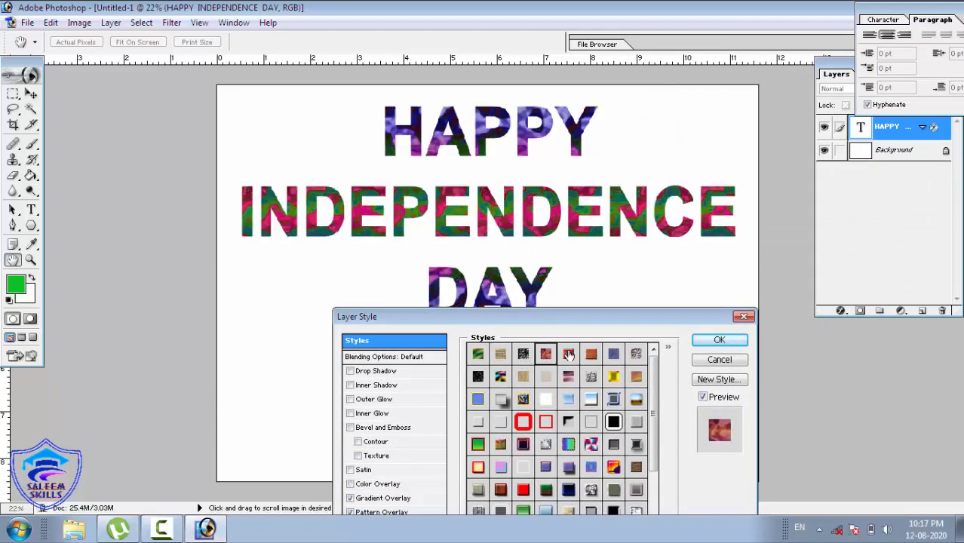
left_click(568, 354)
left_click(593, 360)
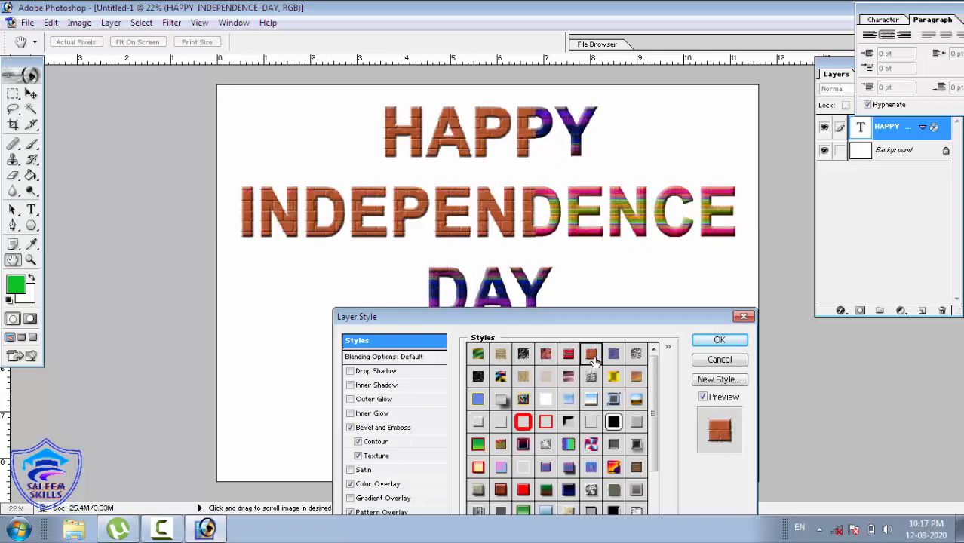
- Try the thick red outline, black double outline and red-yellow-purple pattern preset styles on the text
left_click(523, 424)
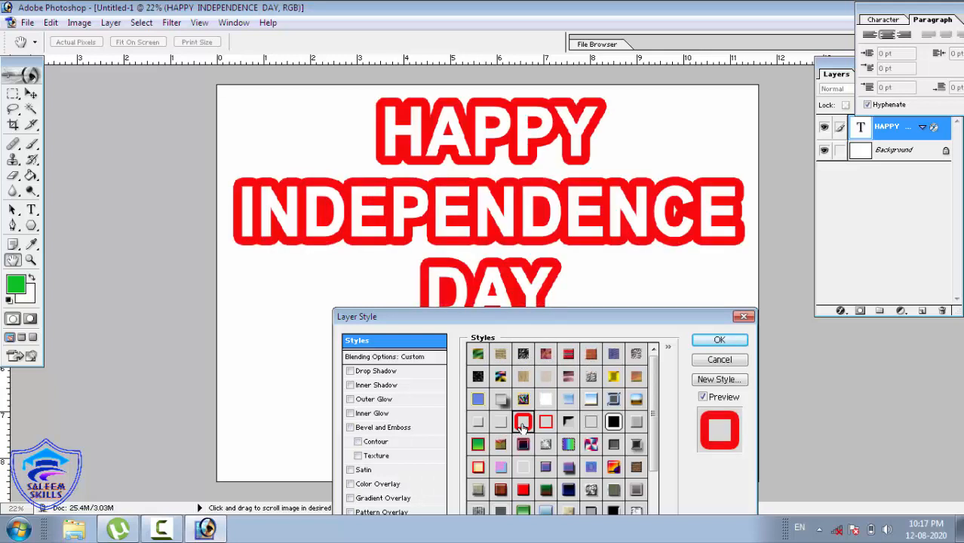
left_click(612, 423)
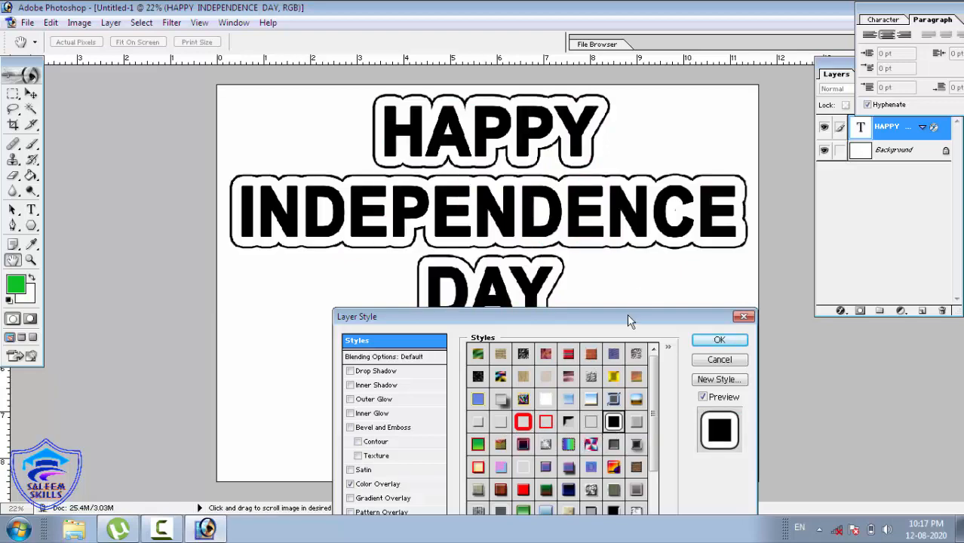
left_click_drag(630, 321, 802, 127)
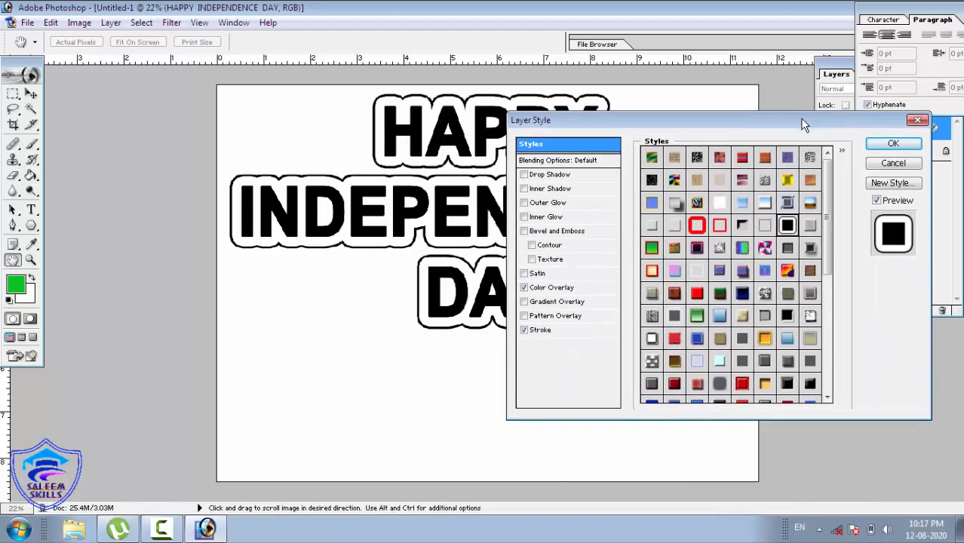
left_click(787, 272)
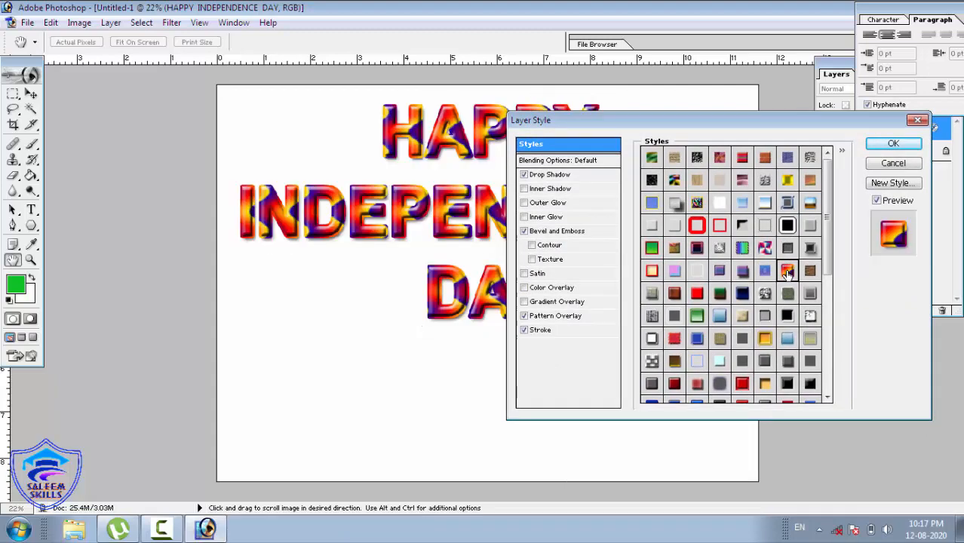
left_click_drag(749, 128, 724, 82)
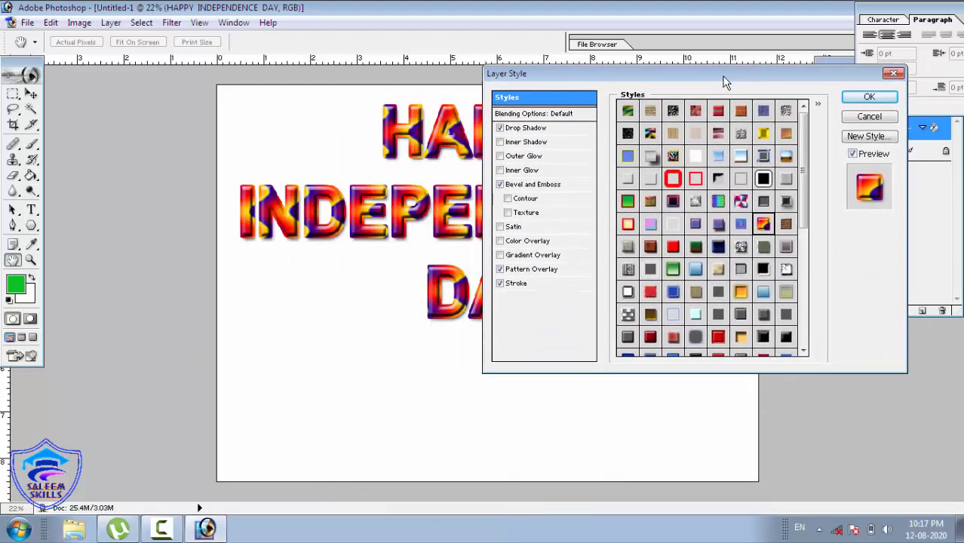
- Try the brown bevel, green gradient bevel, red-outlined green gradient and glossy red preset styles on the text
left_click(651, 248)
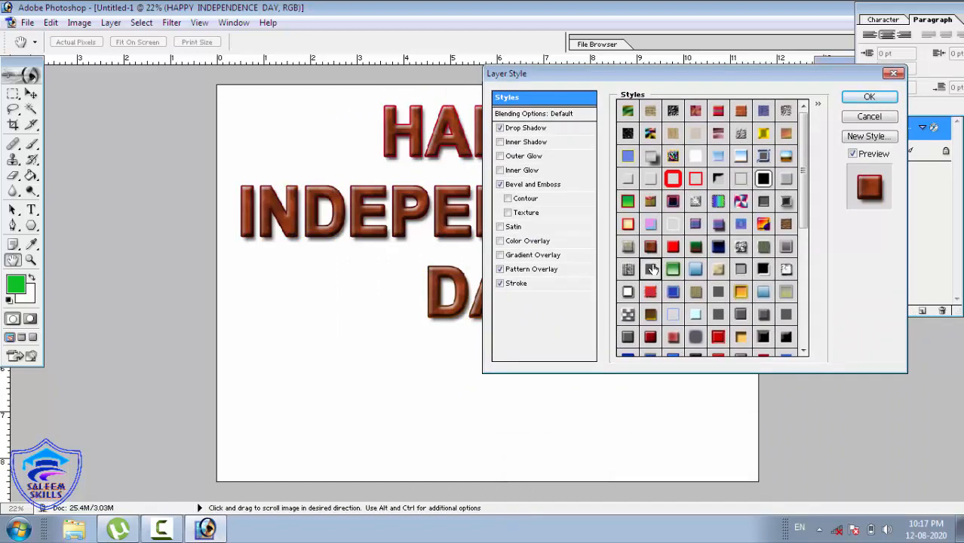
left_click(653, 269)
left_click(670, 269)
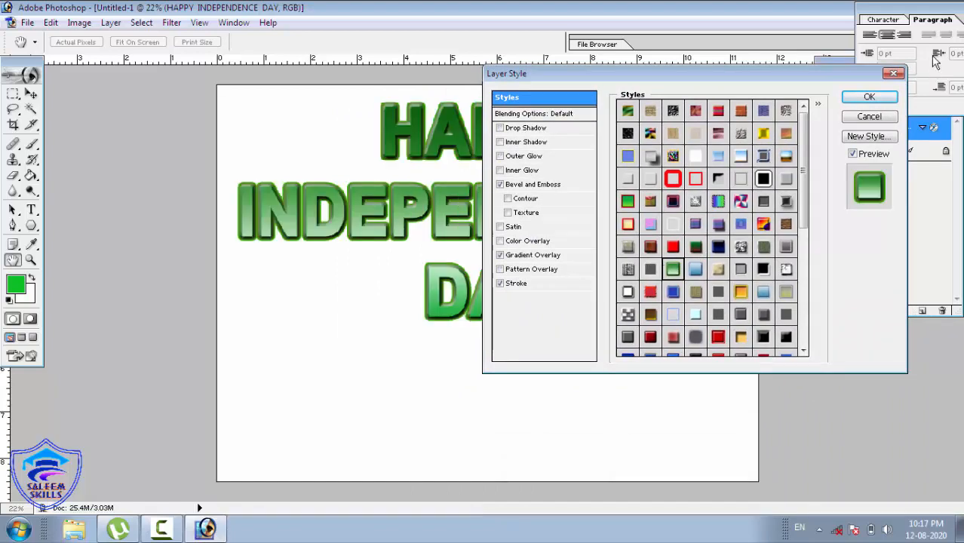
left_click_drag(780, 72, 905, 31)
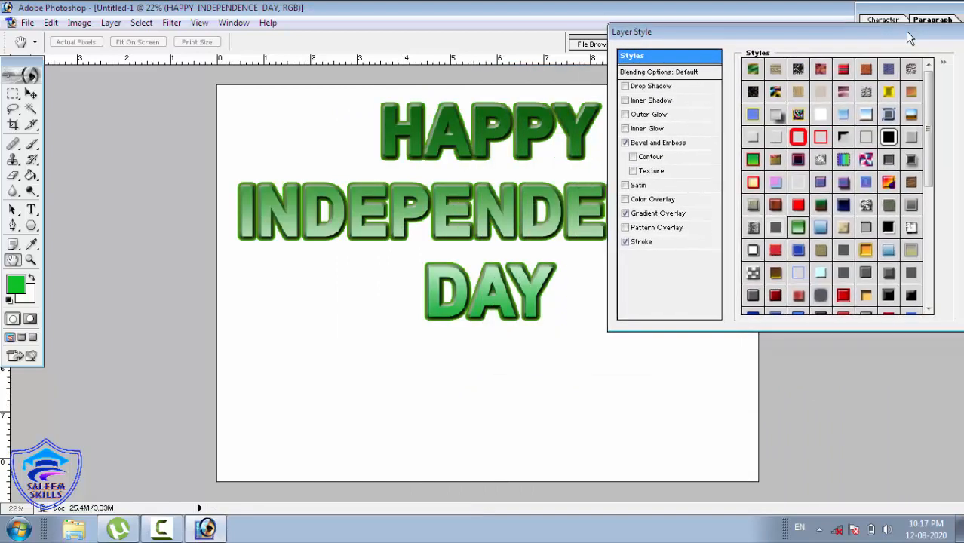
left_click(752, 161)
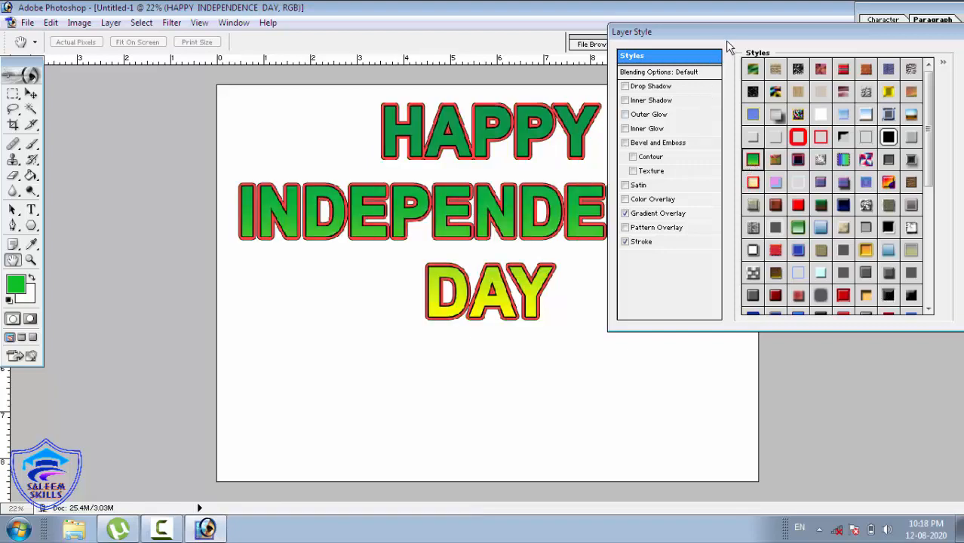
left_click_drag(737, 34, 534, 12)
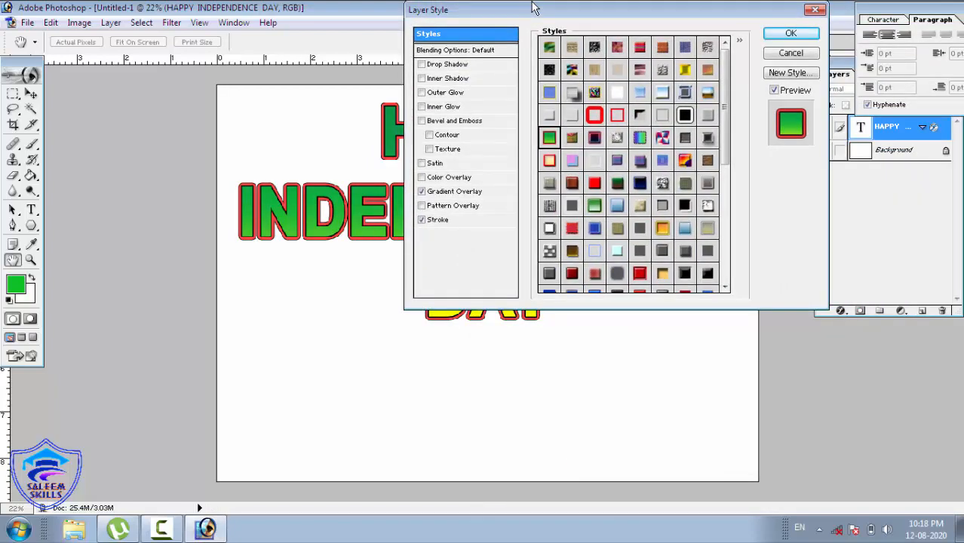
left_click(639, 273)
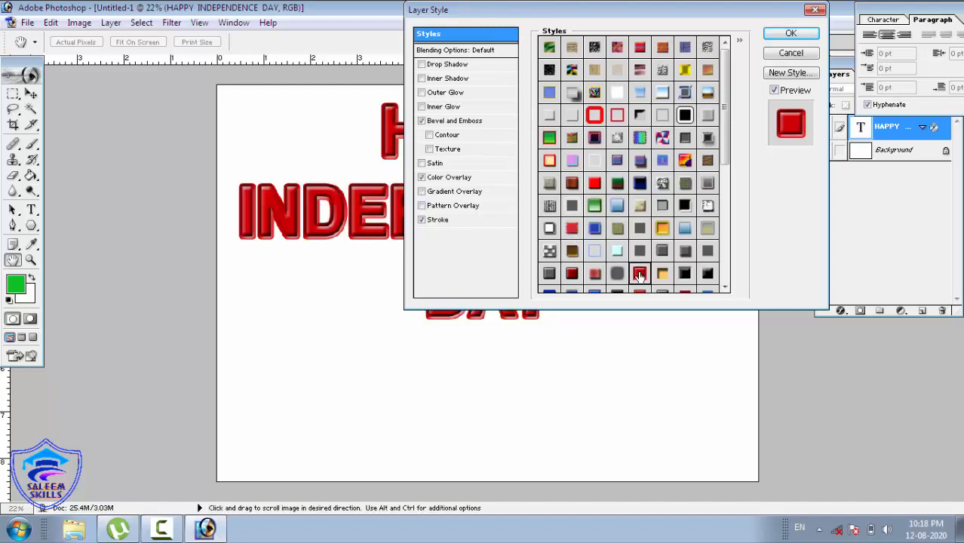
left_click_drag(663, 22, 322, 14)
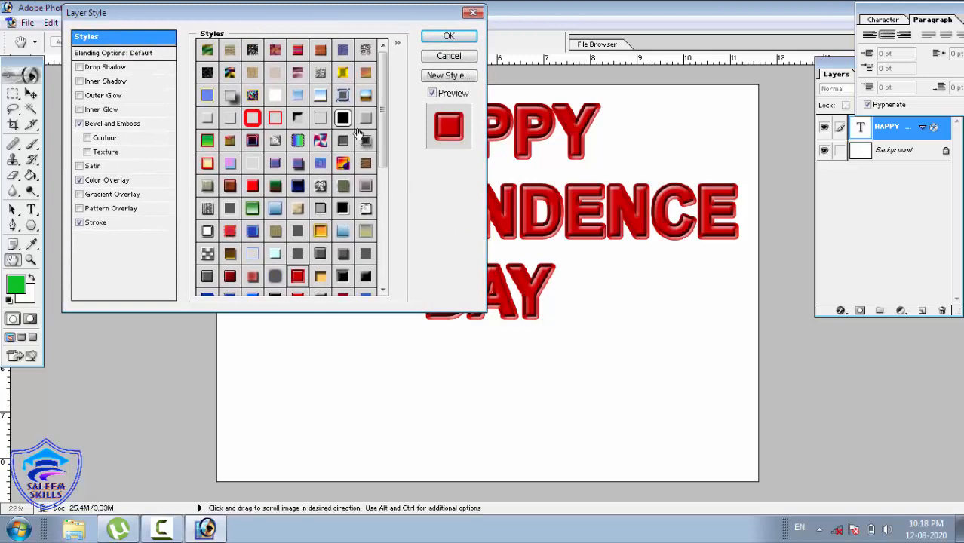
- Try the yellow, magenta, orange, pink, grey and purple glass button styles at the end of the collection on the text
left_click_drag(381, 143, 382, 302)
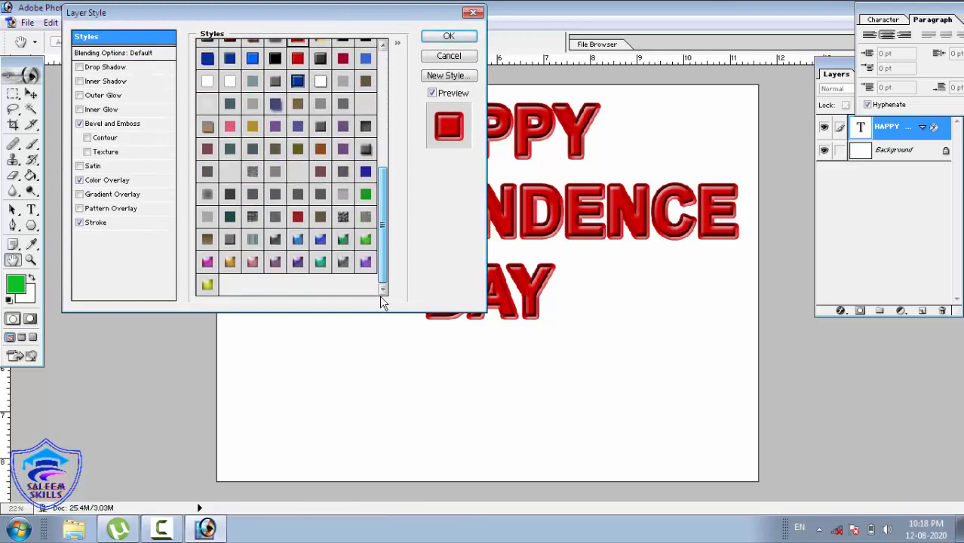
left_click(208, 285)
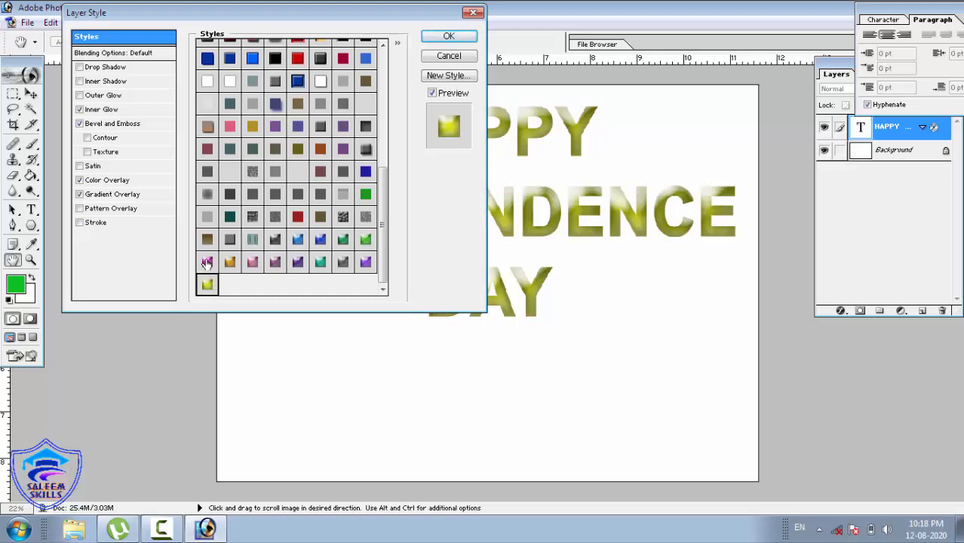
left_click(207, 262)
left_click(235, 261)
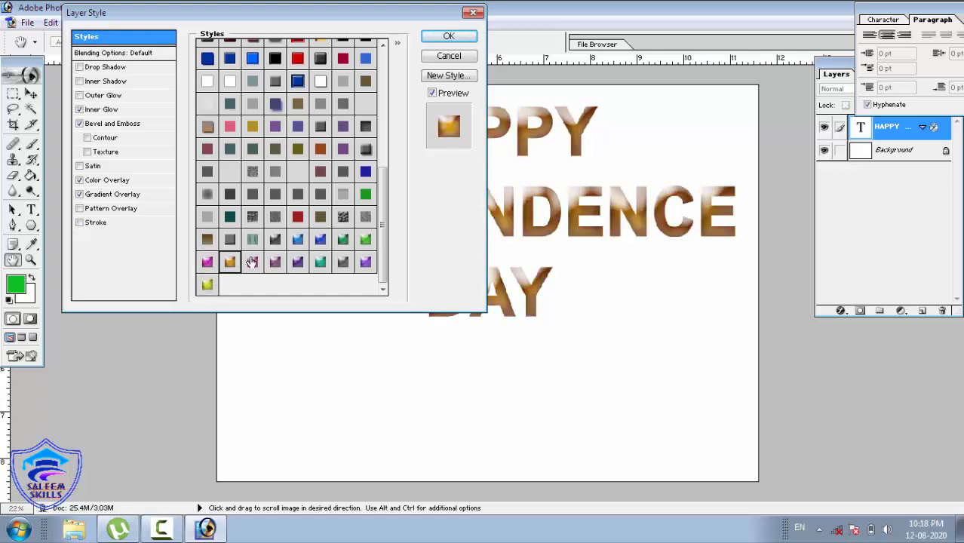
left_click(253, 262)
left_click(276, 262)
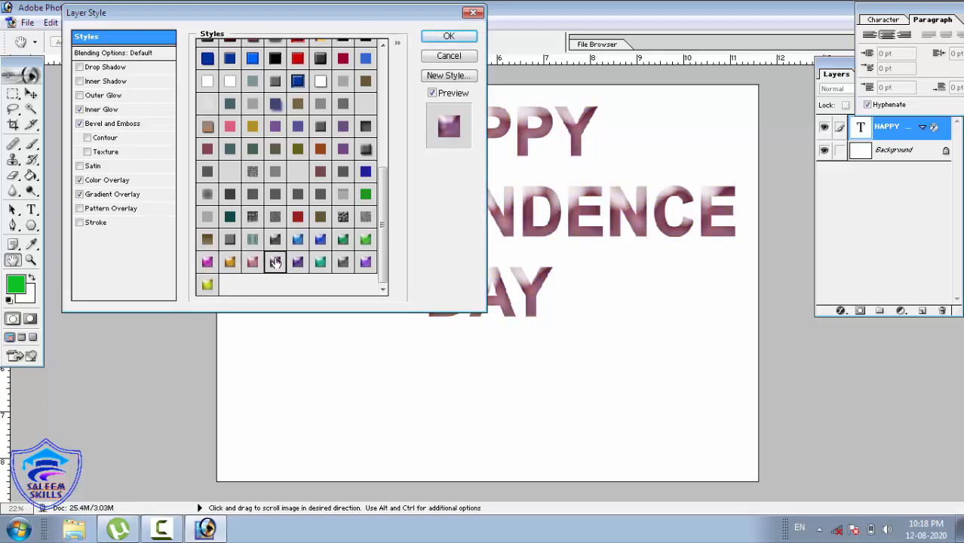
left_click(298, 262)
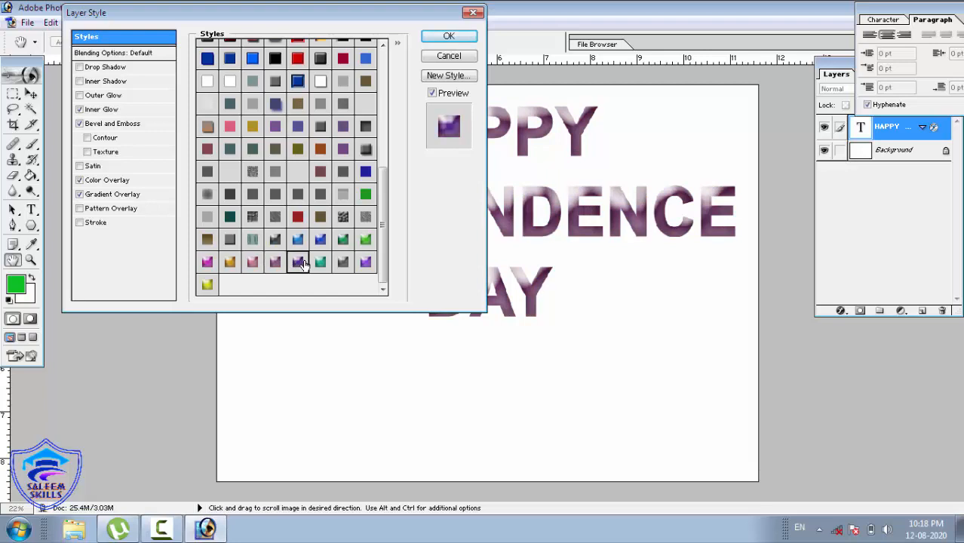
left_click(344, 263)
left_click(366, 262)
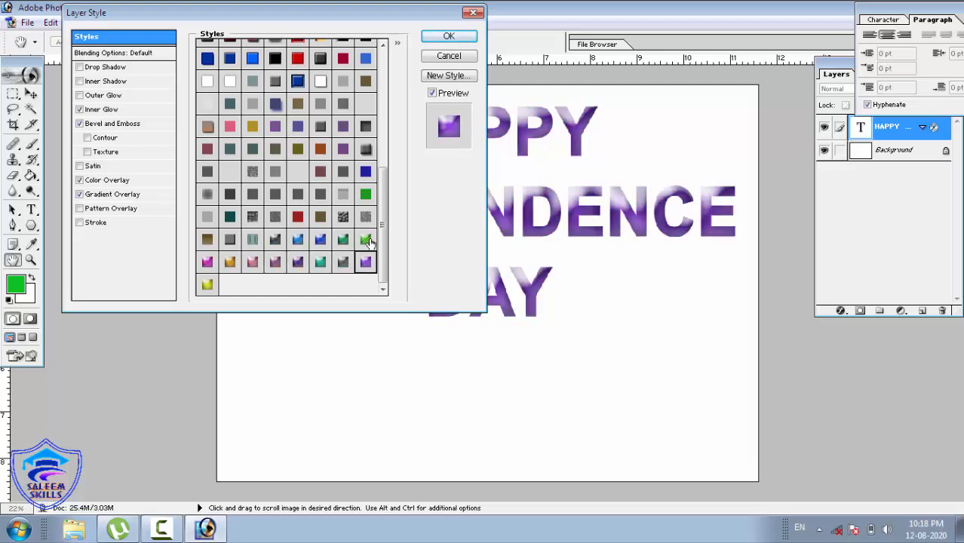
- Try the green, teal and blue glass button styles and the flat red bevel style on the text
left_click(367, 241)
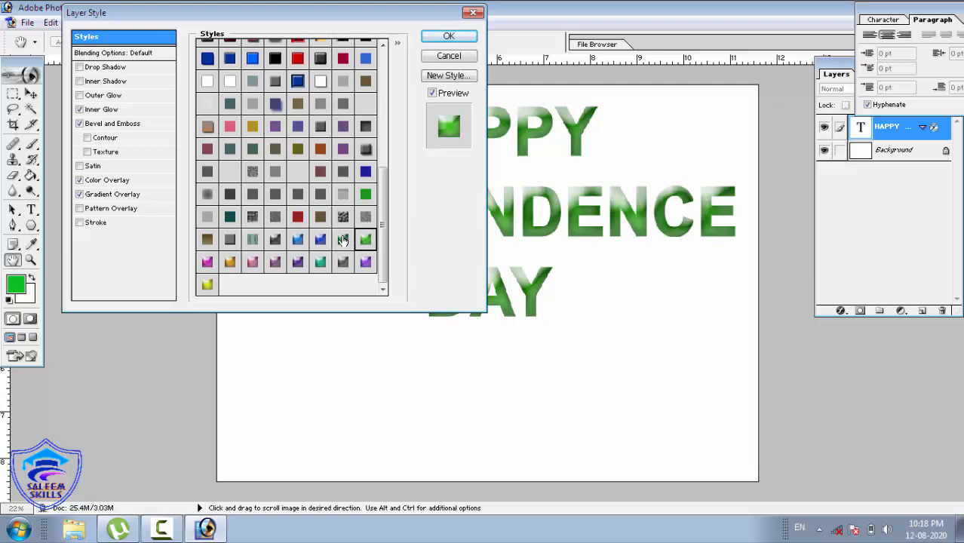
left_click(343, 240)
left_click(321, 239)
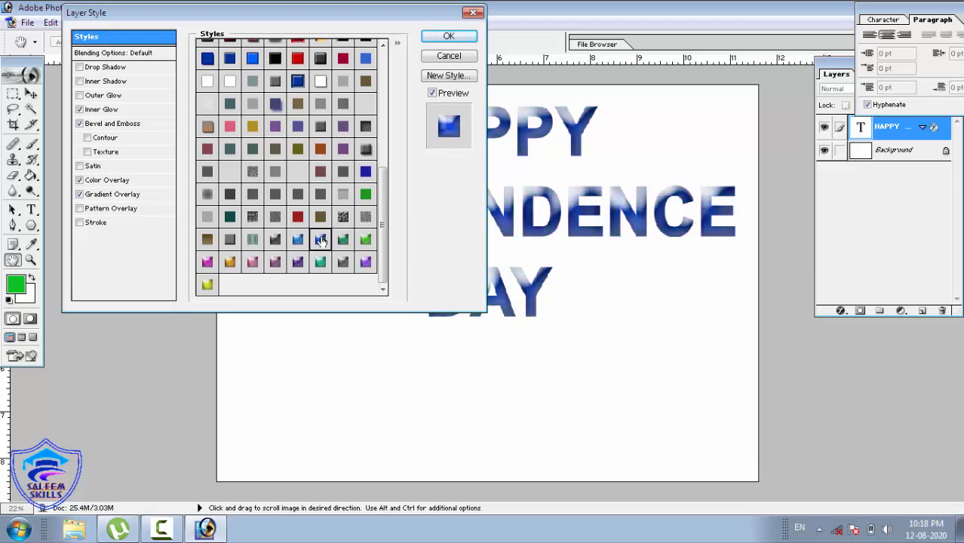
left_click(298, 239)
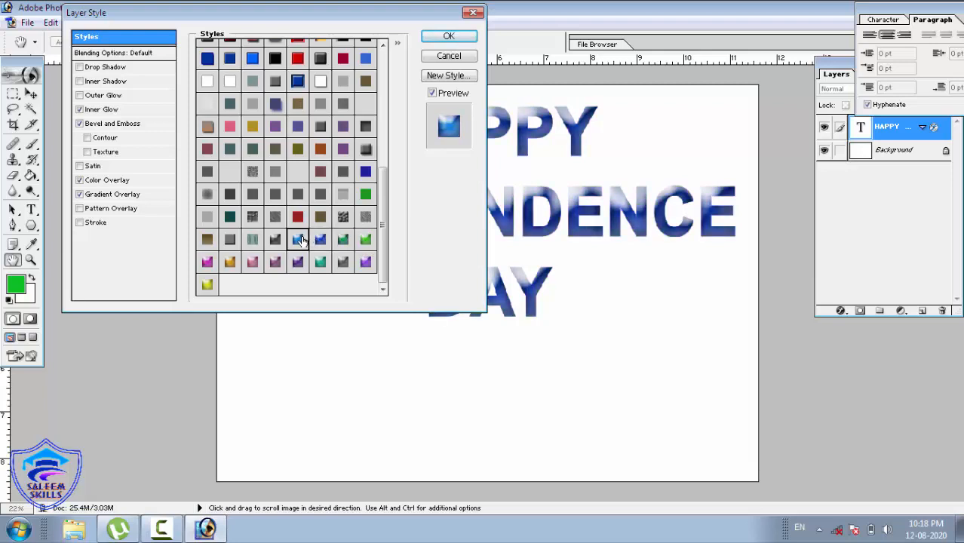
left_click(300, 62)
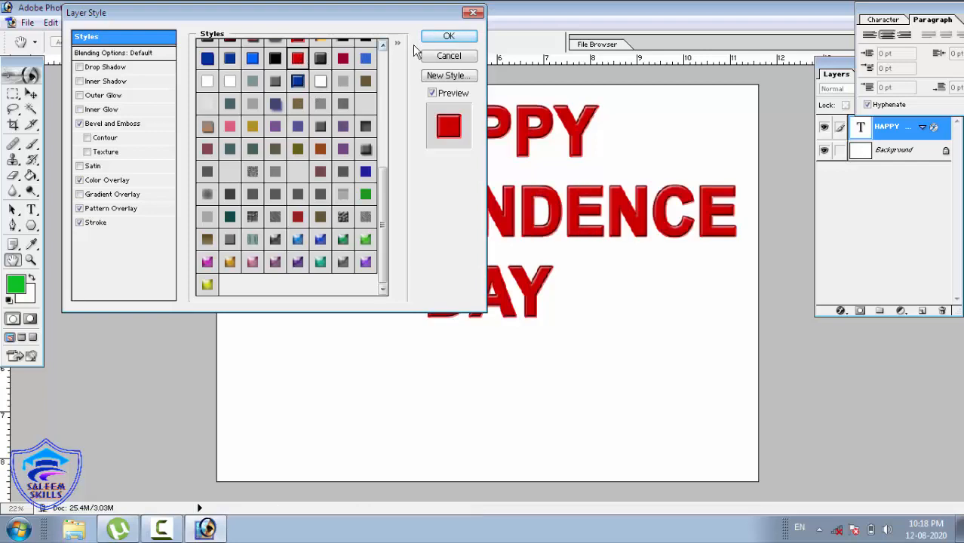
- Apply the red, yellow and purple patterned preset style with drop shadow, bevel and stroke to the text layer
scroll(386, 82, "up", 5)
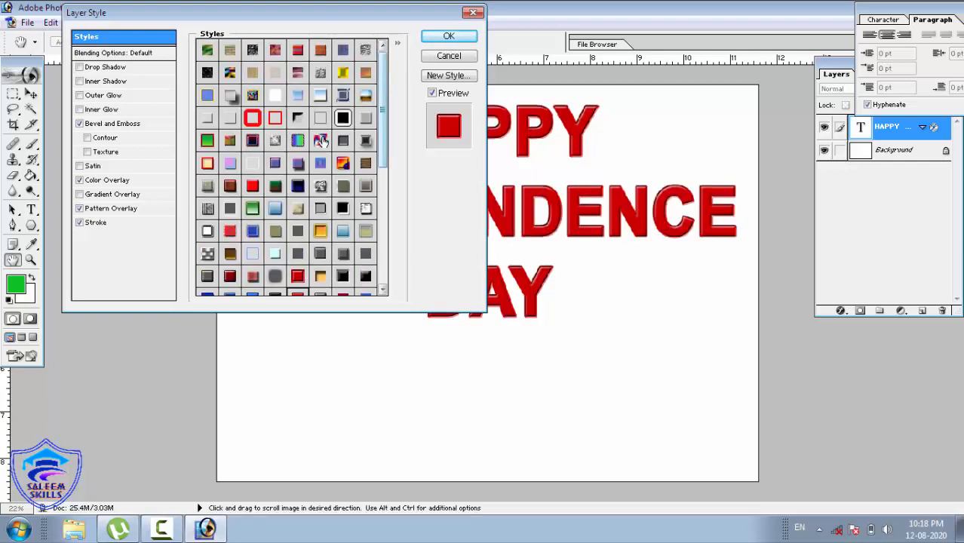
left_click(253, 142)
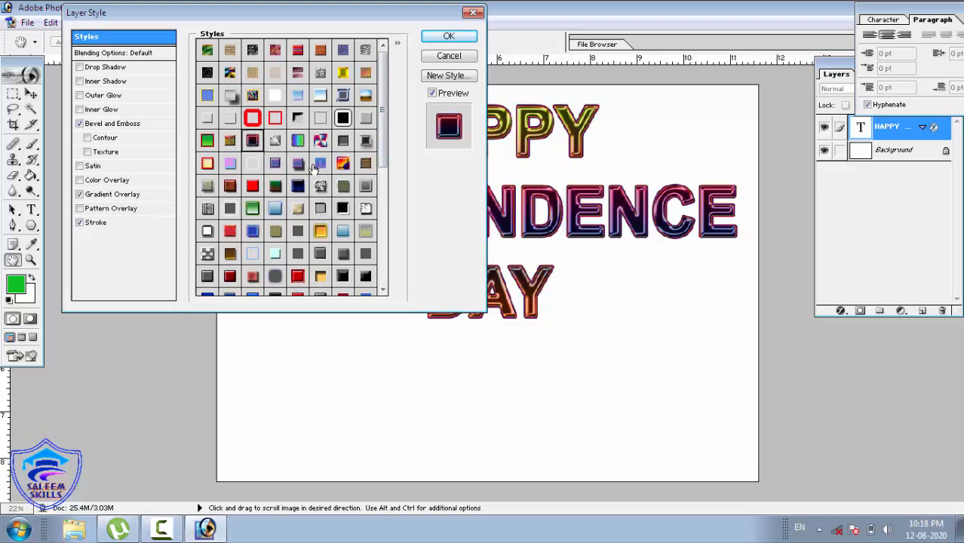
left_click(320, 142)
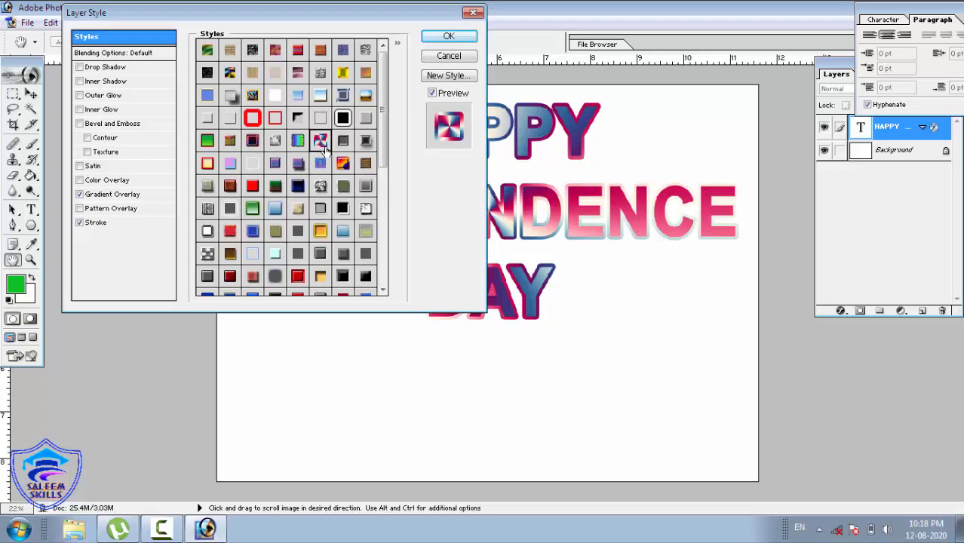
left_click(343, 163)
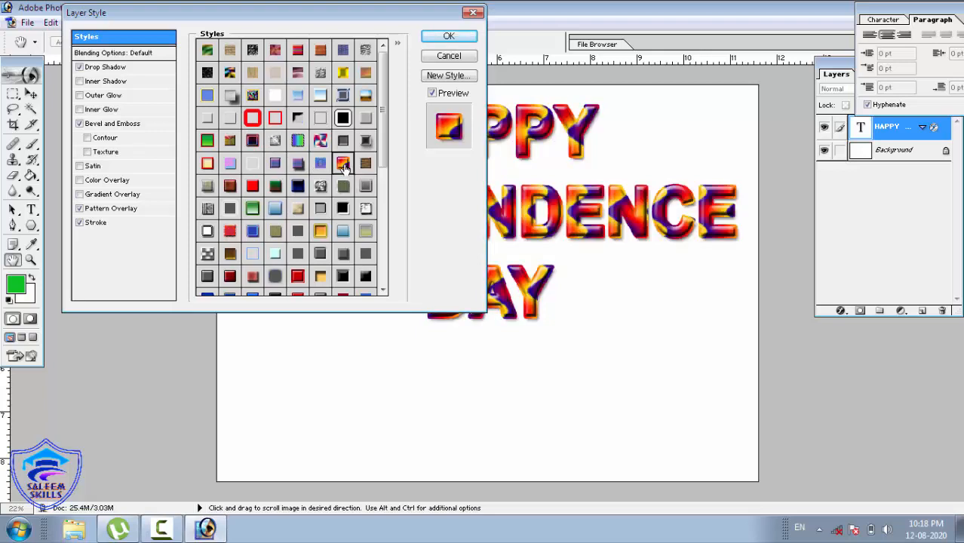
left_click(448, 38)
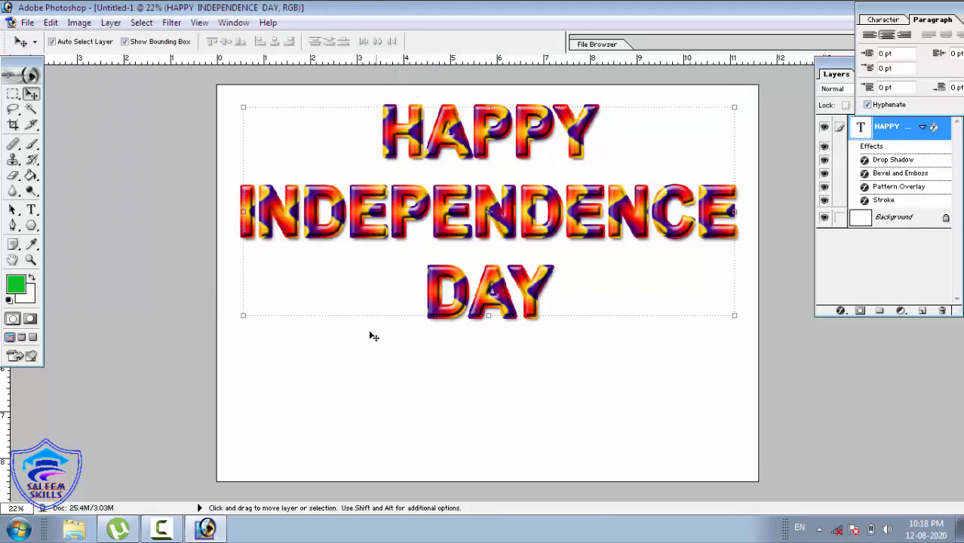
- Copy the layer style of the "HAPPY INDEPENDENCE DAY" text layer
left_click(111, 22)
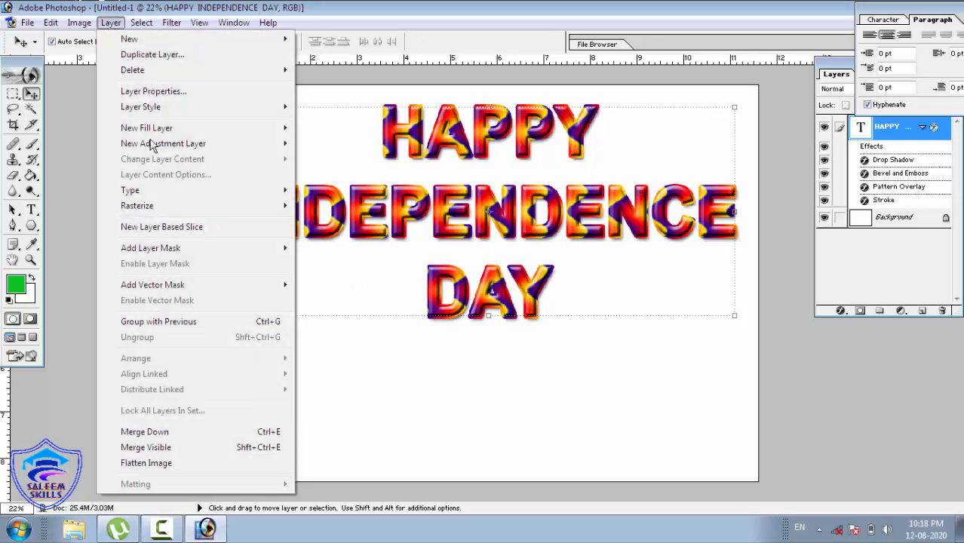
mouse_move(179, 118)
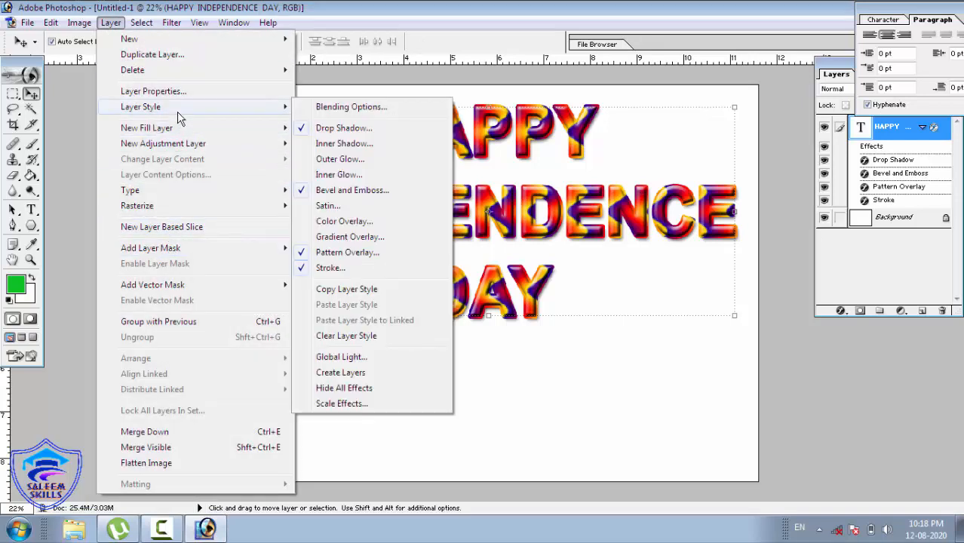
left_click(346, 289)
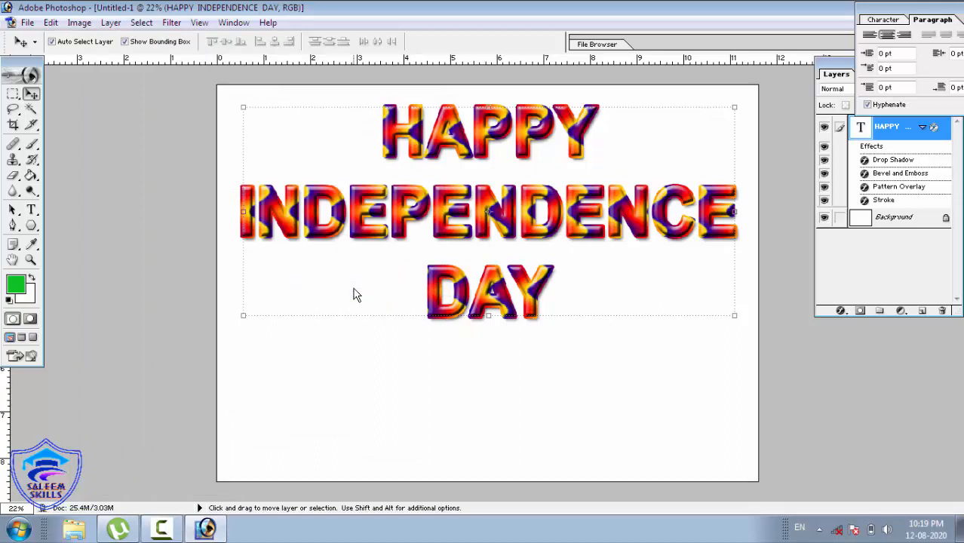
- Add the text "PAKISTAN" in green Arial Bold at 103.33 pt below "DAY" and align it left
left_click(31, 209)
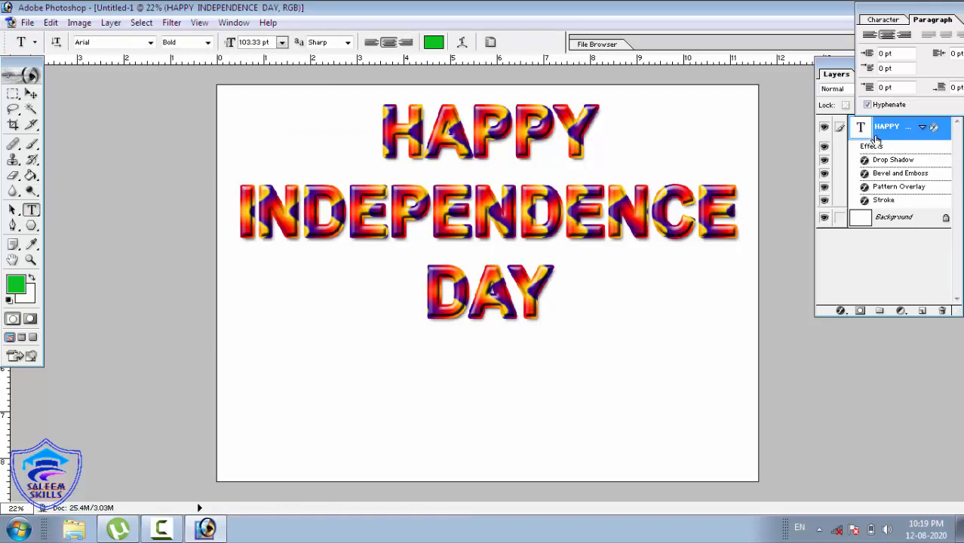
left_click(252, 396)
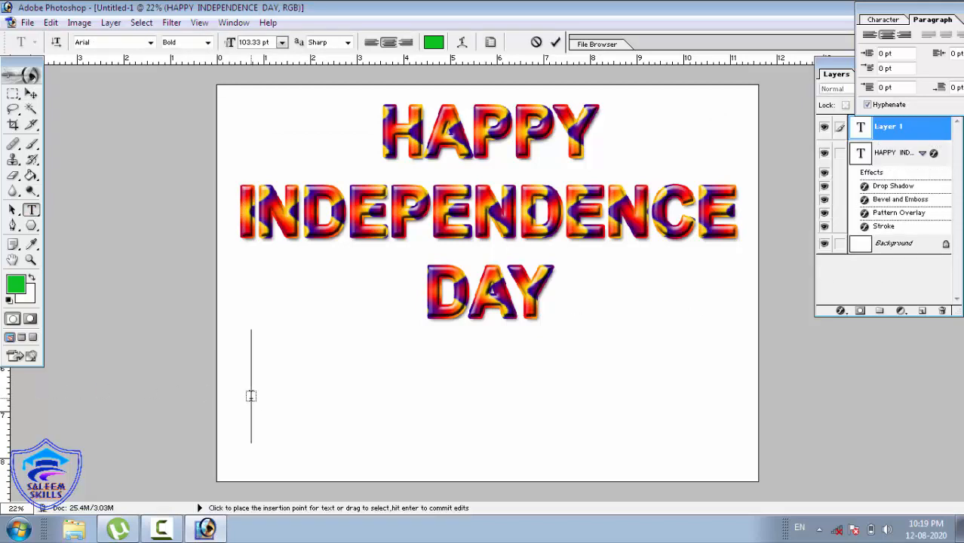
type("P")
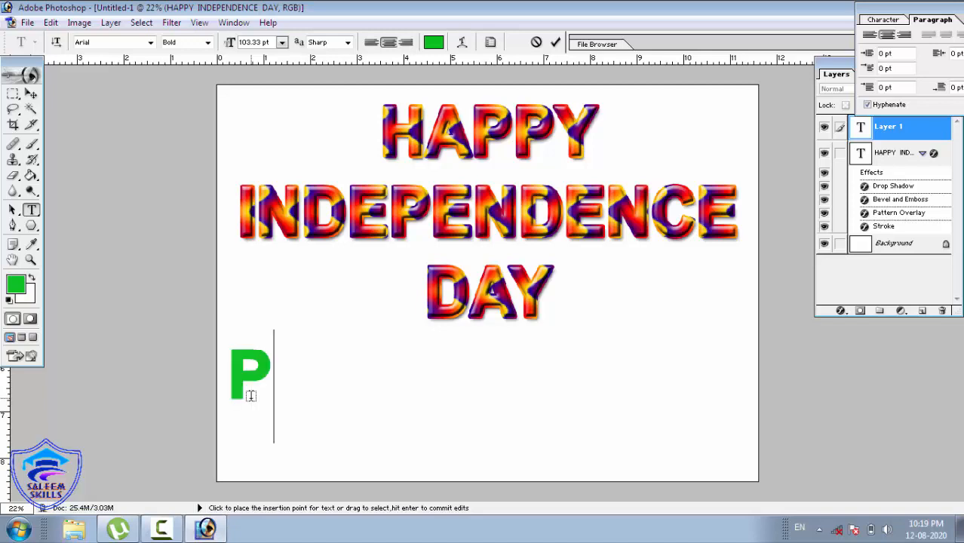
type("AKISTAN")
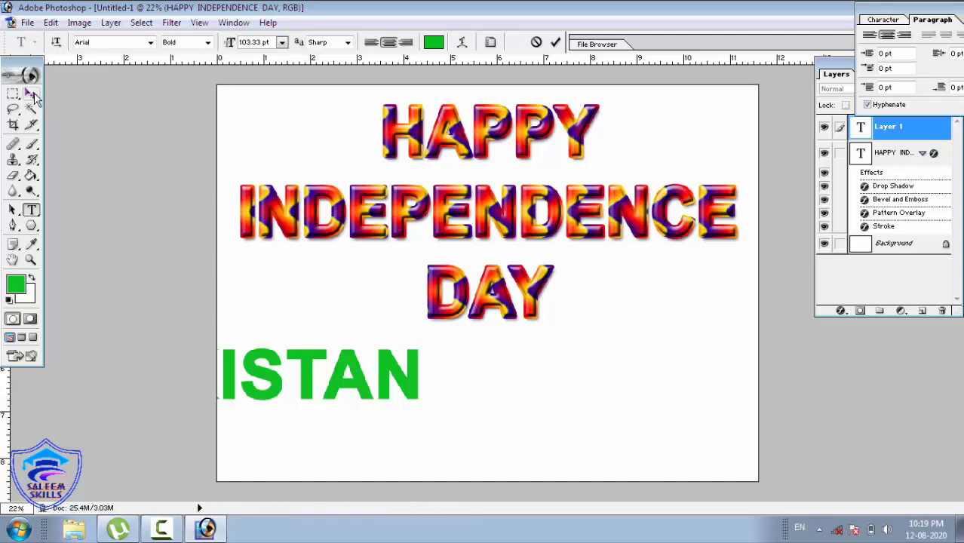
left_click(370, 42)
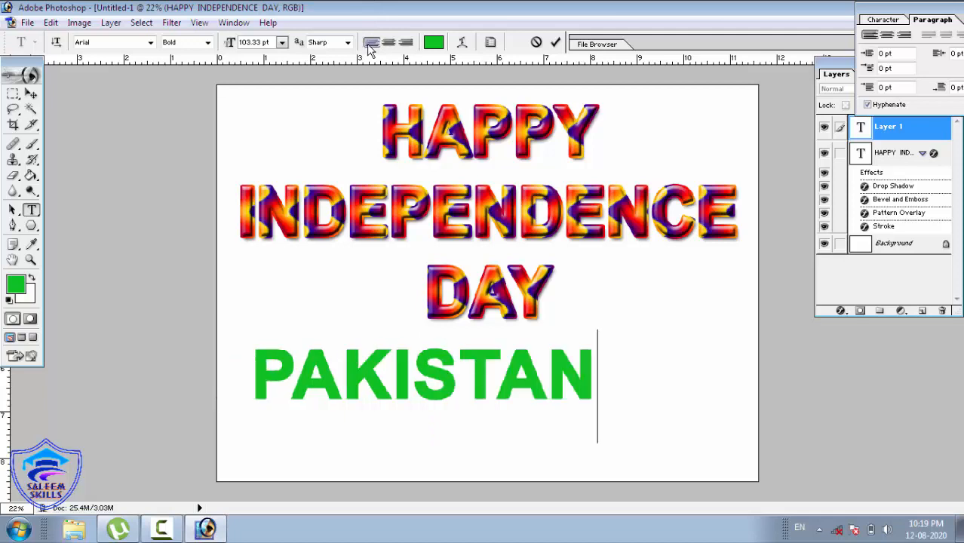
- Stretch the PAKISTAN text to about 142.7% width and 232.8% height to fill the page's lower area
left_click(31, 94)
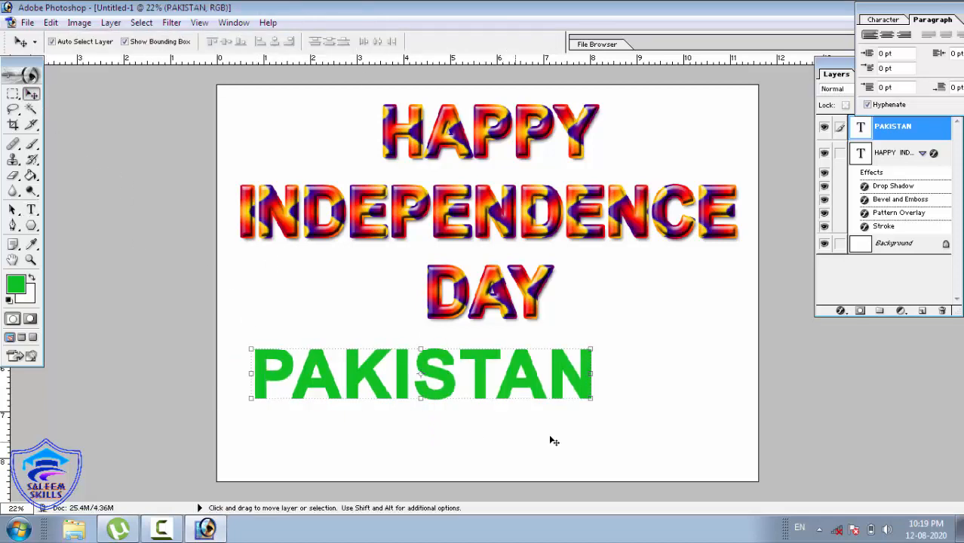
left_click_drag(597, 403, 736, 464)
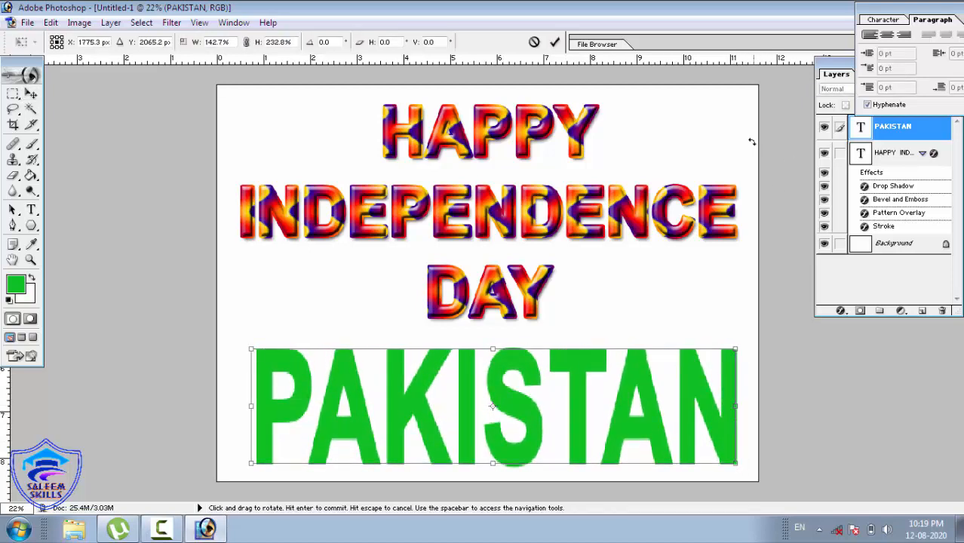
left_click(555, 42)
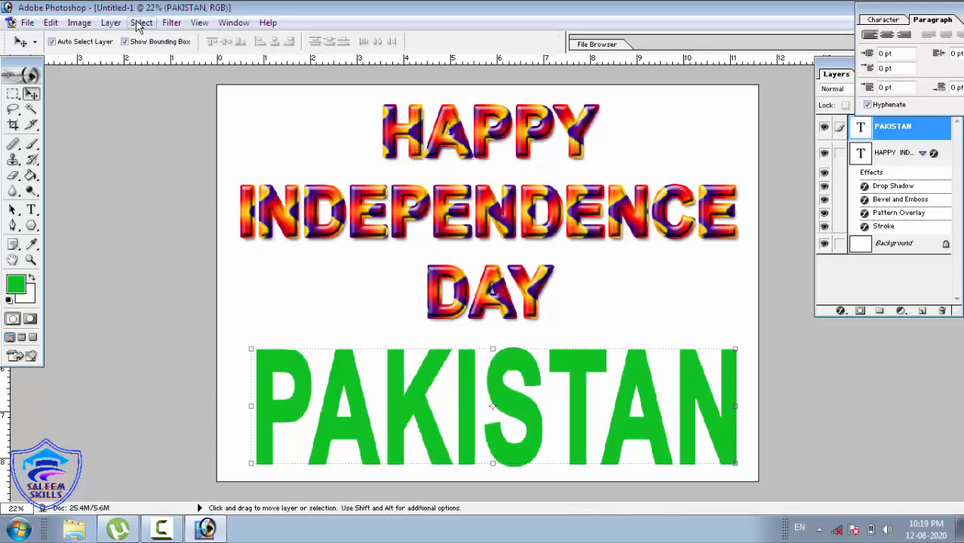
- Try pasting the copied patterned layer style onto the PAKISTAN text layer, and undo the paste
left_click(111, 22)
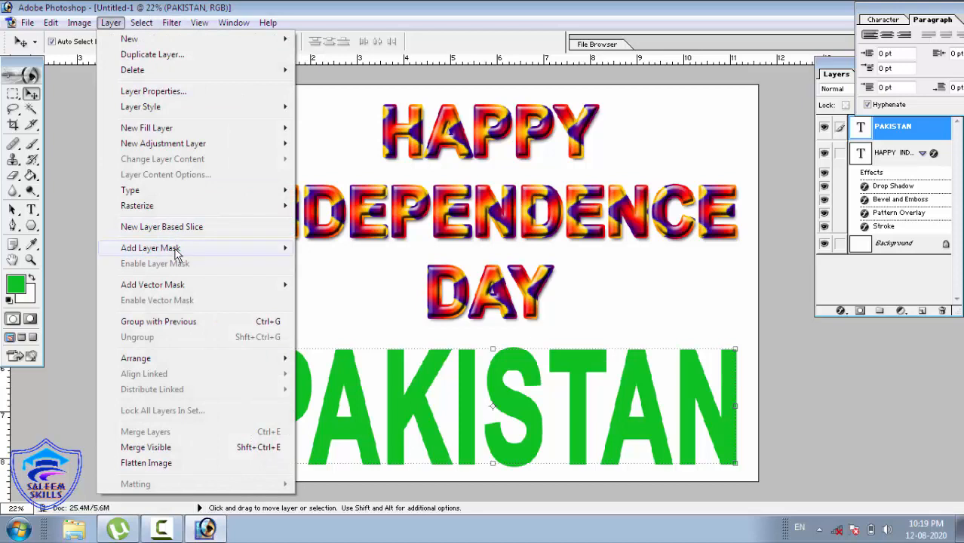
mouse_move(176, 254)
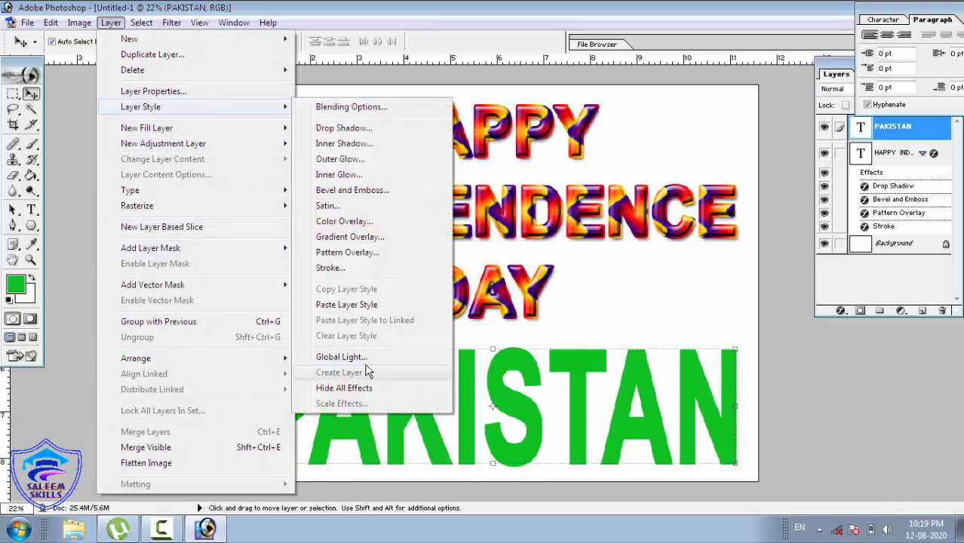
left_click(358, 304)
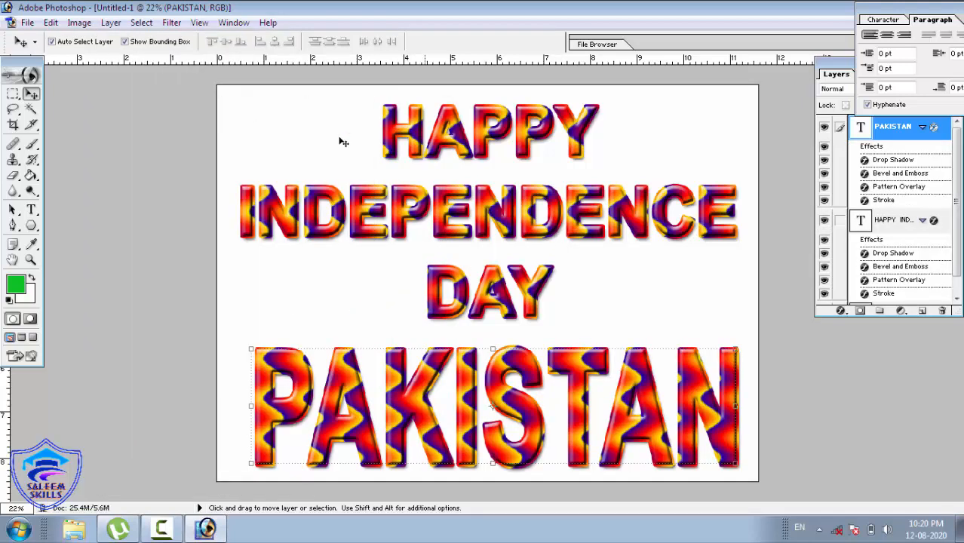
left_click(111, 22)
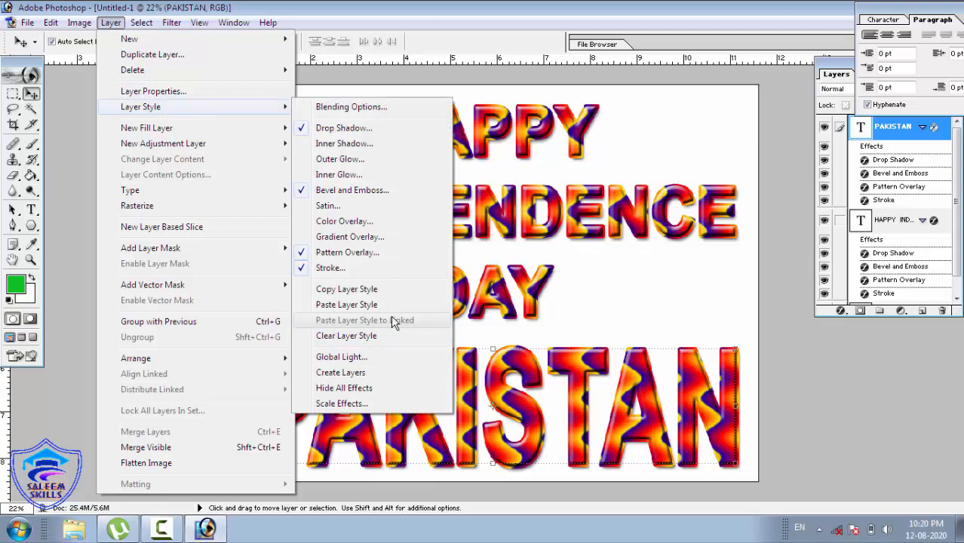
mouse_move(53, 26)
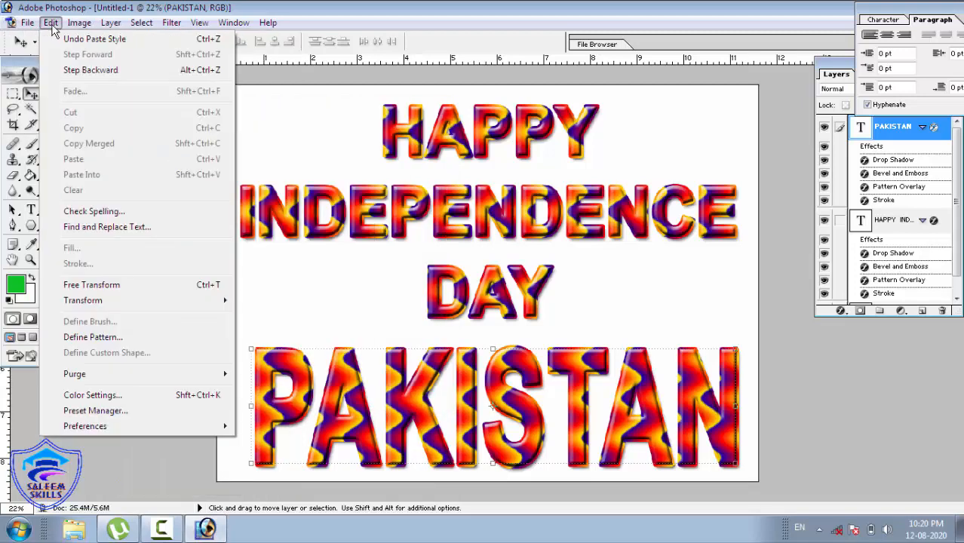
left_click(89, 39)
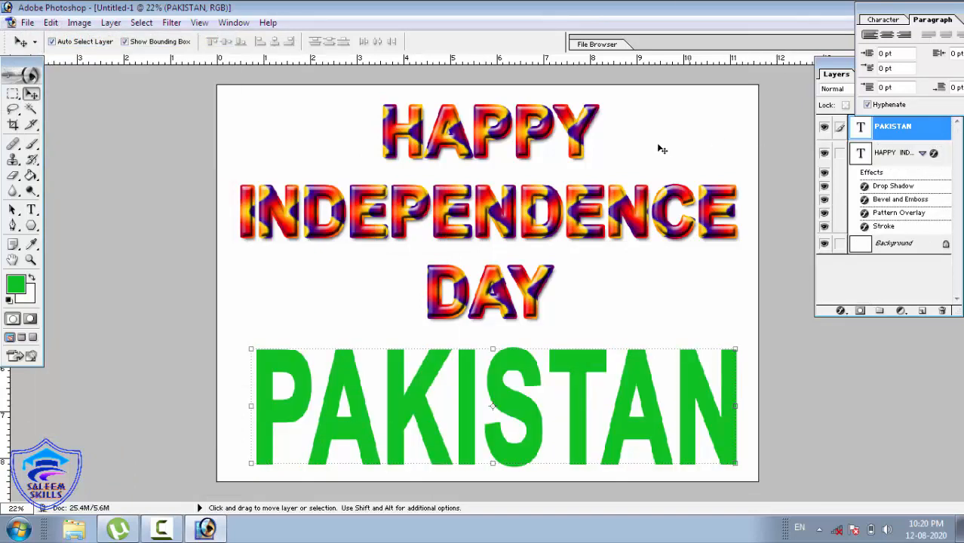
- Apply the red preset style with drop shadow, bevel, color overlay and stroke to the HAPPY INDEPENDENCE DAY layer
left_click(894, 153)
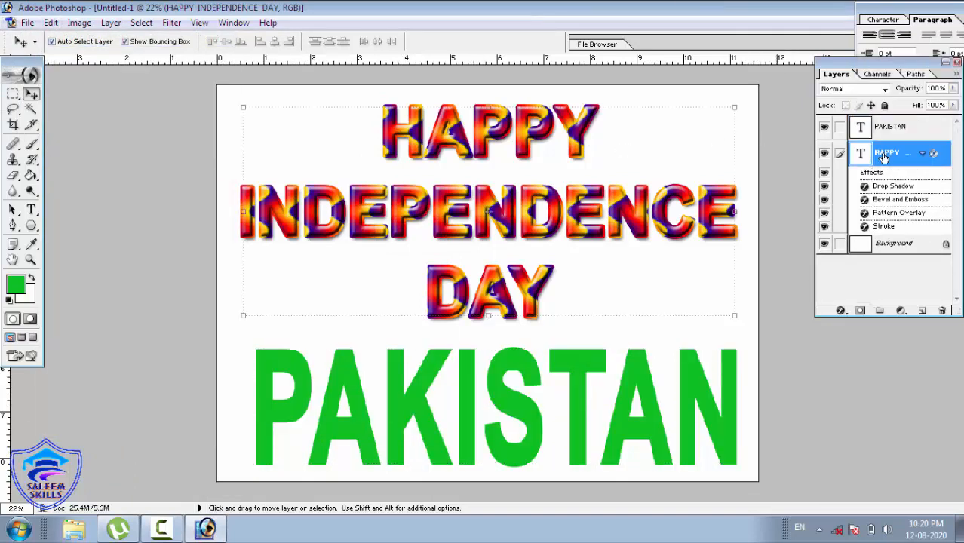
left_click(110, 23)
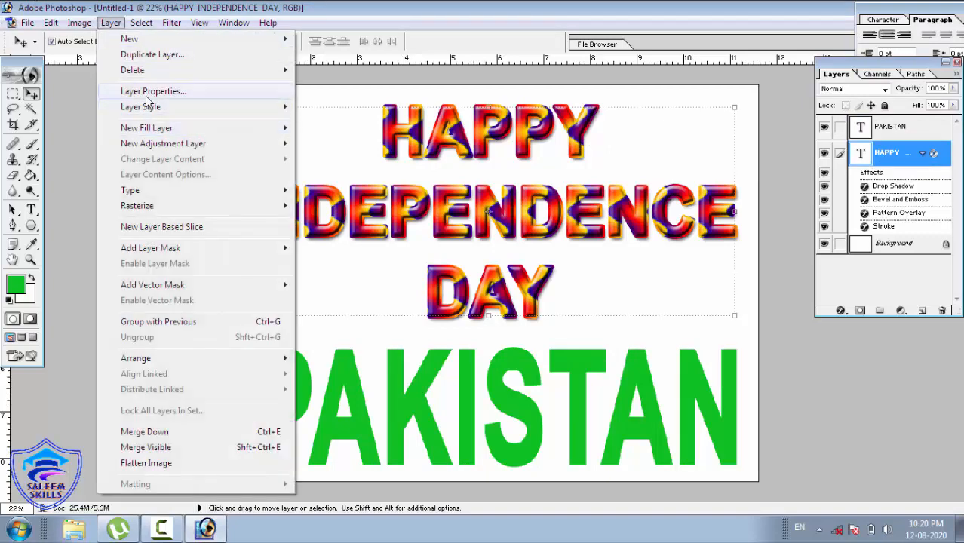
mouse_move(151, 109)
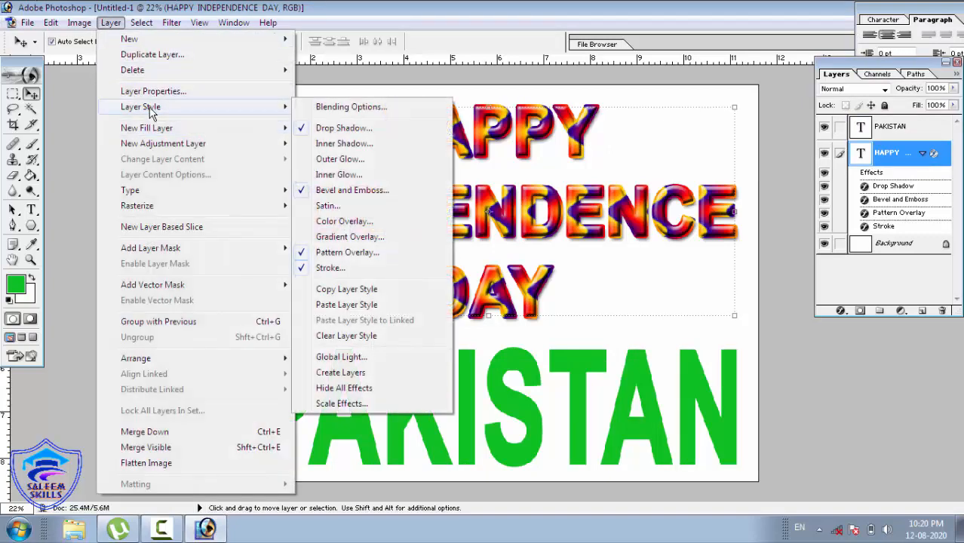
left_click(391, 108)
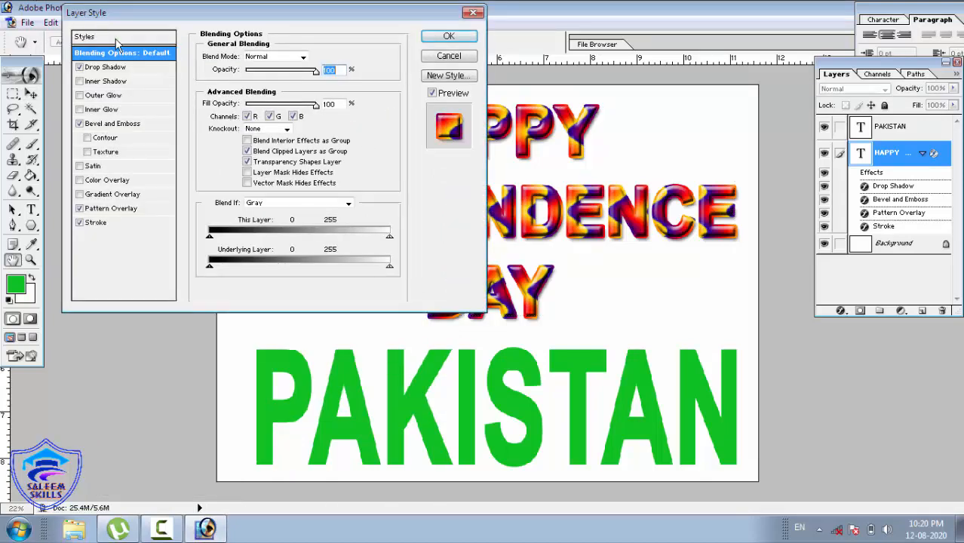
left_click(117, 38)
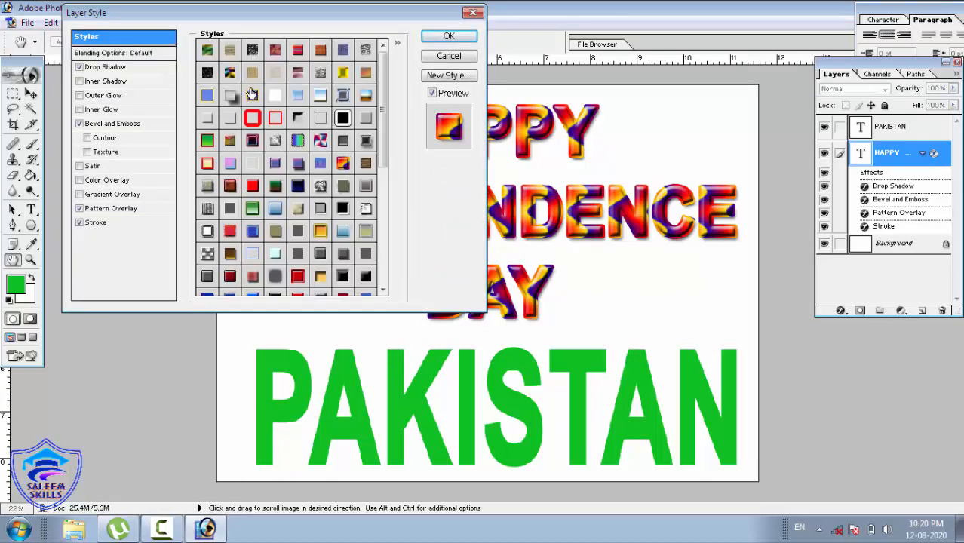
left_click(252, 186)
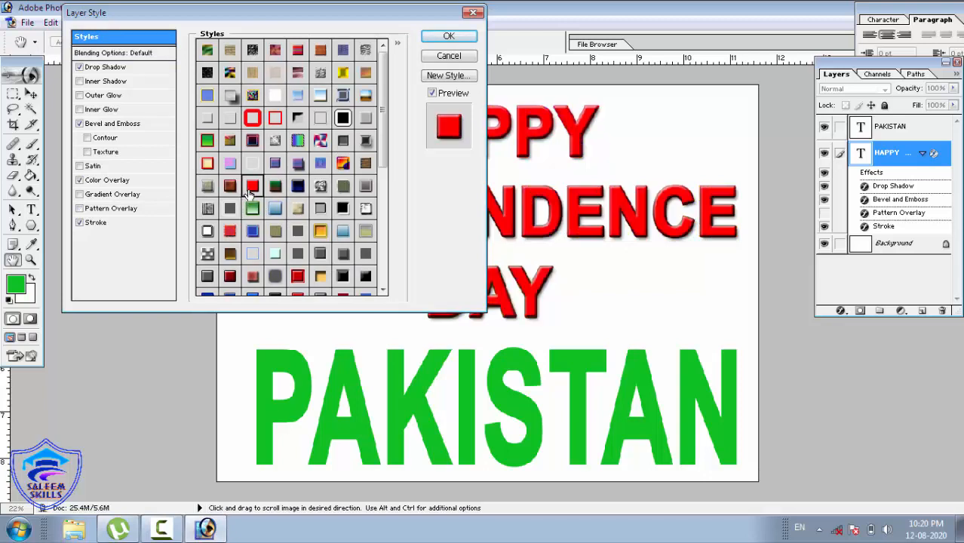
left_click(468, 39)
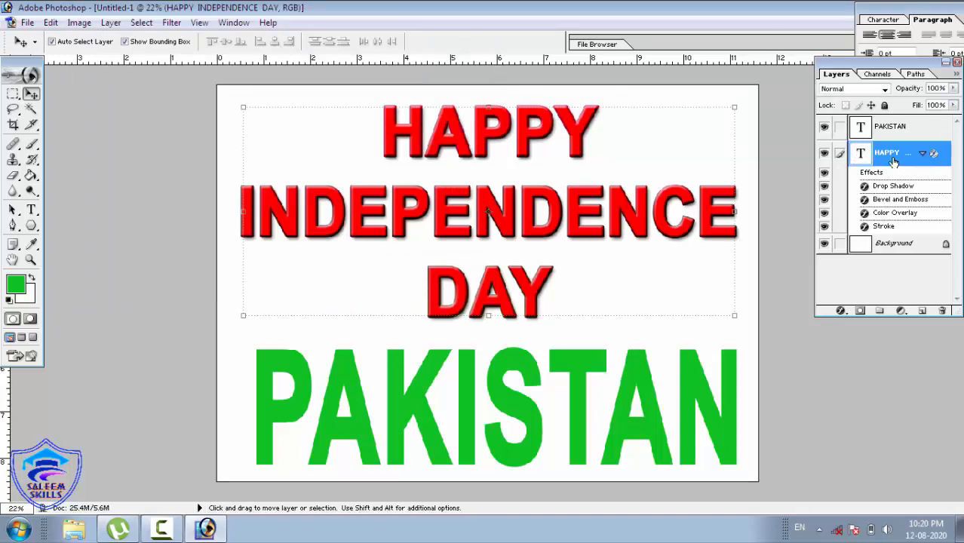
- Try pasting the copied patterned style onto both text layers through a link, undo it and unlink the PAKISTAN layer
left_click(840, 126)
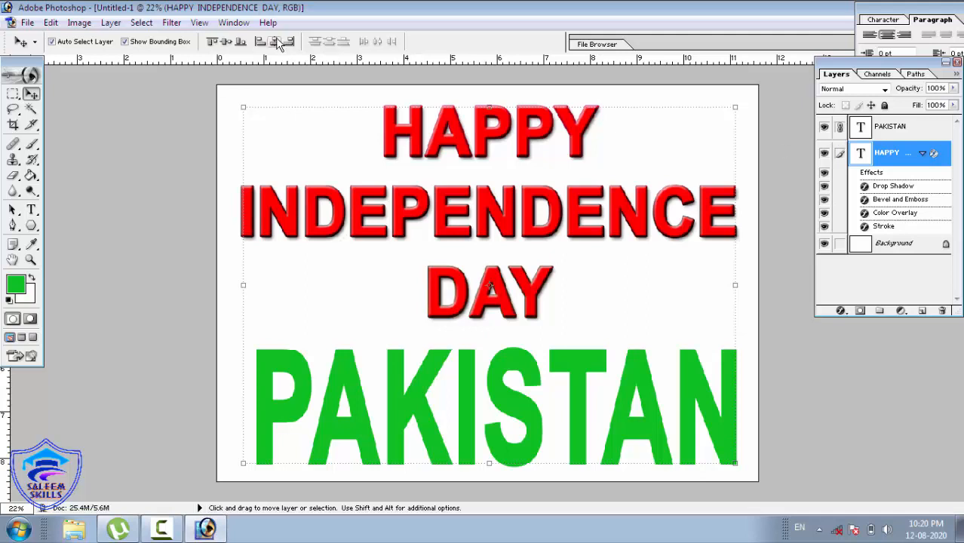
left_click(107, 22)
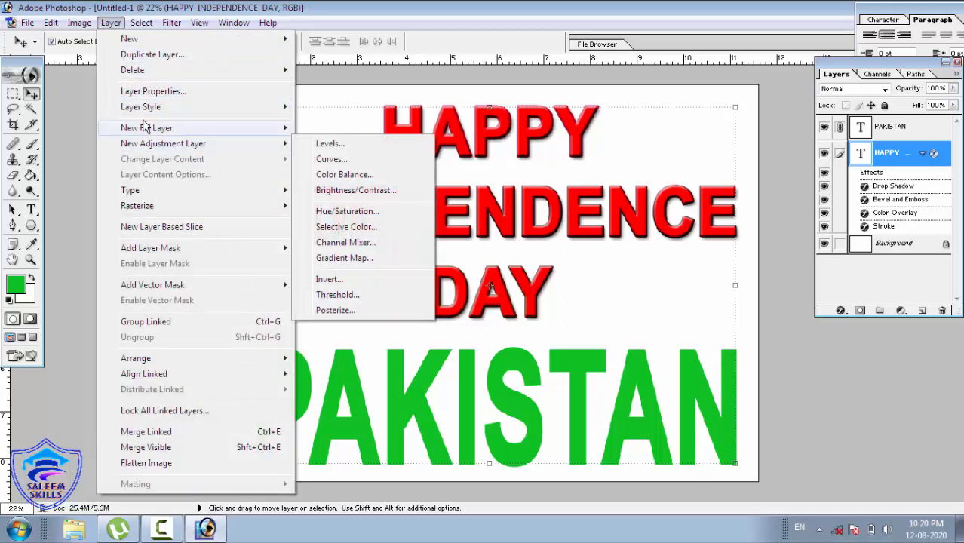
mouse_move(144, 108)
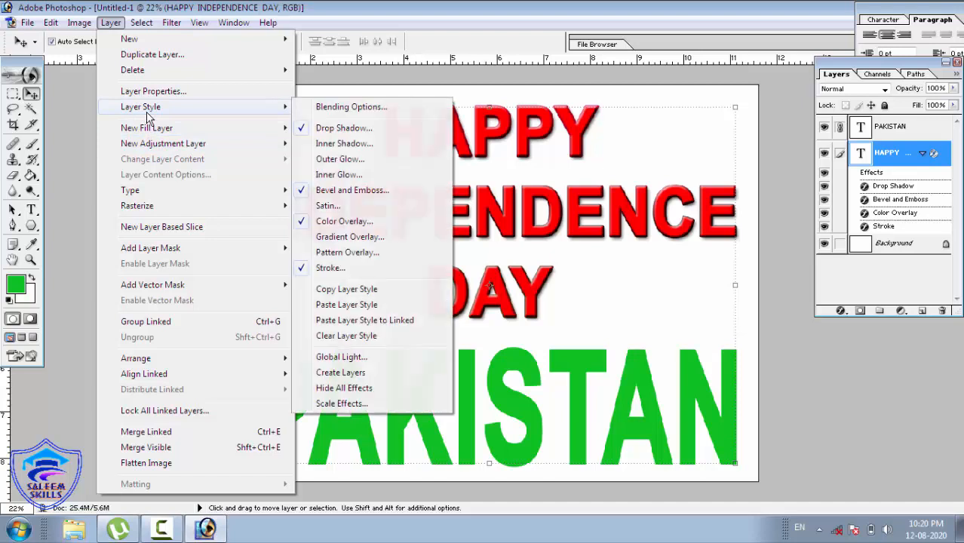
left_click(381, 321)
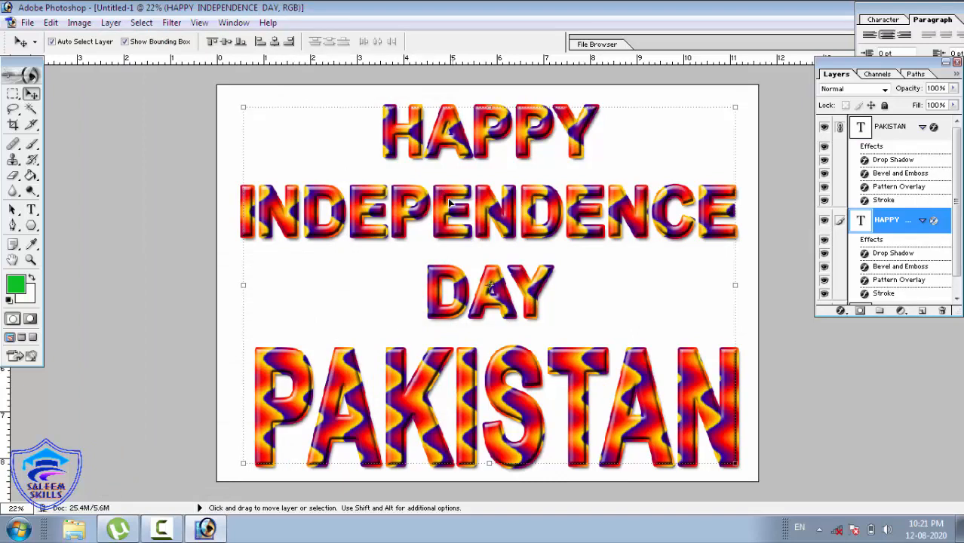
key("ctrl+z")
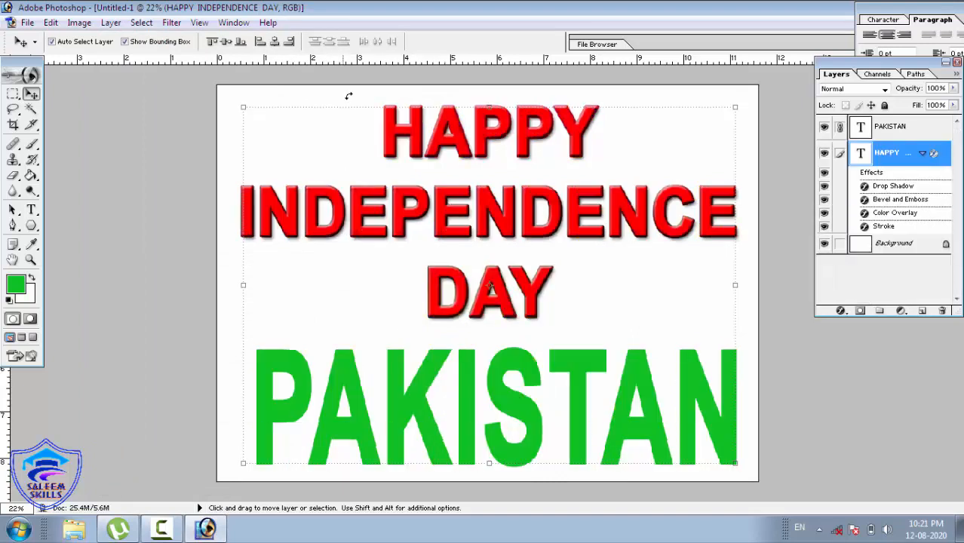
left_click(839, 127)
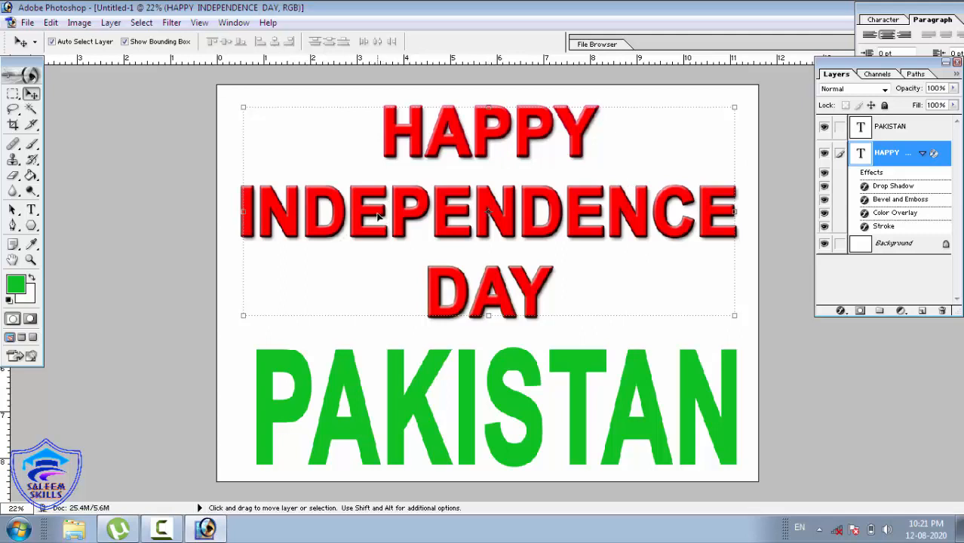
- Copy the red layer style of HAPPY INDEPENDENCE DAY, link the PAKISTAN layer and paste the style to the linked layers
left_click(109, 23)
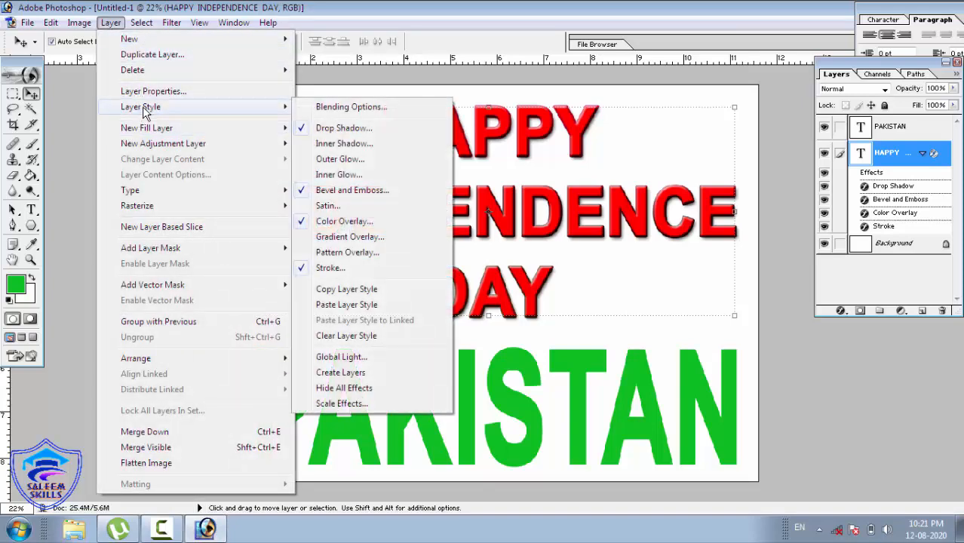
left_click(343, 291)
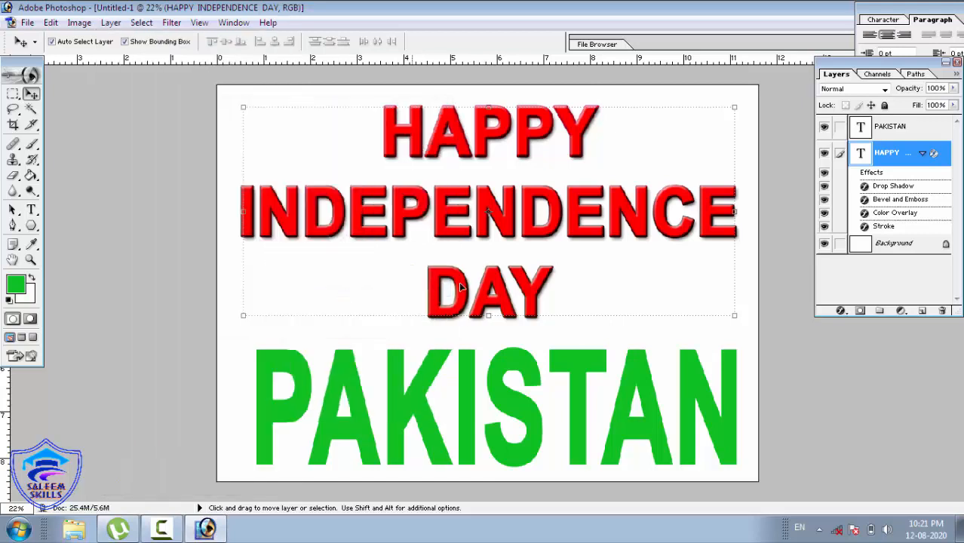
left_click(840, 130)
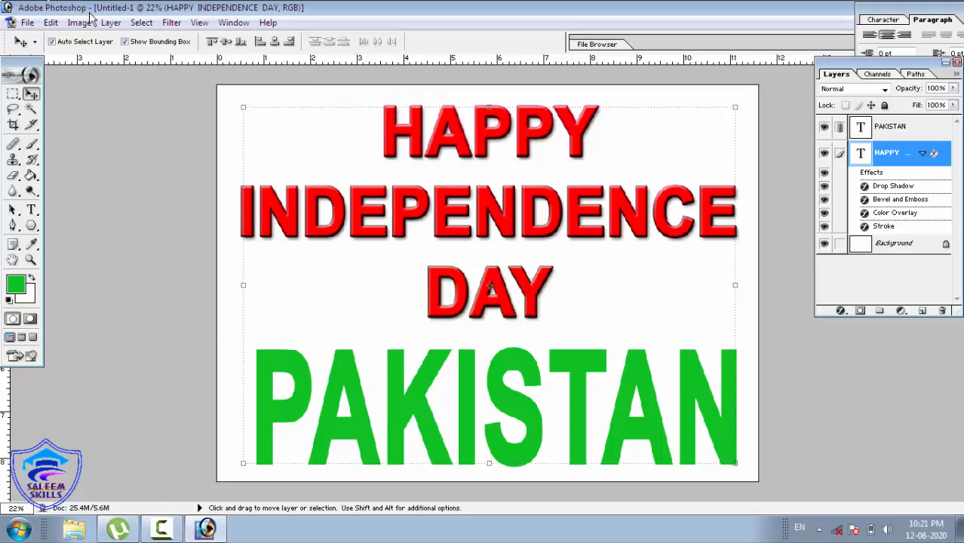
left_click(109, 28)
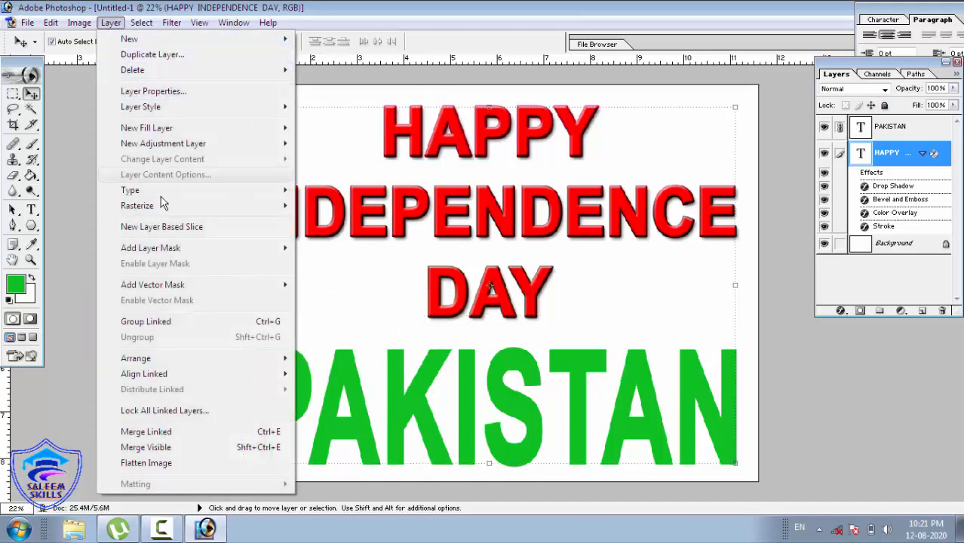
mouse_move(168, 107)
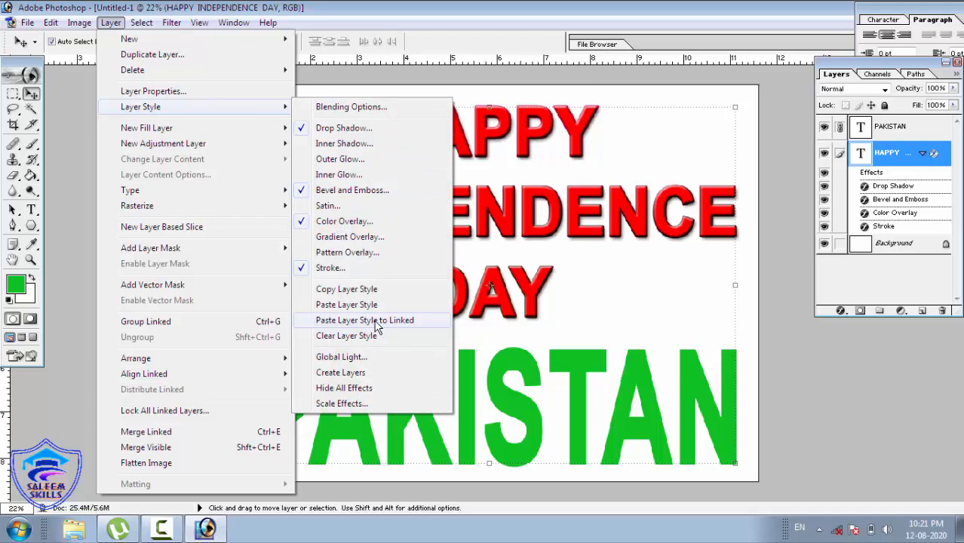
left_click(377, 323)
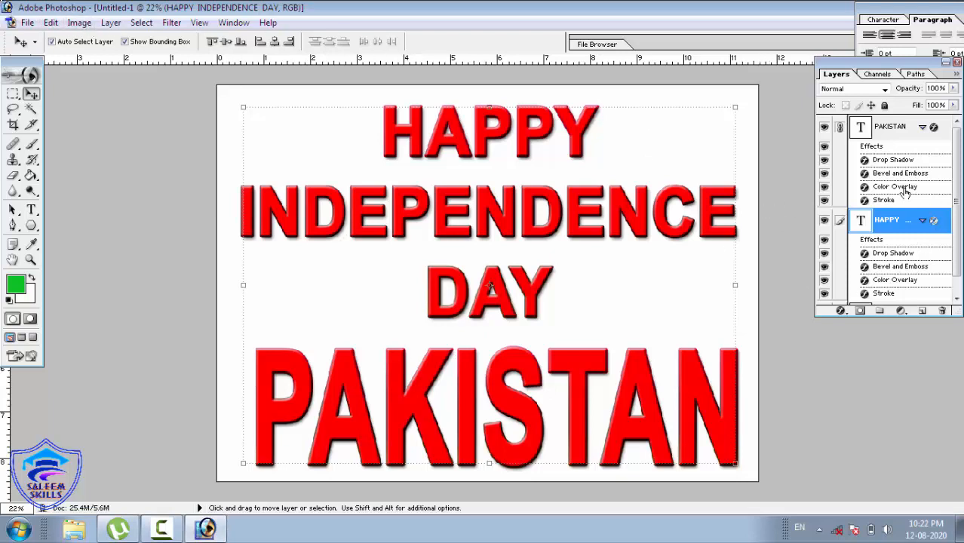
- Unlink the PAKISTAN layer and clear the layer style from the HAPPY INDEPENDENCE DAY text layer
left_click(840, 129)
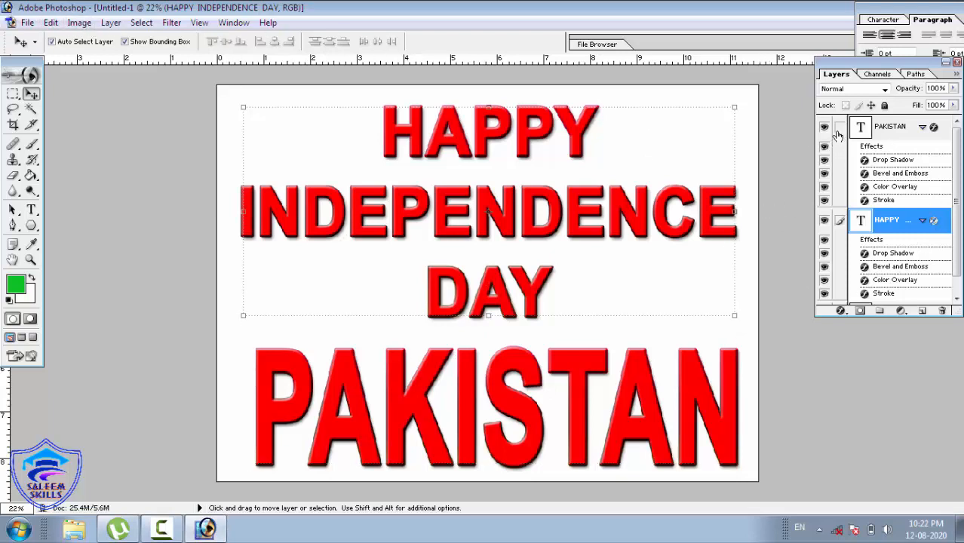
left_click(102, 25)
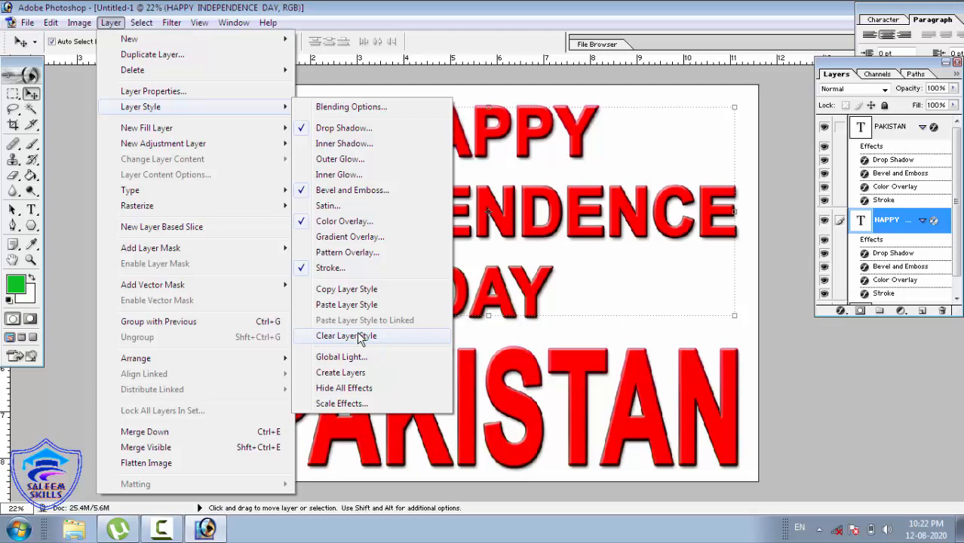
left_click(362, 341)
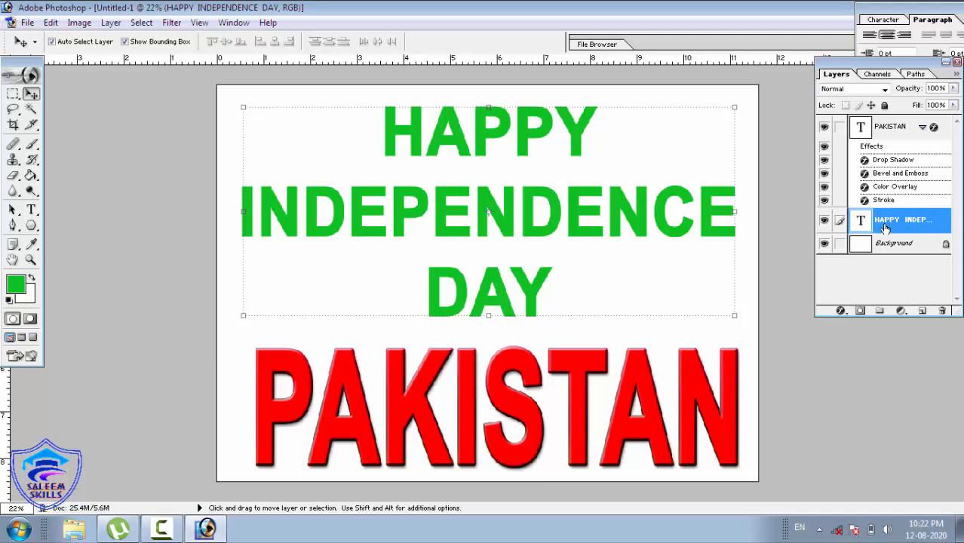
- Clear the layer style from the PAKISTAN text layer
left_click(887, 129)
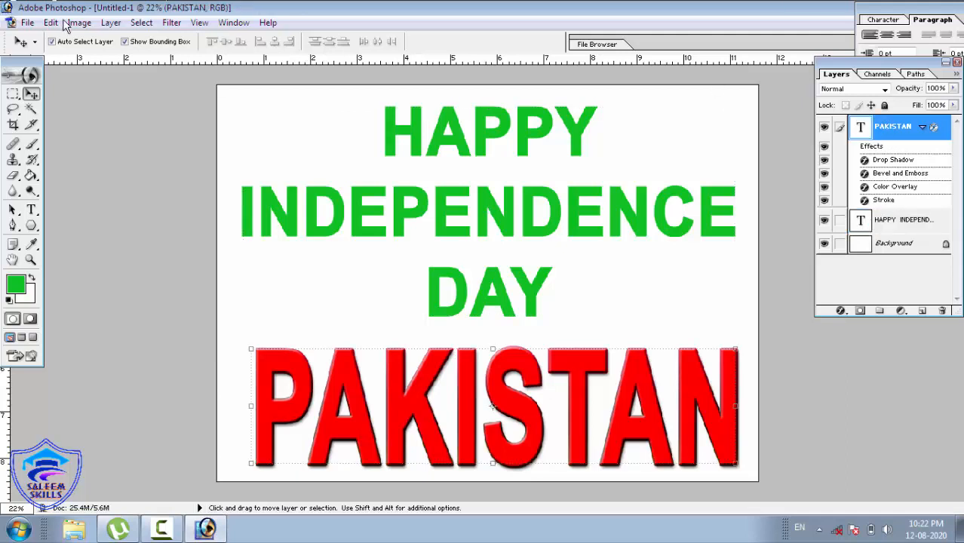
left_click(111, 24)
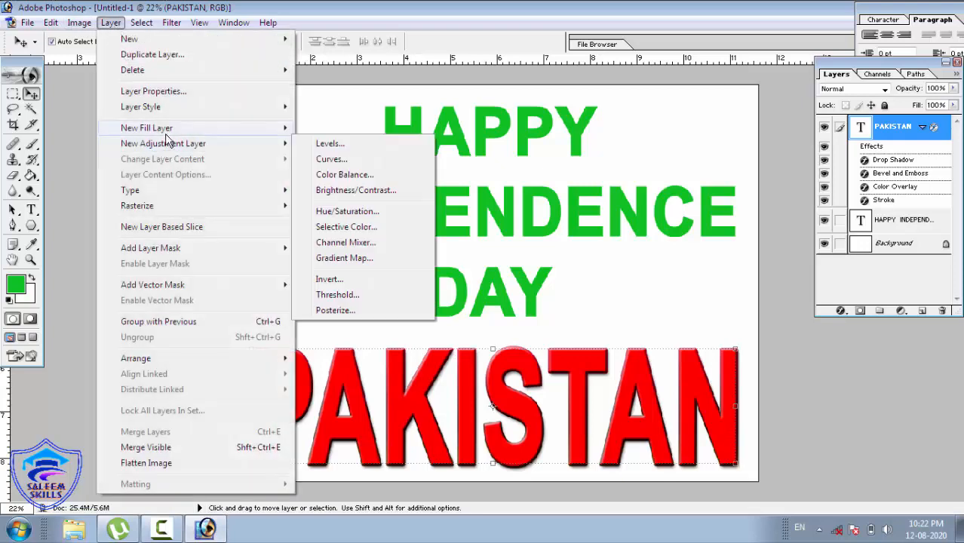
mouse_move(165, 108)
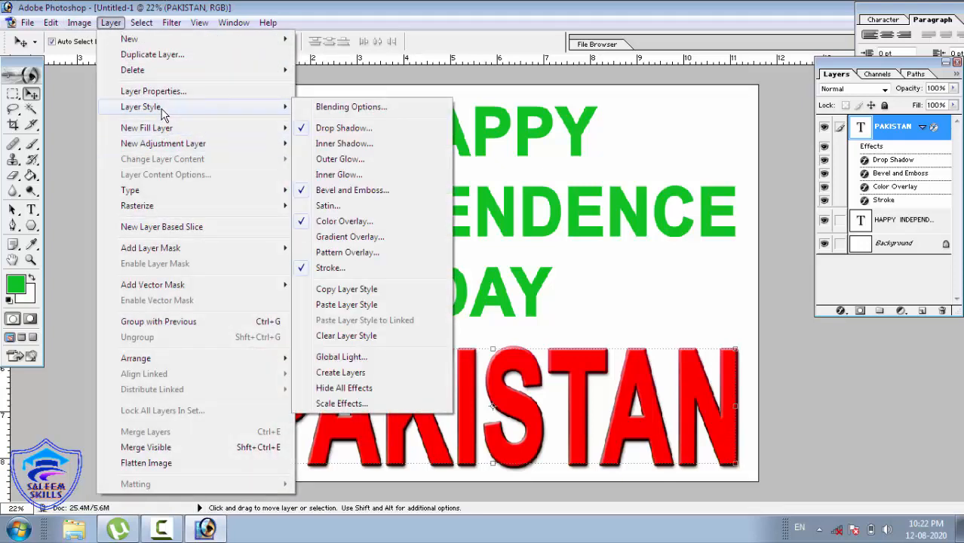
left_click(361, 337)
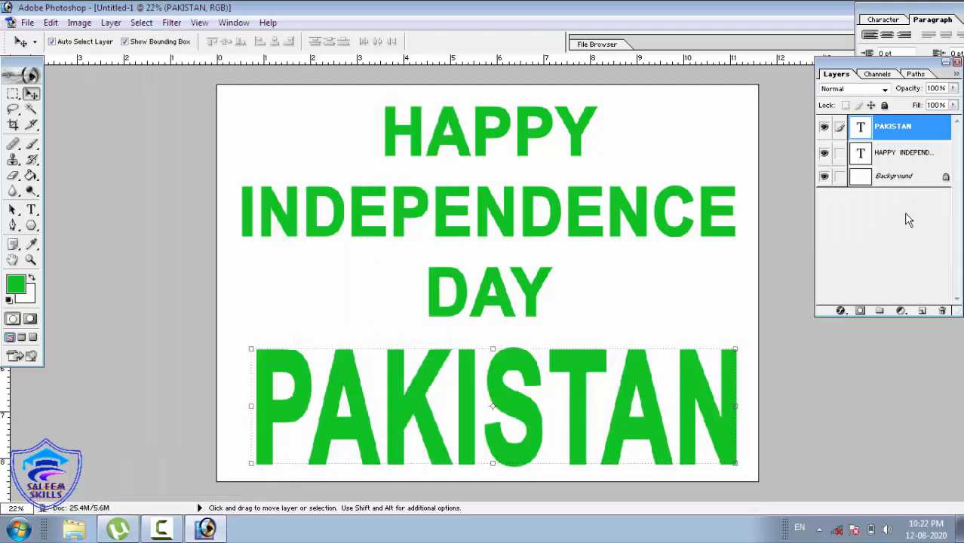
left_click(111, 23)
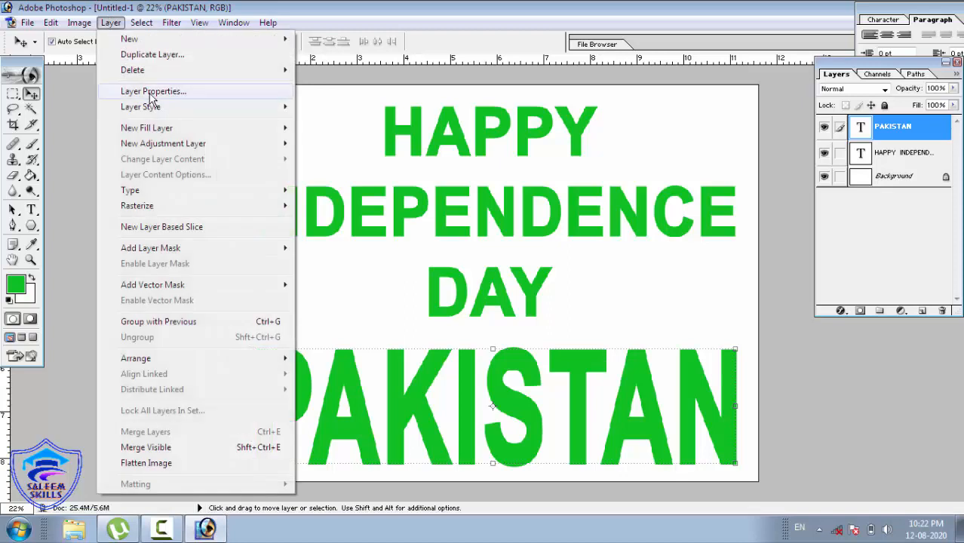
mouse_move(161, 110)
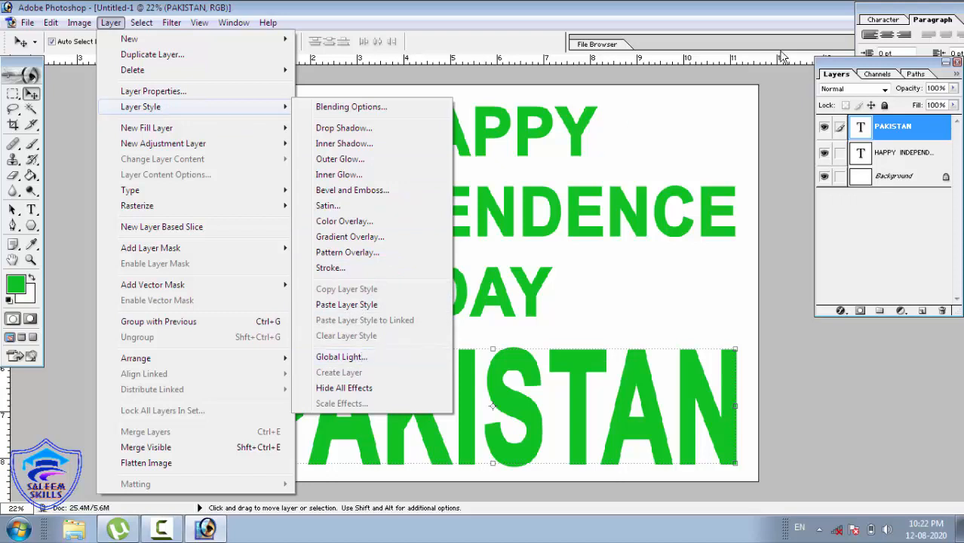
left_click(585, 199)
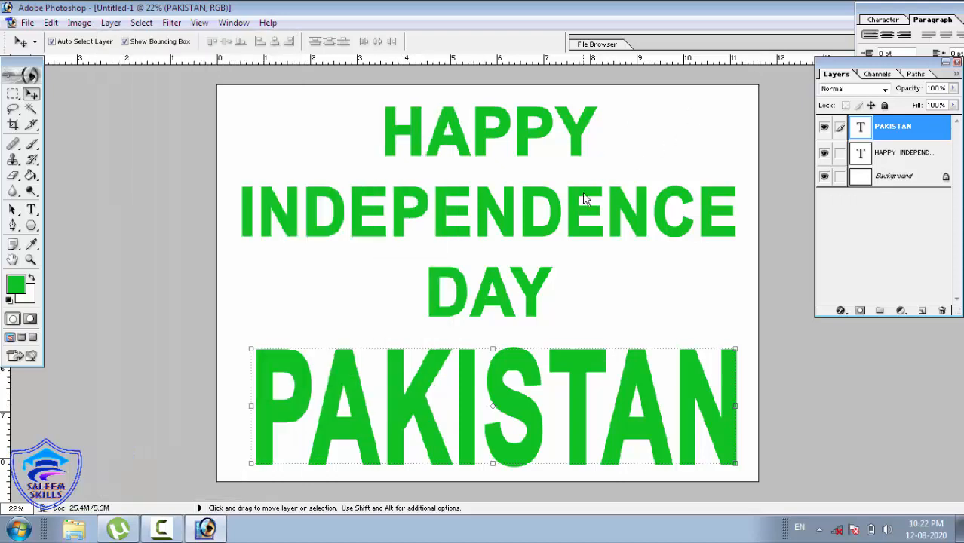
left_click(896, 153)
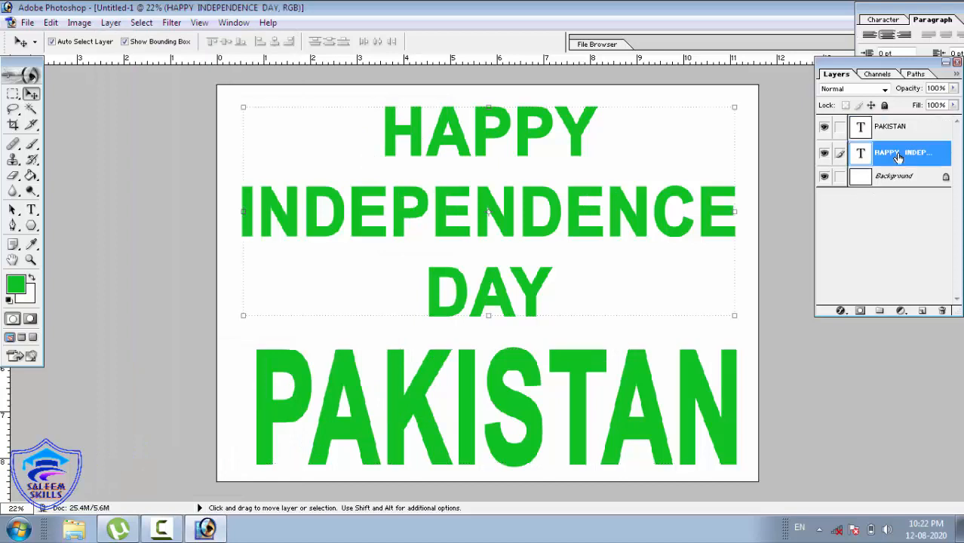
left_click(942, 312)
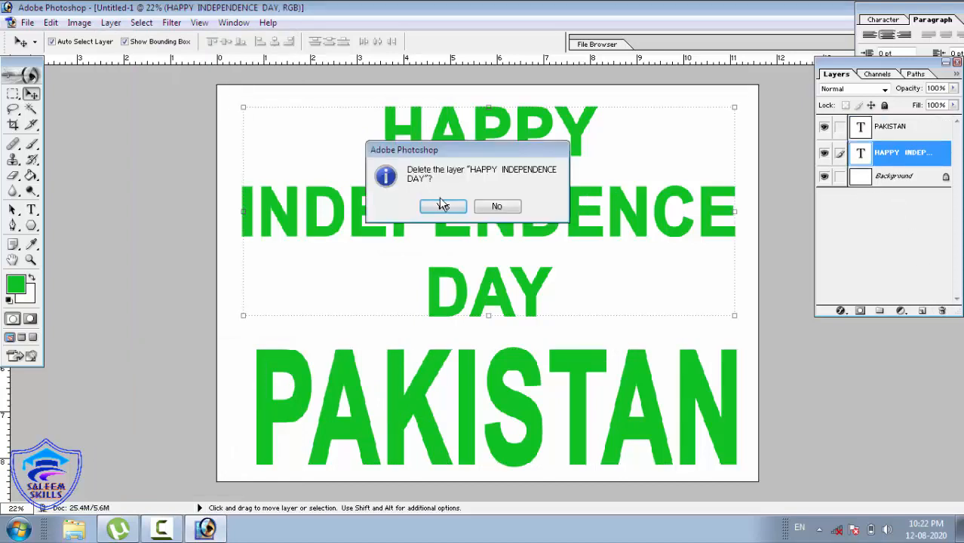
left_click(507, 208)
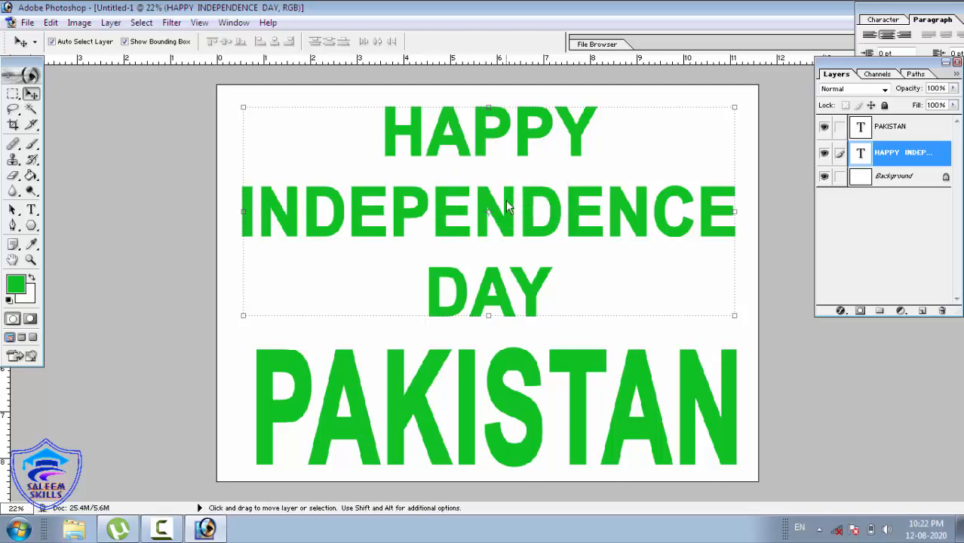
- Hide the HAPPY INDEPENDENCE DAY layer and move the PAKISTAN text up into the upper half of the page
left_click(825, 153)
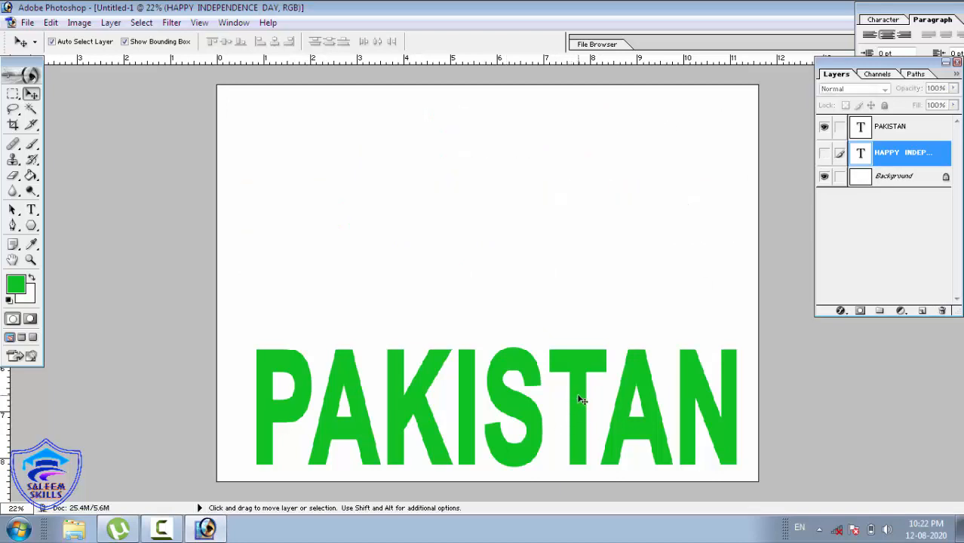
left_click_drag(582, 399, 570, 221)
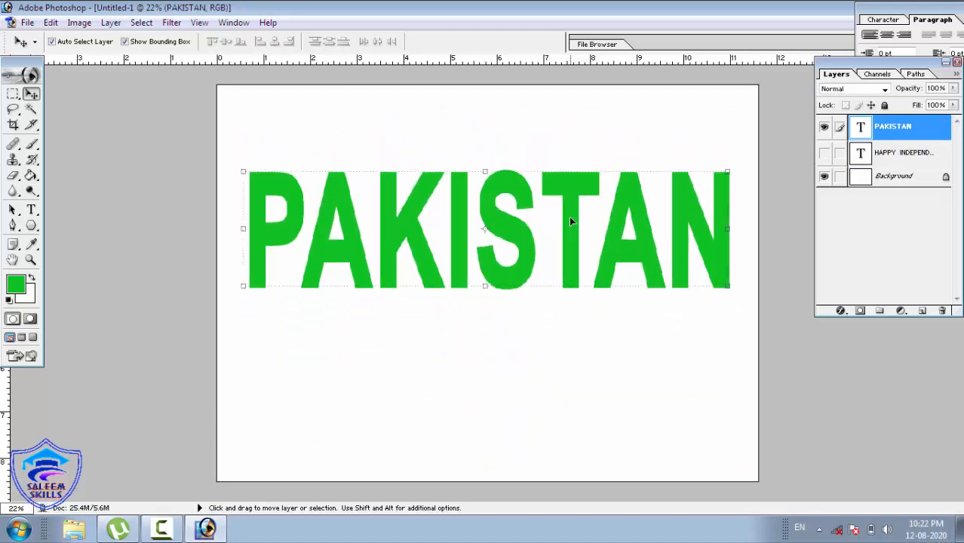
- Apply the green-to-red preset style with drop shadow, bevel, gradient overlay, pattern overlay and stroke to the PAKISTAN layer
left_click(111, 24)
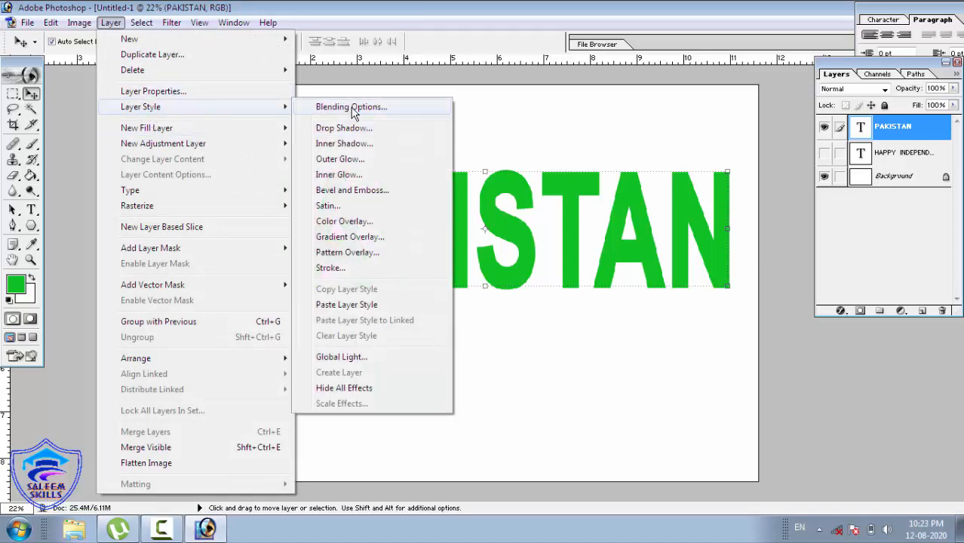
left_click(352, 107)
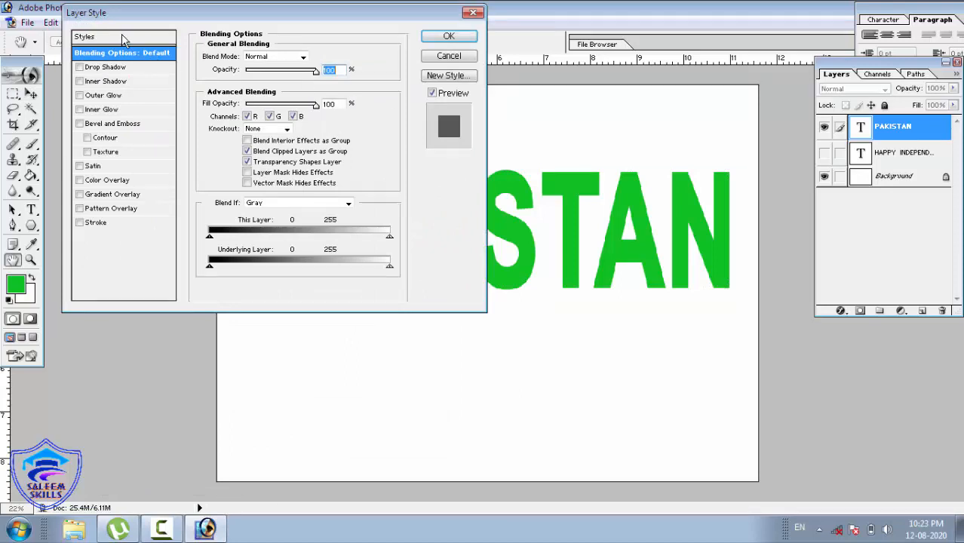
left_click(86, 36)
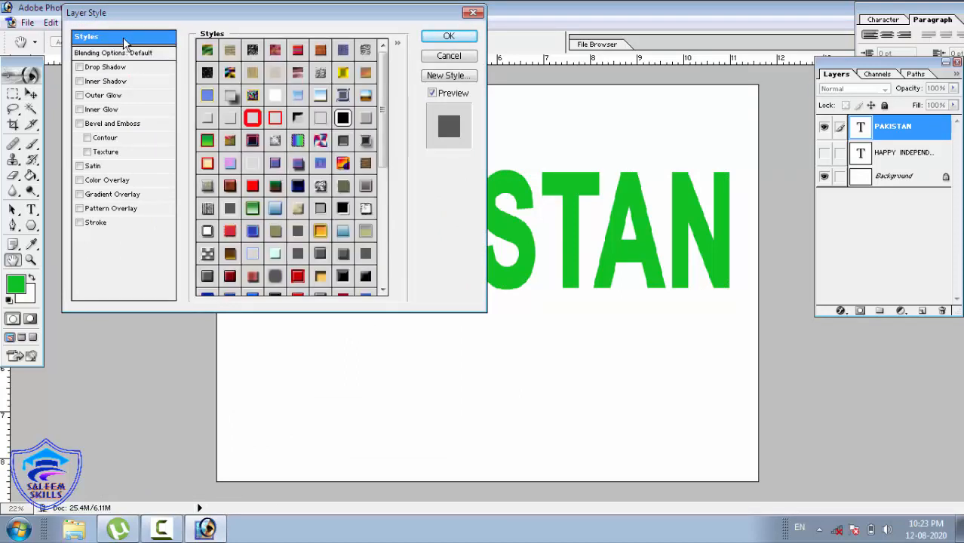
left_click(278, 190)
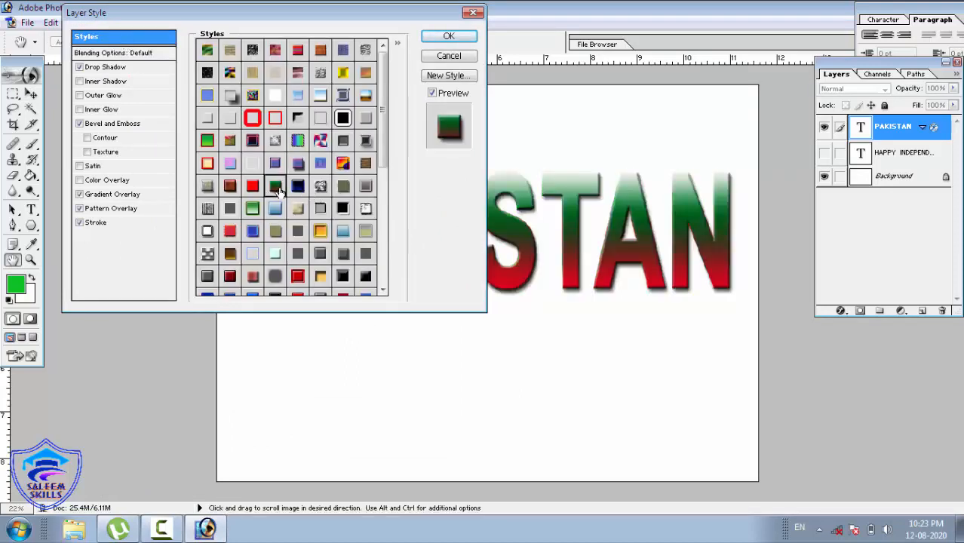
left_click(449, 37)
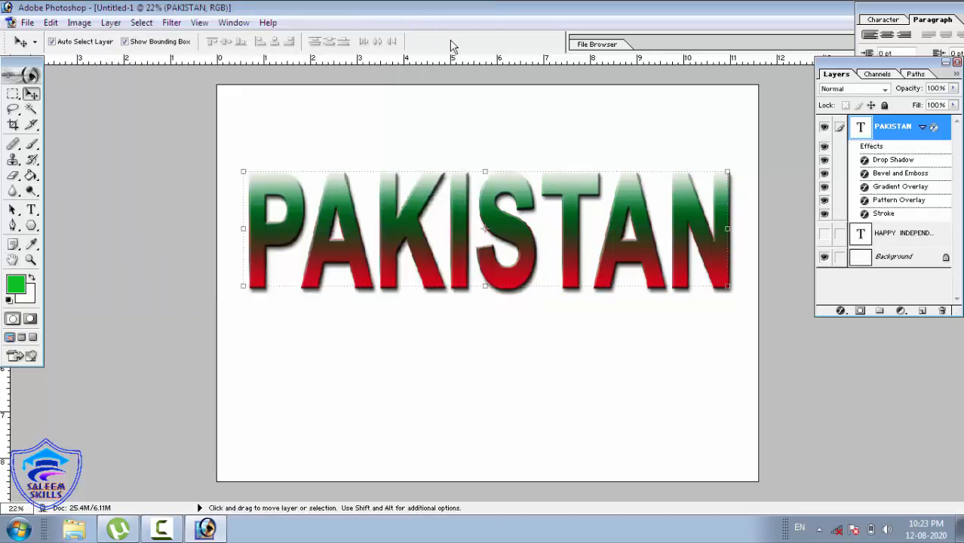
- Try a 200° global light angle, and set the global light to an angle of 133° and an altitude of 0°
left_click(111, 23)
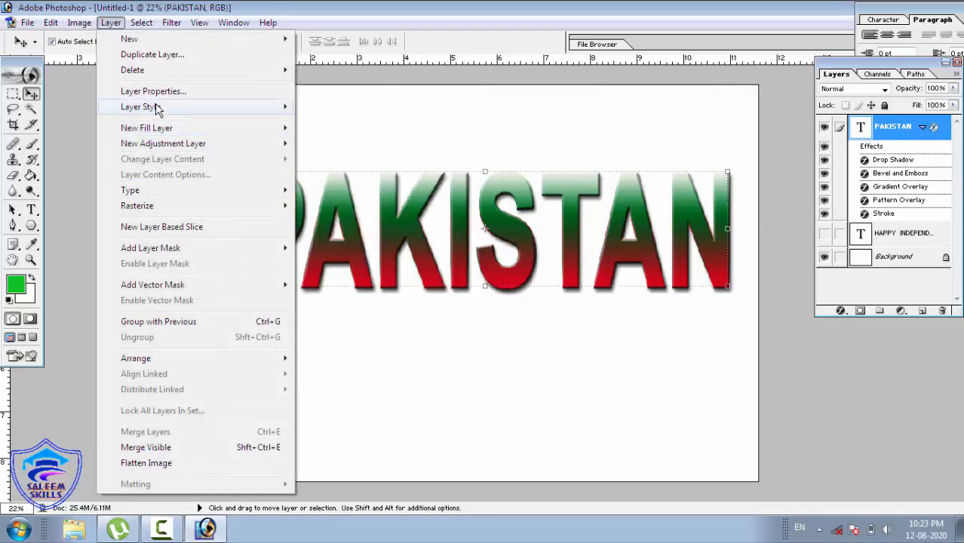
mouse_move(156, 108)
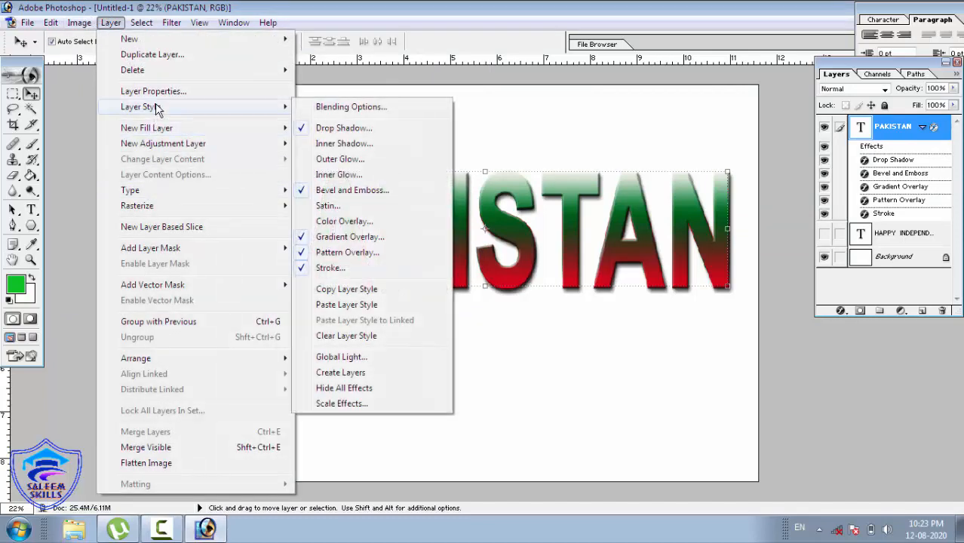
left_click(367, 360)
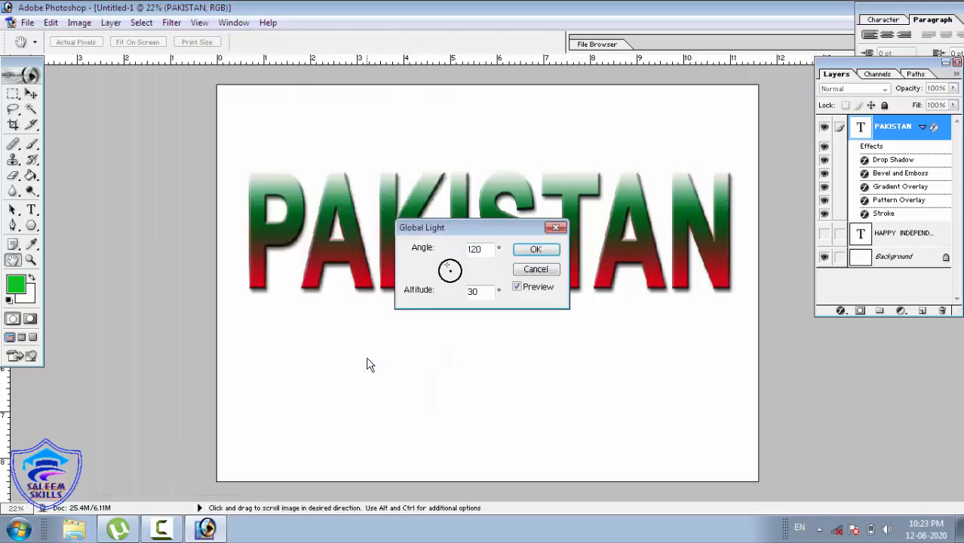
left_click_drag(501, 227, 726, 50)
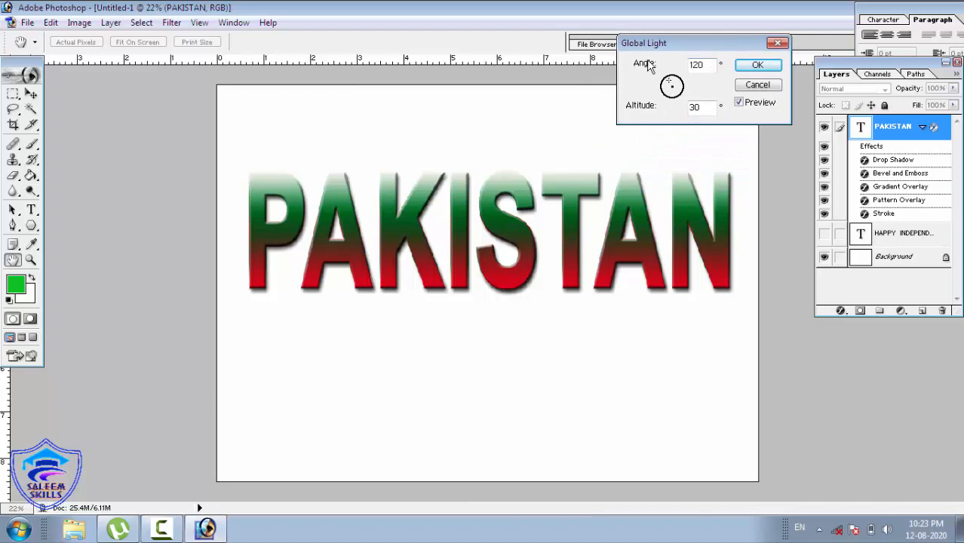
double_click(698, 66)
type("200")
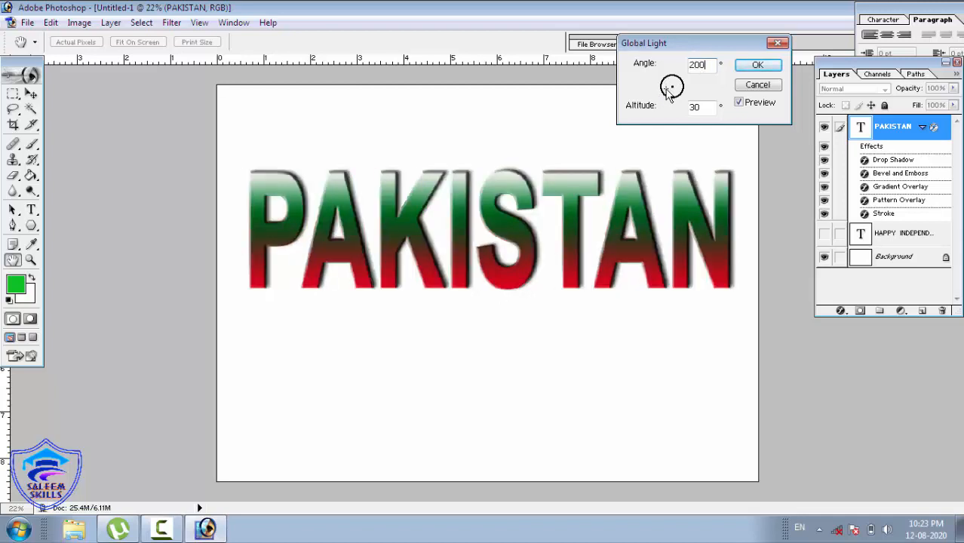
mouse_move(667, 95)
left_mouse_down()
mouse_move(706, 105)
mouse_move(674, 72)
mouse_move(682, 113)
mouse_move(655, 68)
left_mouse_up()
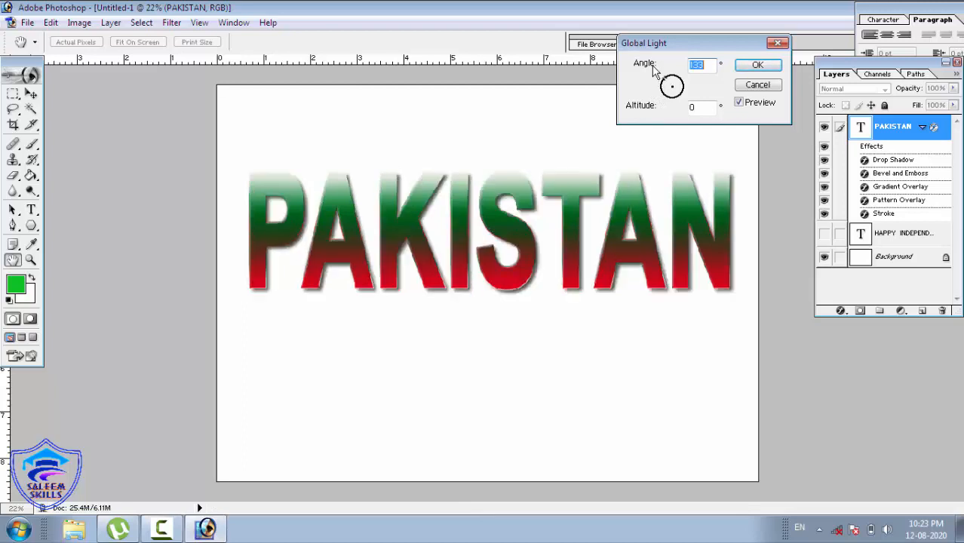
left_click(757, 65)
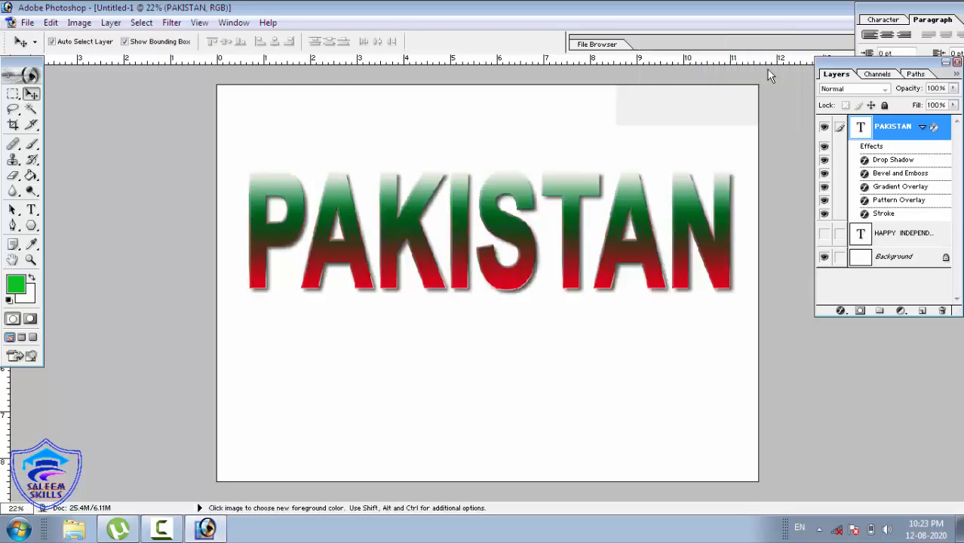
- Apply the multicolored striped preset style with textured bevel and gradient overlay to the PAKISTAN layer
left_click(31, 260)
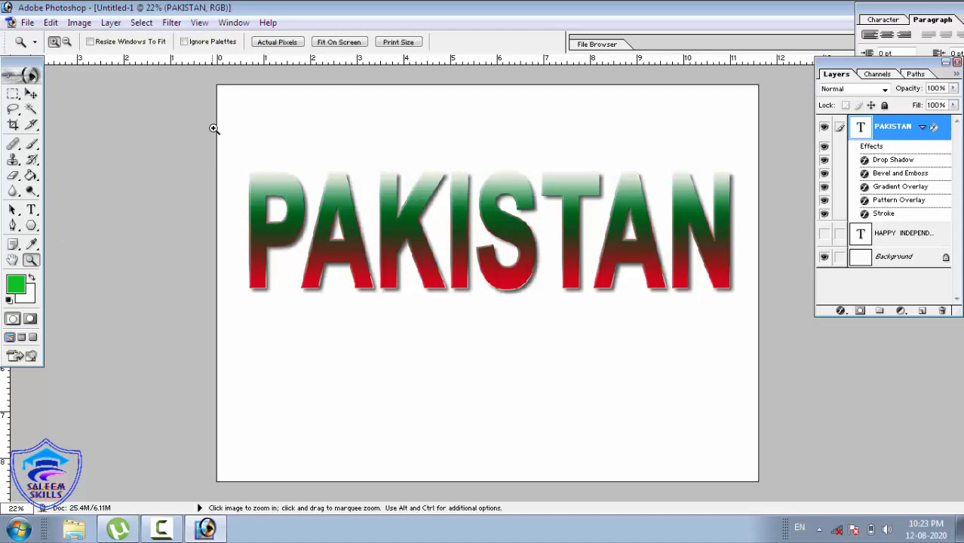
left_click_drag(218, 125, 501, 311)
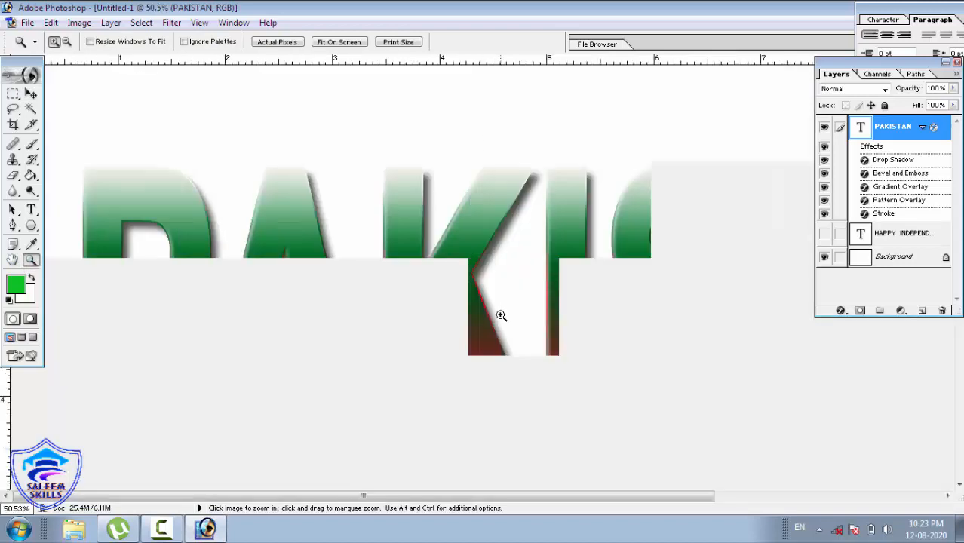
left_click(143, 23)
mouse_move(111, 23)
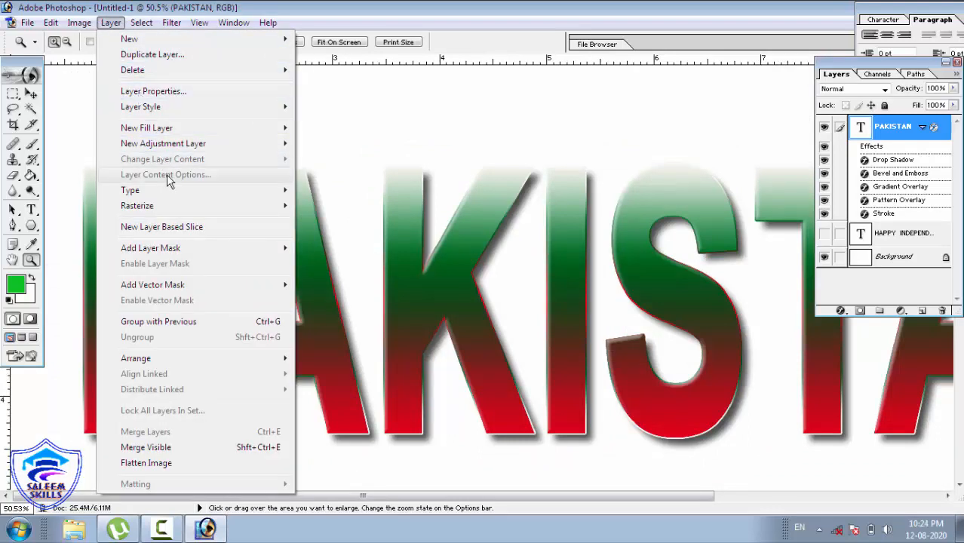
mouse_move(169, 108)
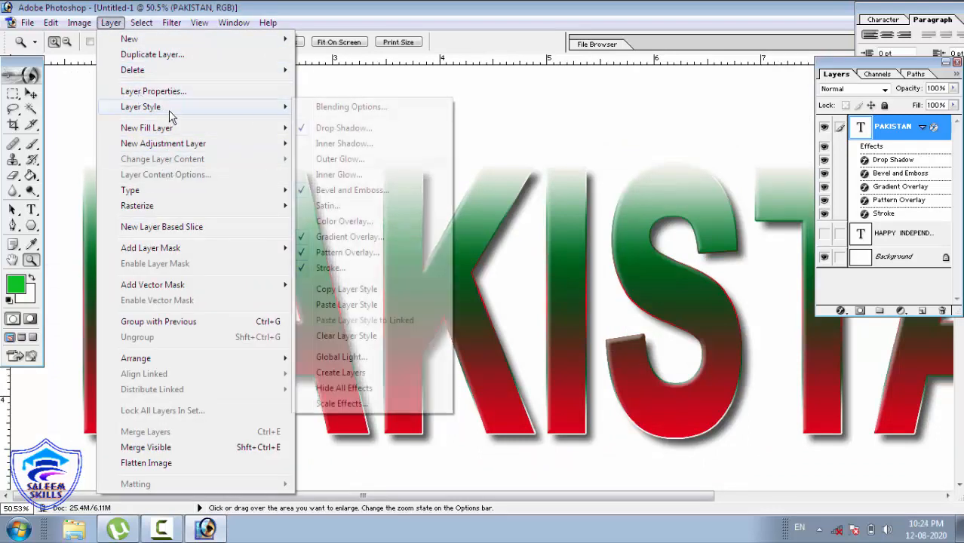
left_click(381, 108)
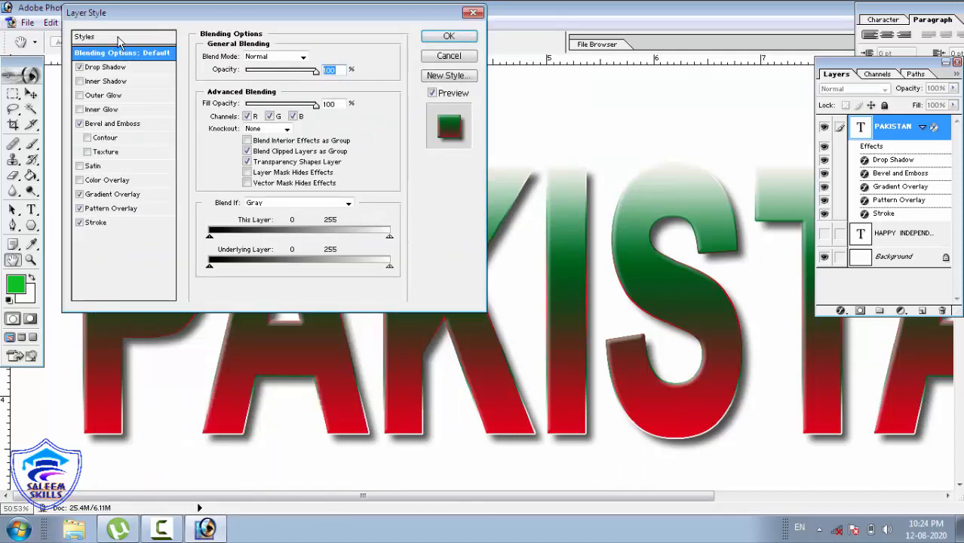
left_click(115, 38)
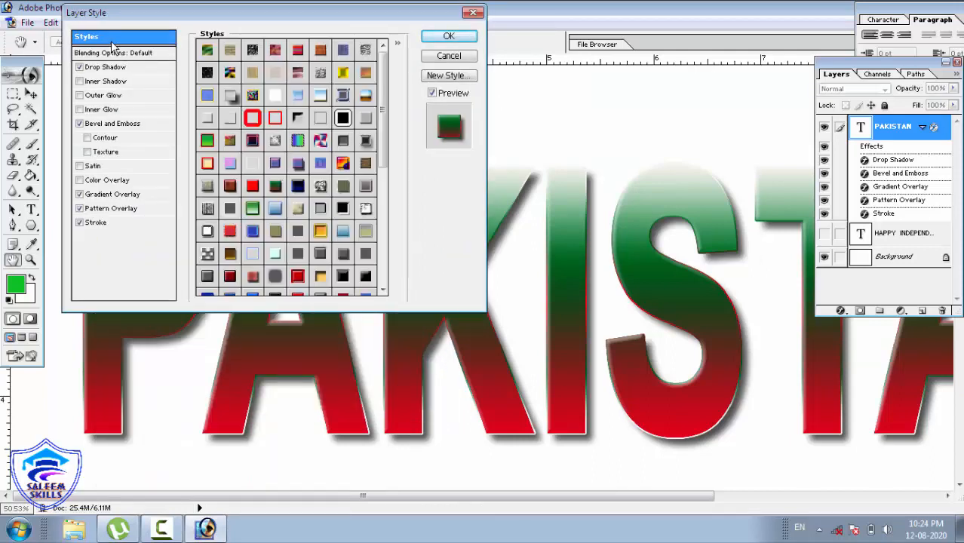
left_click(298, 50)
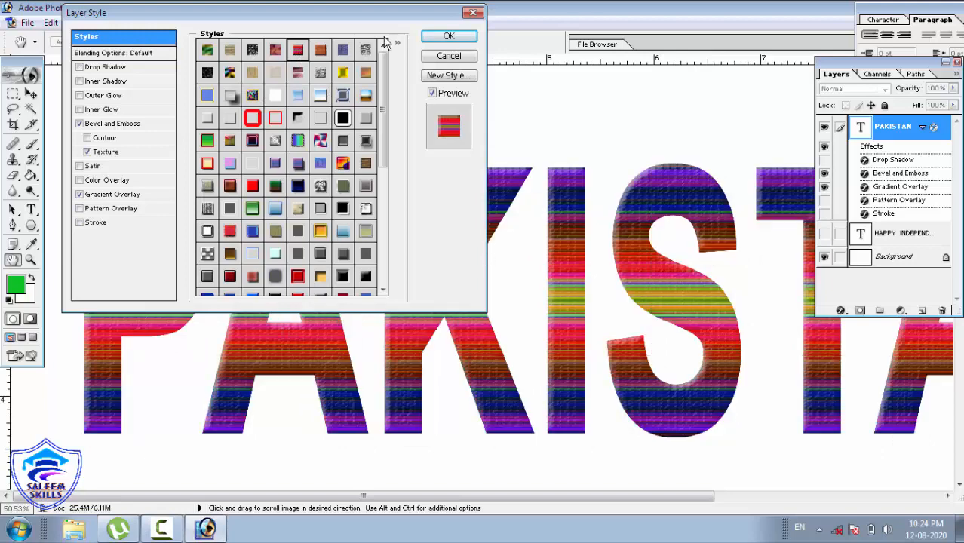
left_click(449, 36)
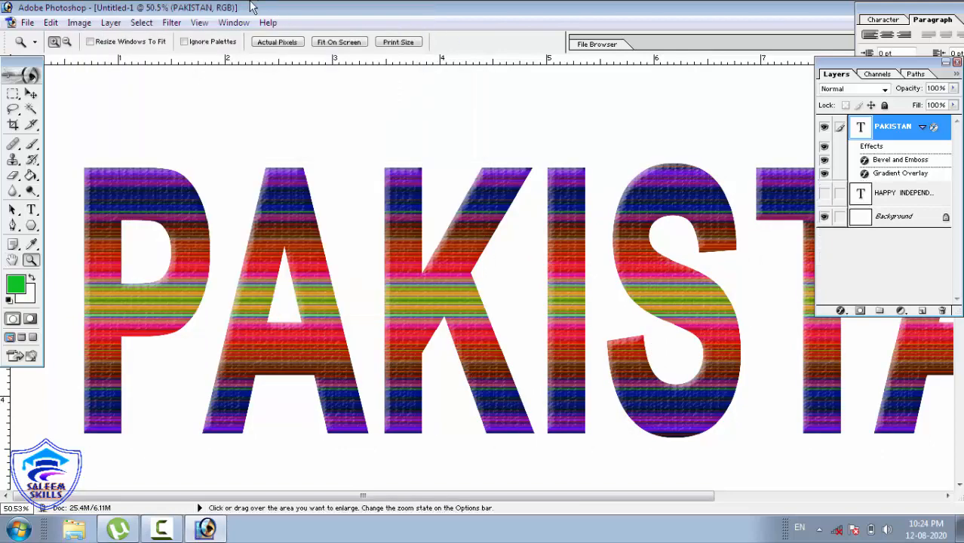
- Try several global light directions on the PAKISTAN text and set the global light to an angle of -74° and an altitude of 6°
left_click(113, 22)
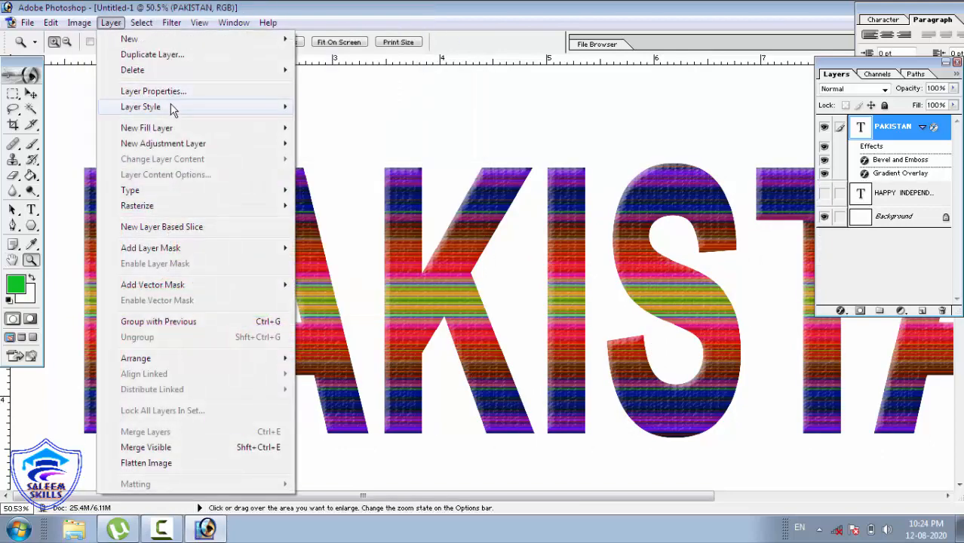
mouse_move(141, 107)
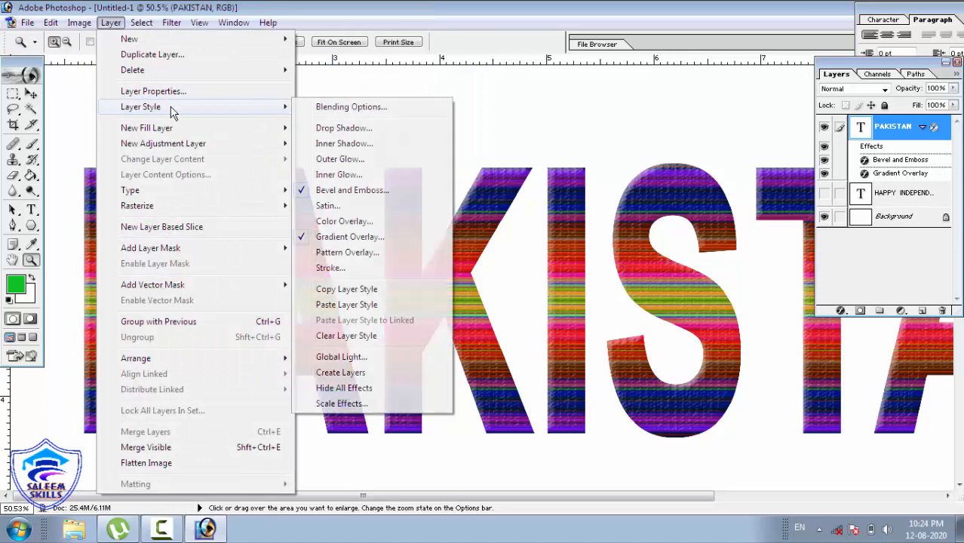
left_click(384, 361)
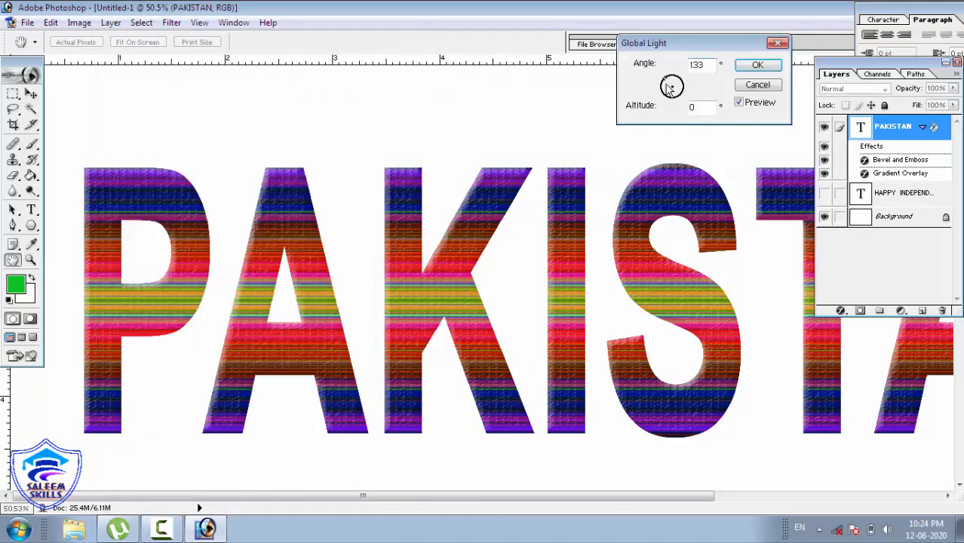
left_click_drag(676, 85, 683, 88)
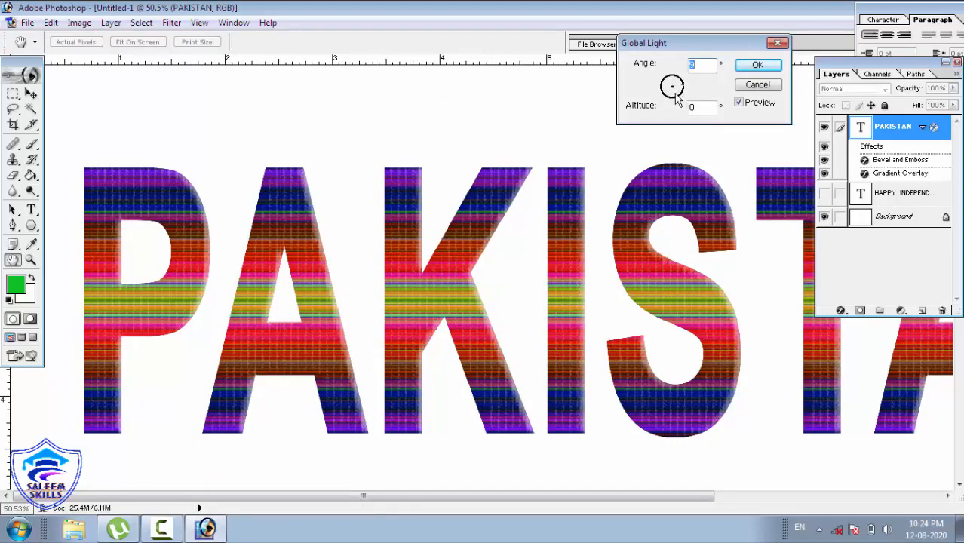
left_click(680, 97)
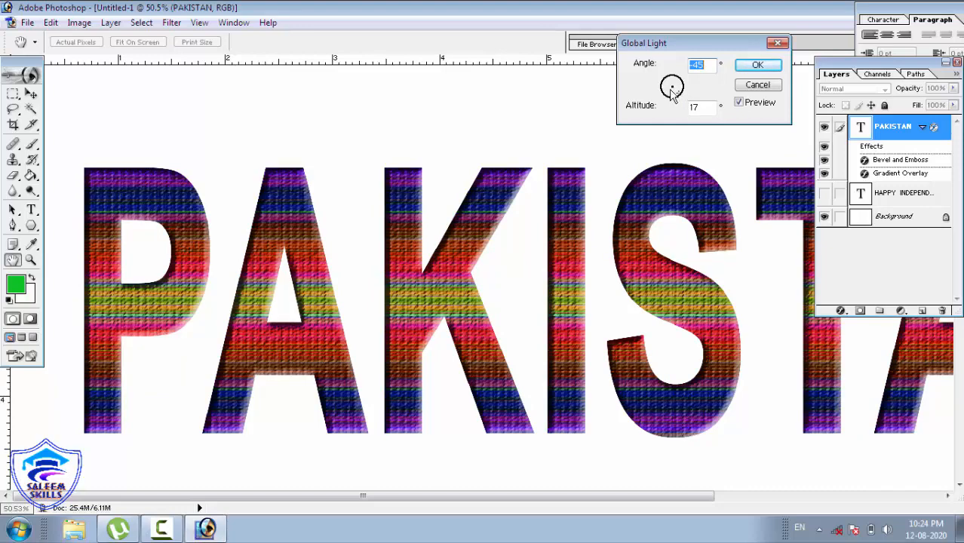
left_click(666, 98)
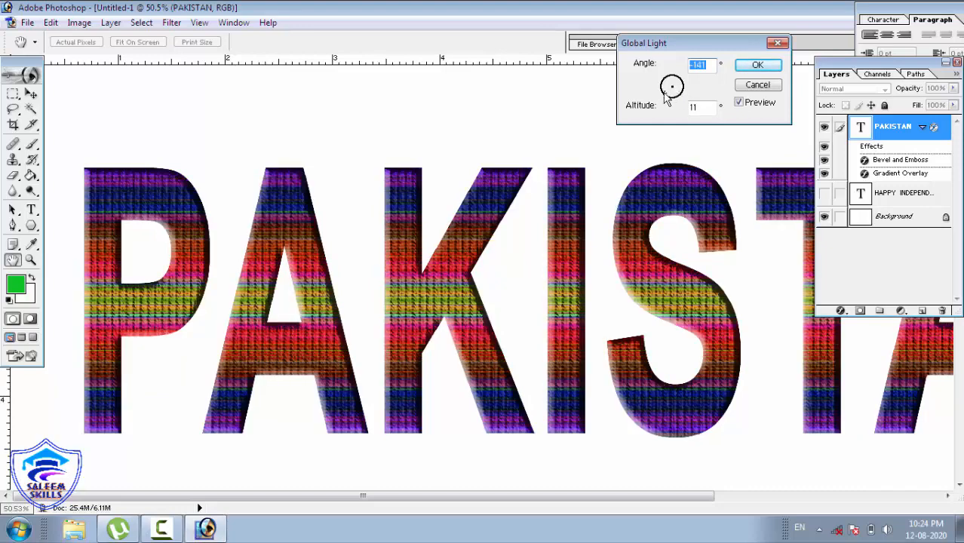
left_click(663, 87)
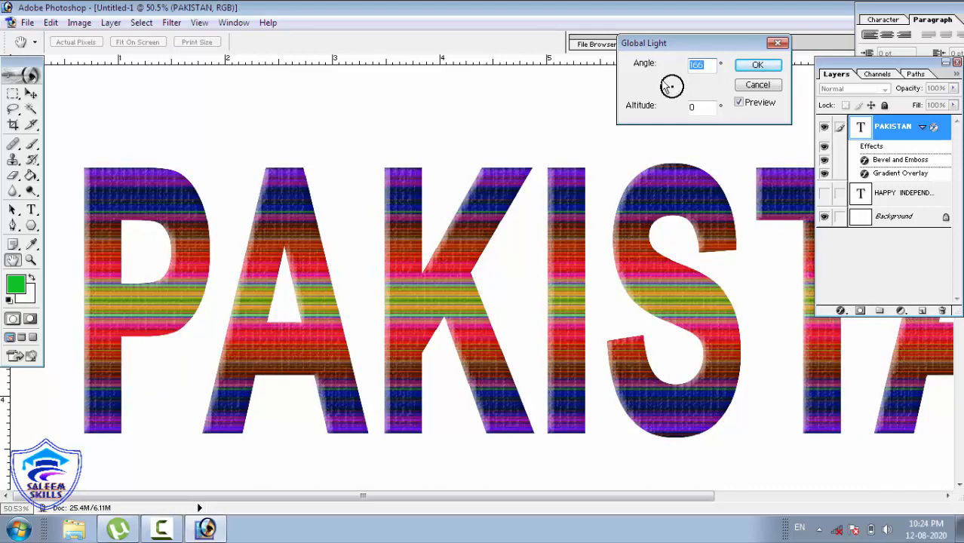
left_click(678, 81)
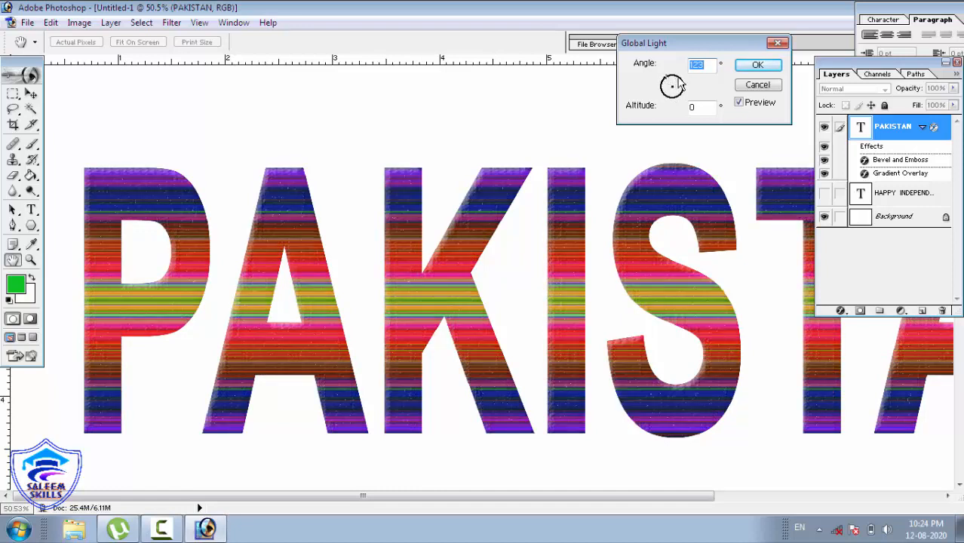
left_click(683, 87)
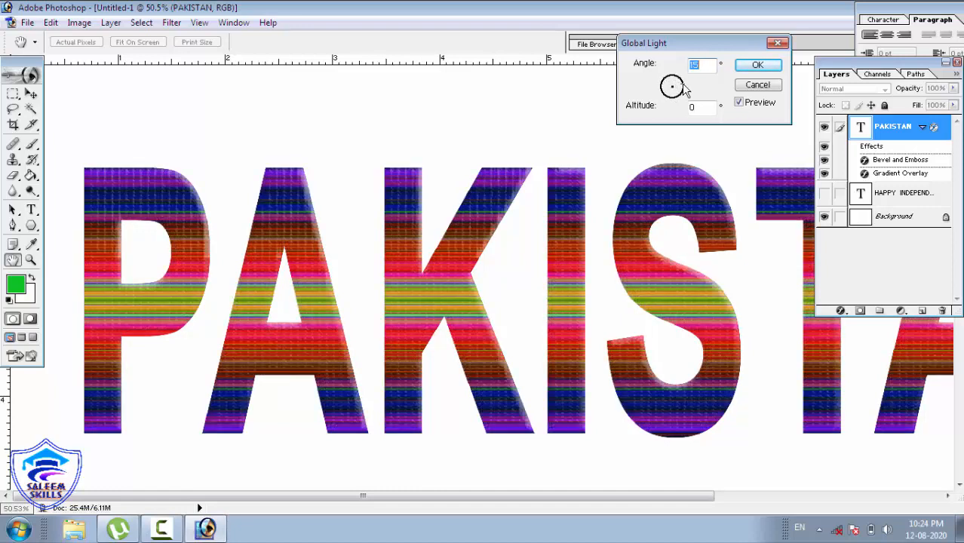
left_click(684, 92)
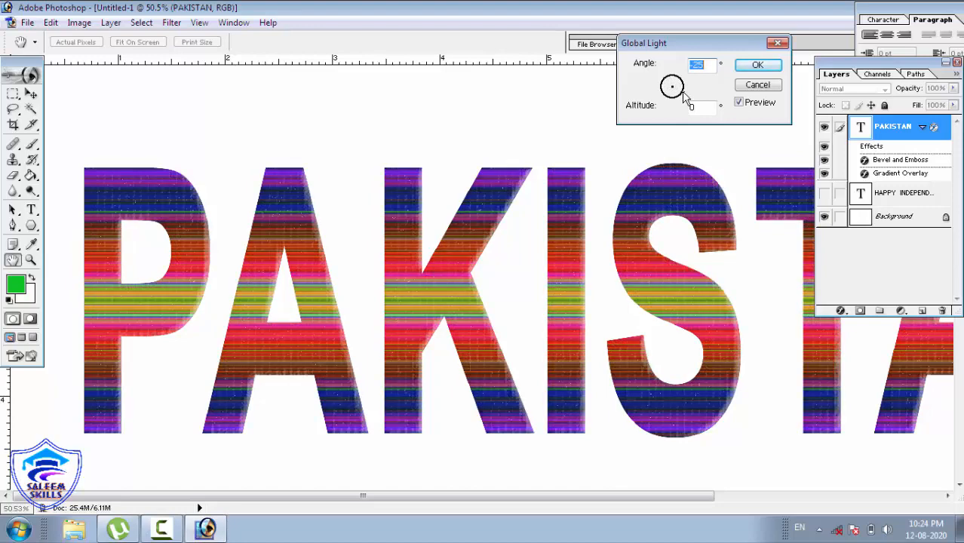
left_click(678, 104)
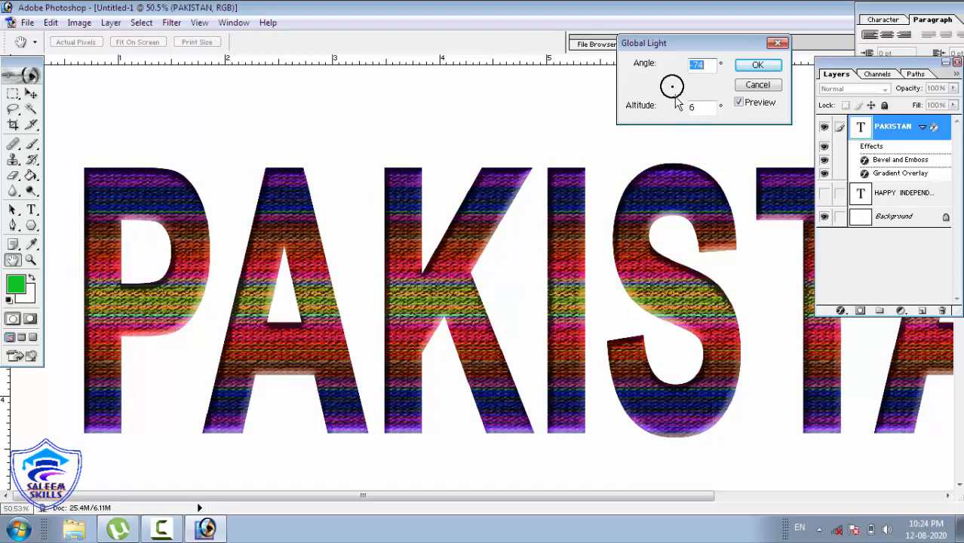
right_click(386, 291)
left_click(410, 301)
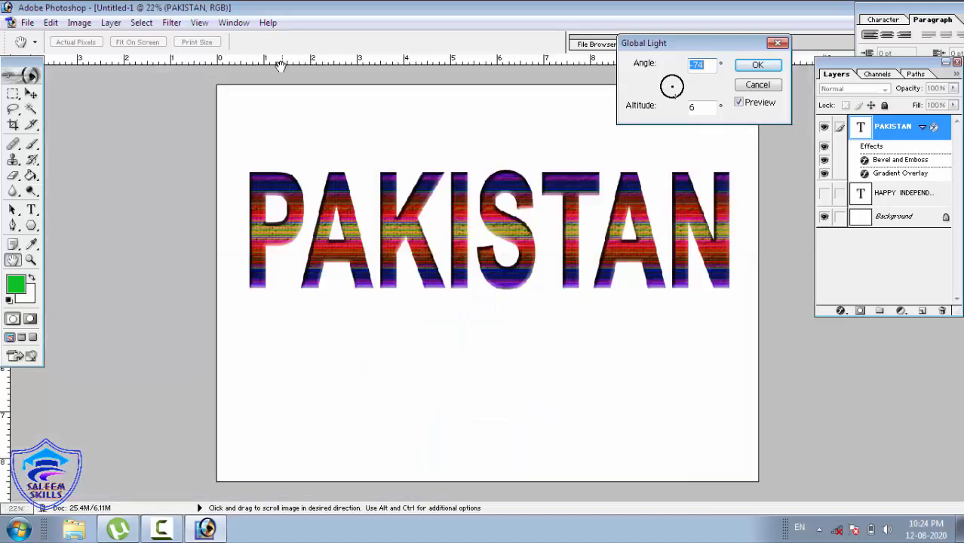
left_click(753, 66)
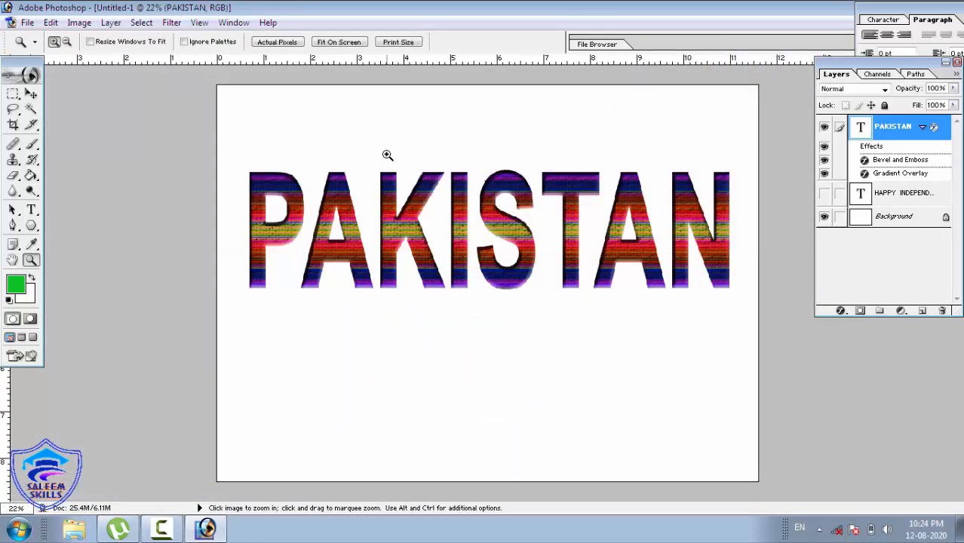
- Convert the PAKISTAN layer's bevel and gradient overlay effects into separate layers with Create Layers
left_click(111, 23)
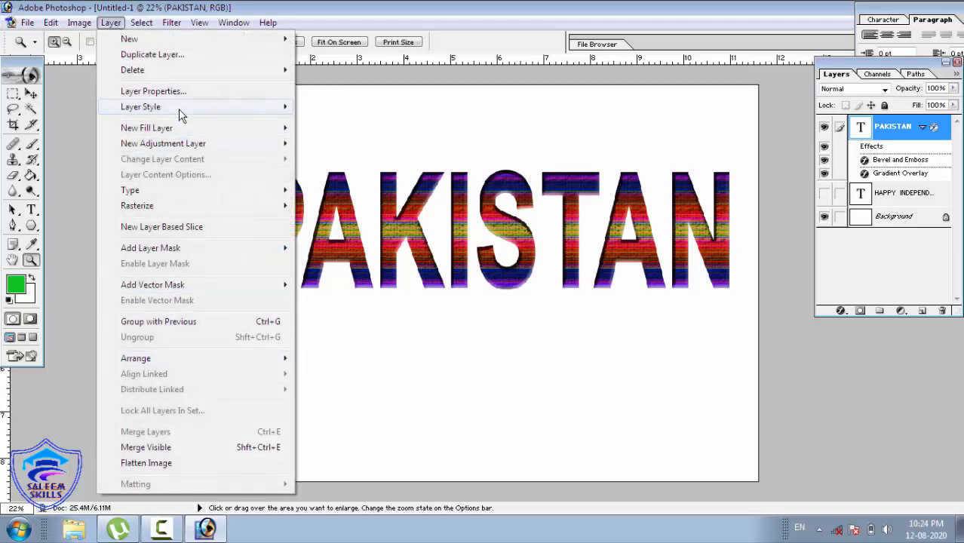
mouse_move(179, 108)
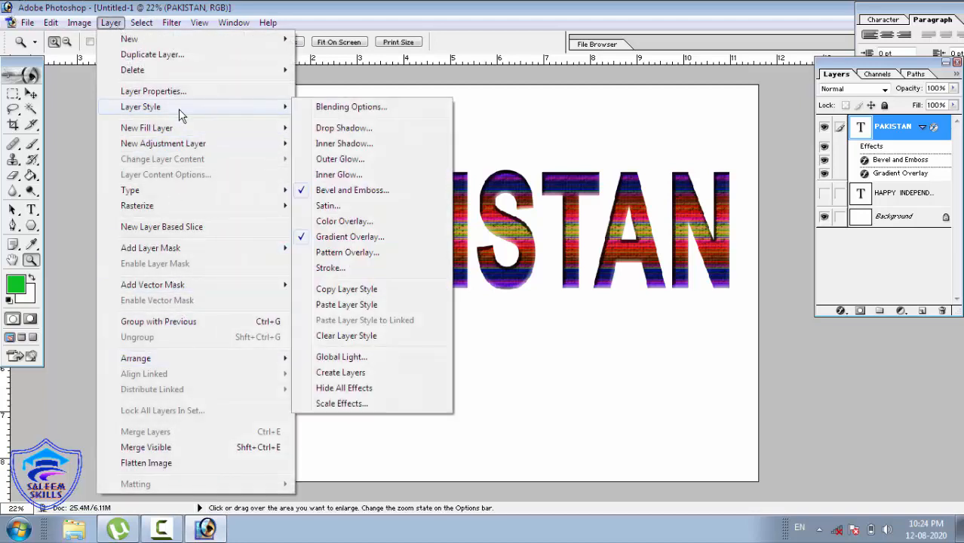
left_click(365, 374)
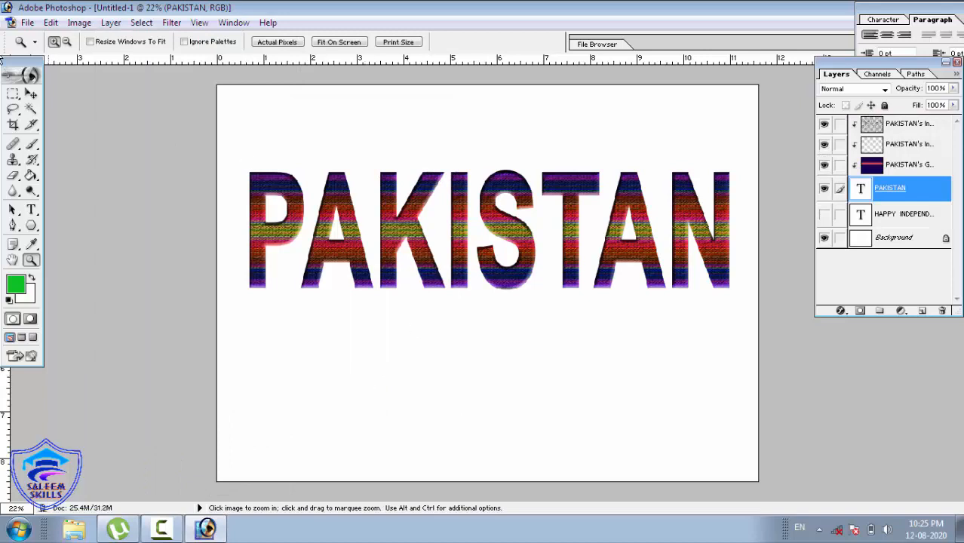
- Move the separated gradient fill layer, and shift the inner bevel shadows layer down to the lower half of the page
left_click(31, 94)
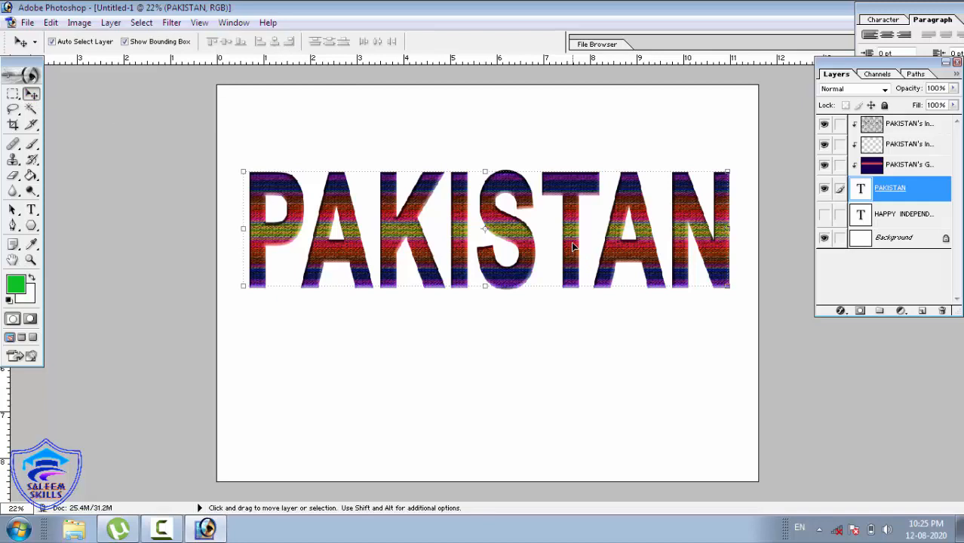
left_click(338, 195)
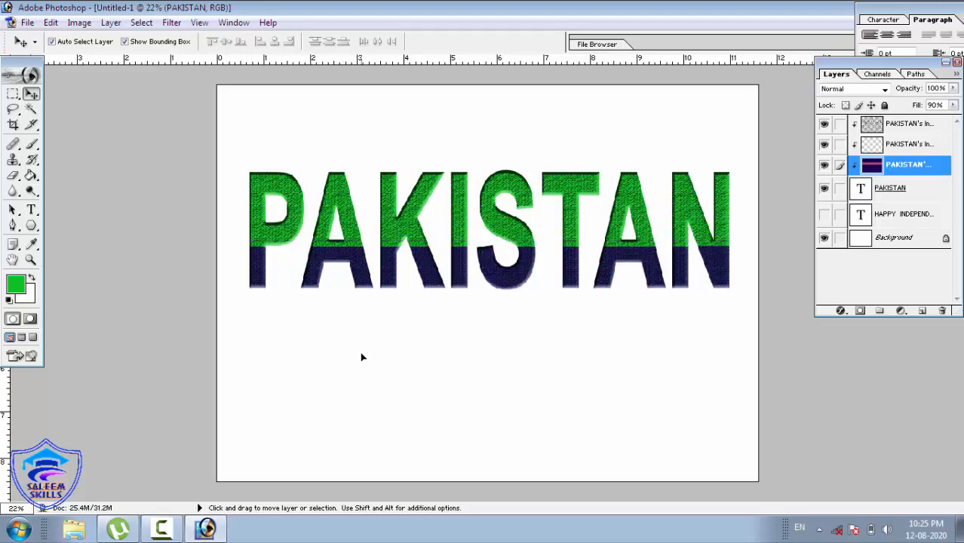
left_click(341, 175)
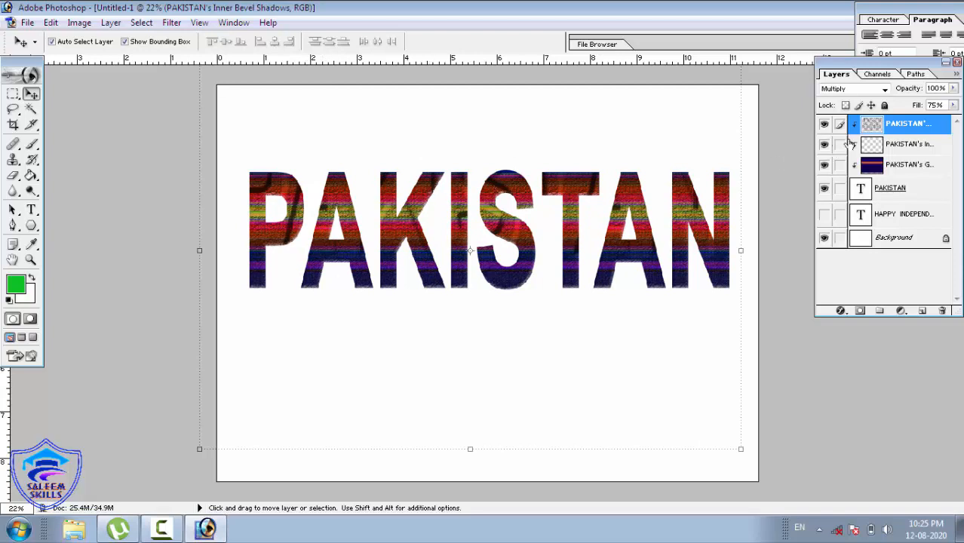
left_click(901, 170)
left_click_drag(679, 204, 657, 400)
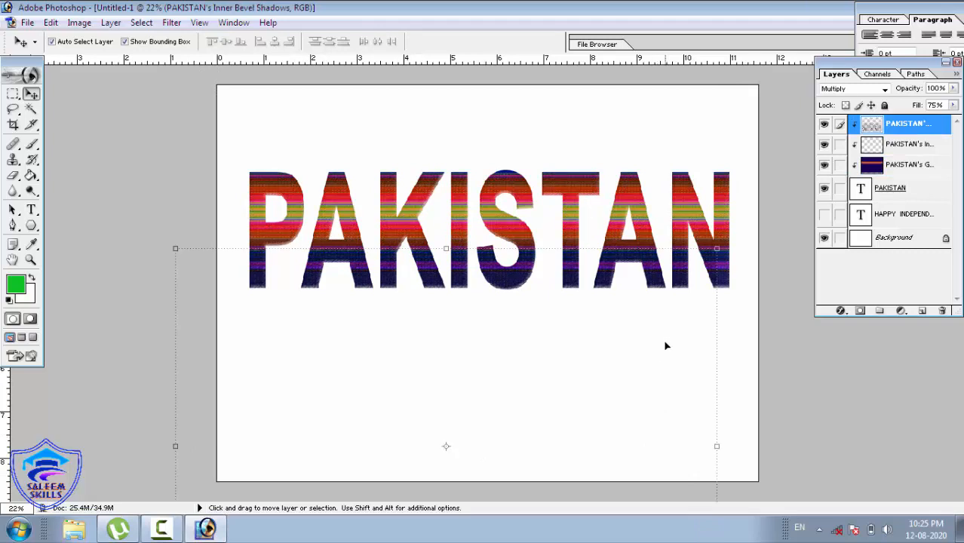
- Move the inner bevel highlights layer up above the text and reposition the gradient fill layer so its stripes cover the letters
left_click(909, 145)
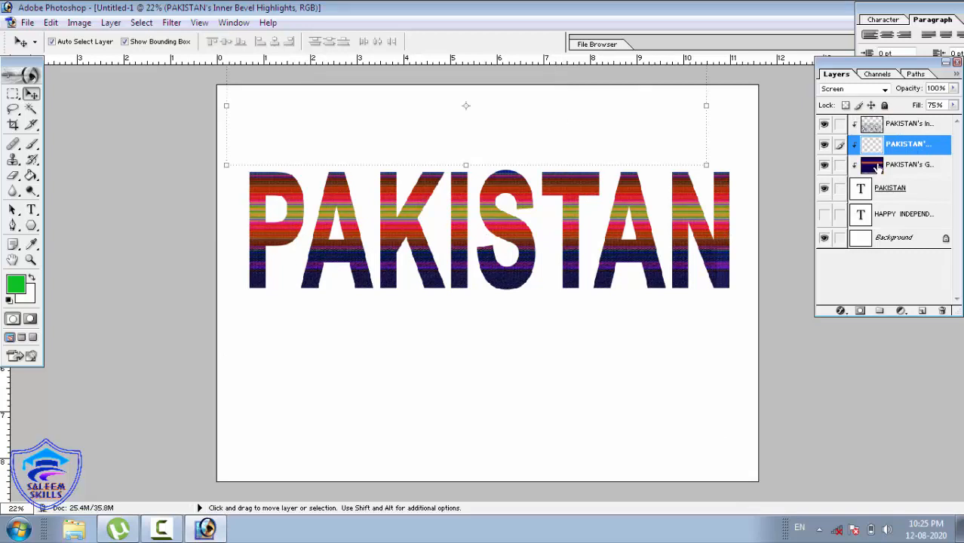
left_click(878, 167)
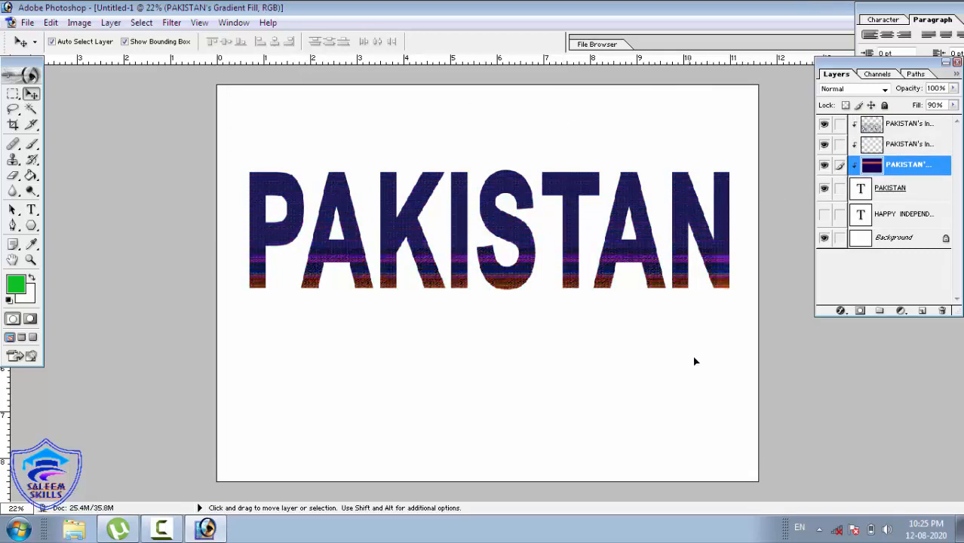
left_click_drag(698, 409, 727, 470)
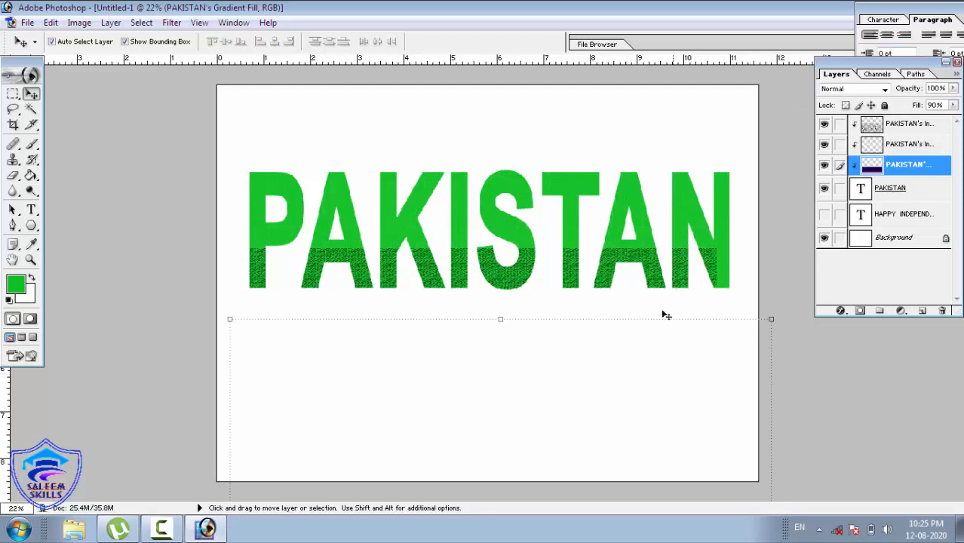
left_click(627, 371)
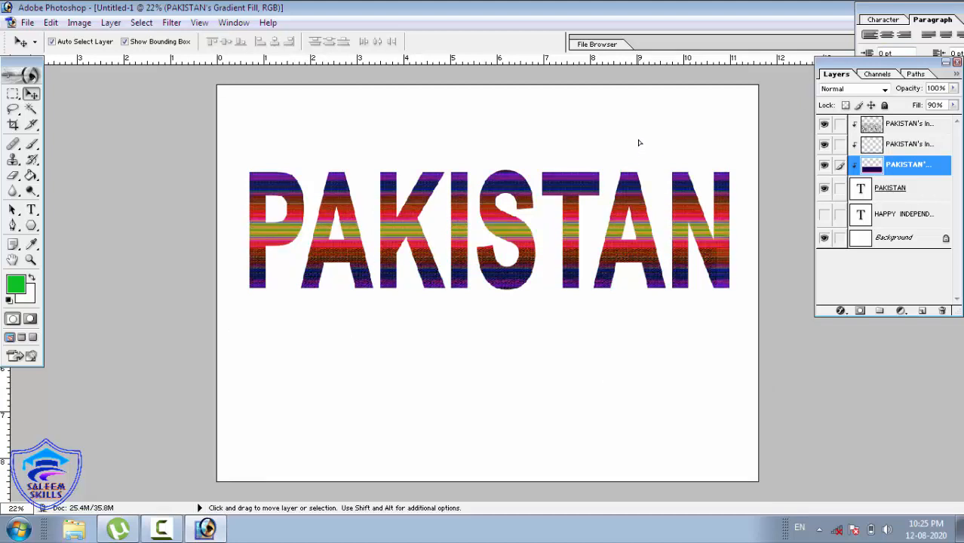
left_click(111, 23)
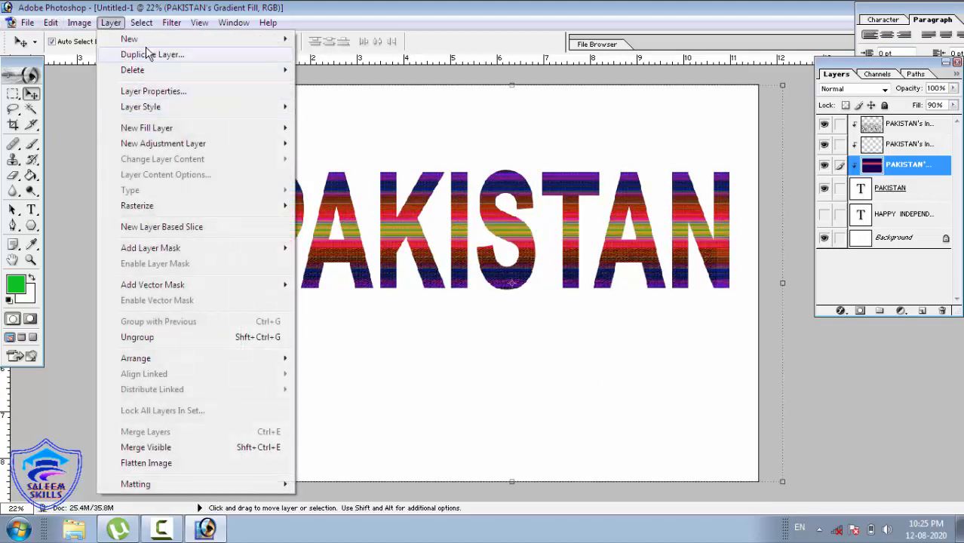
mouse_move(179, 111)
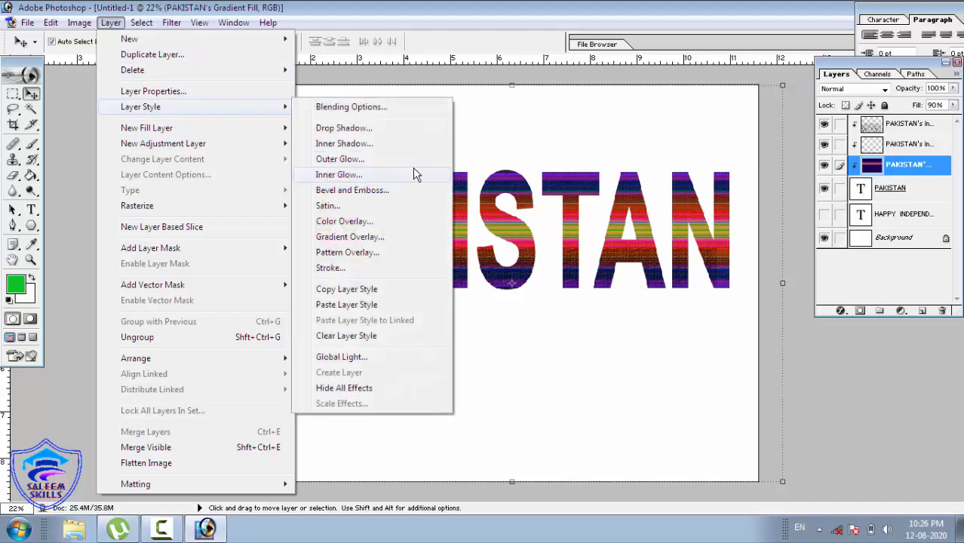
left_click(649, 129)
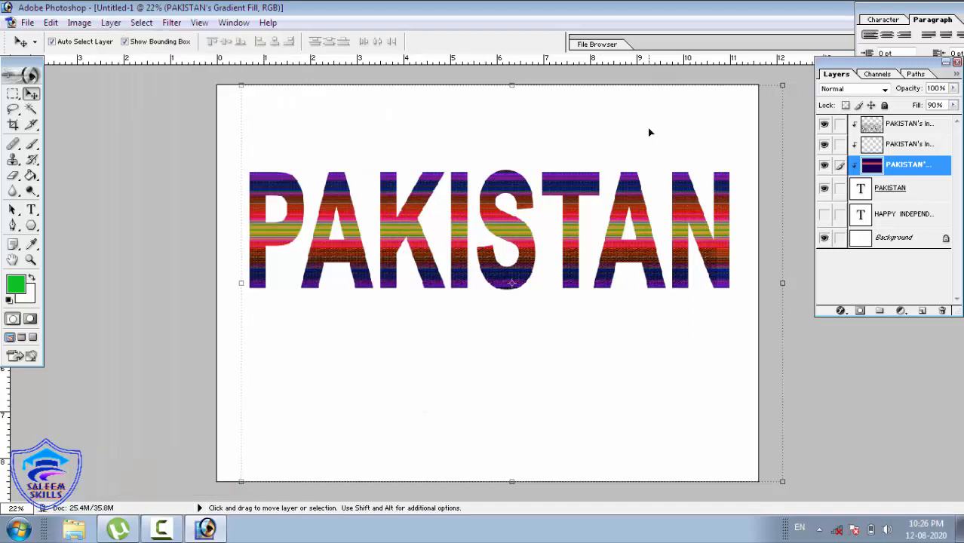
- Undo the layer moves and the conversion of the PAKISTAN effects into separate layers
key("ctrl+alt+z")
key("ctrl+alt+z")
key("ctrl+alt+z")
key("ctrl+alt+z")
key("ctrl+alt+z")
key("ctrl+alt+z")
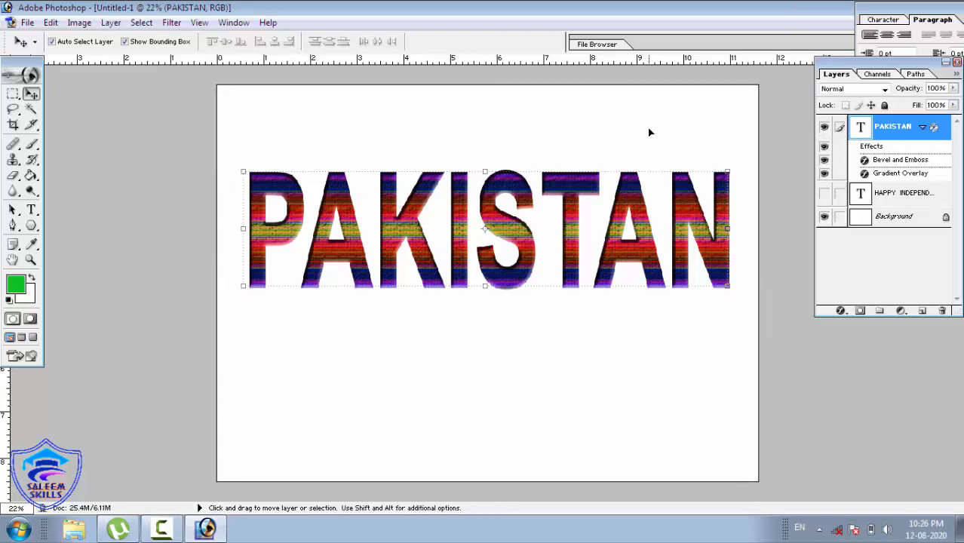
- Preview several preset styles on the PAKISTAN text layer and apply the Abstract Fire style
left_click(110, 22)
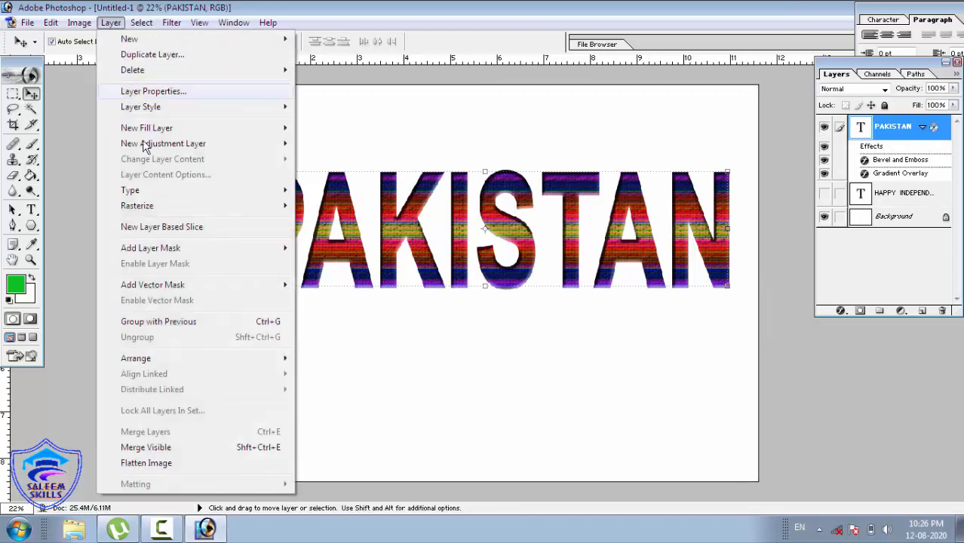
mouse_move(151, 111)
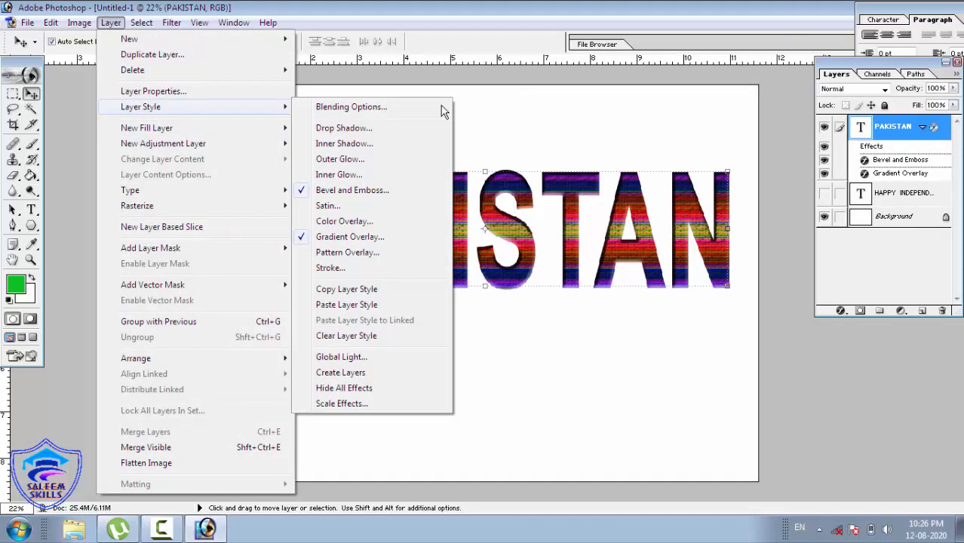
left_click(422, 107)
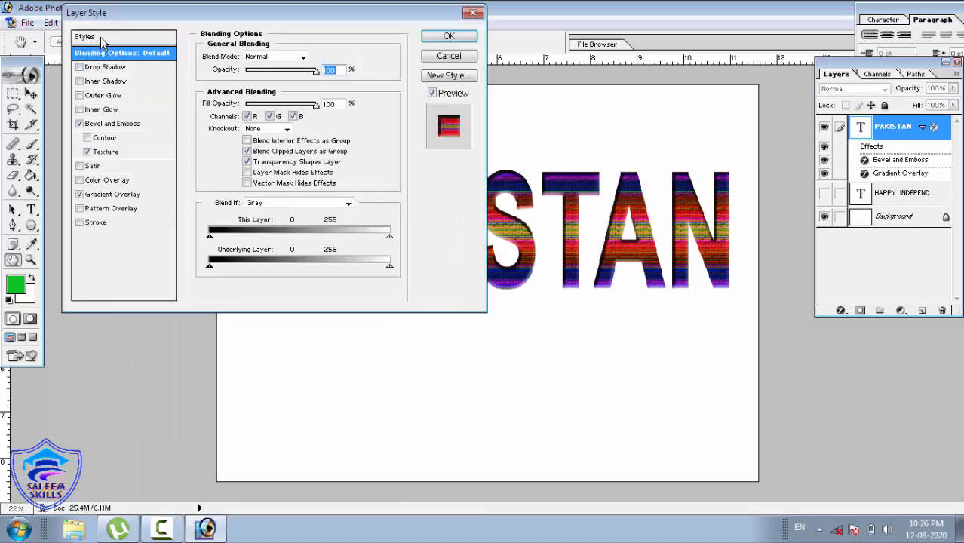
left_click(102, 38)
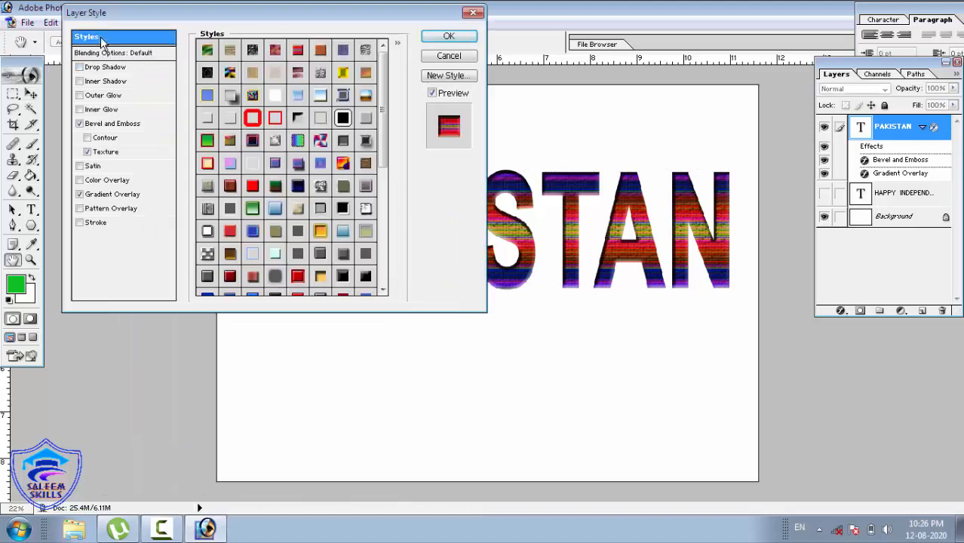
left_click(230, 72)
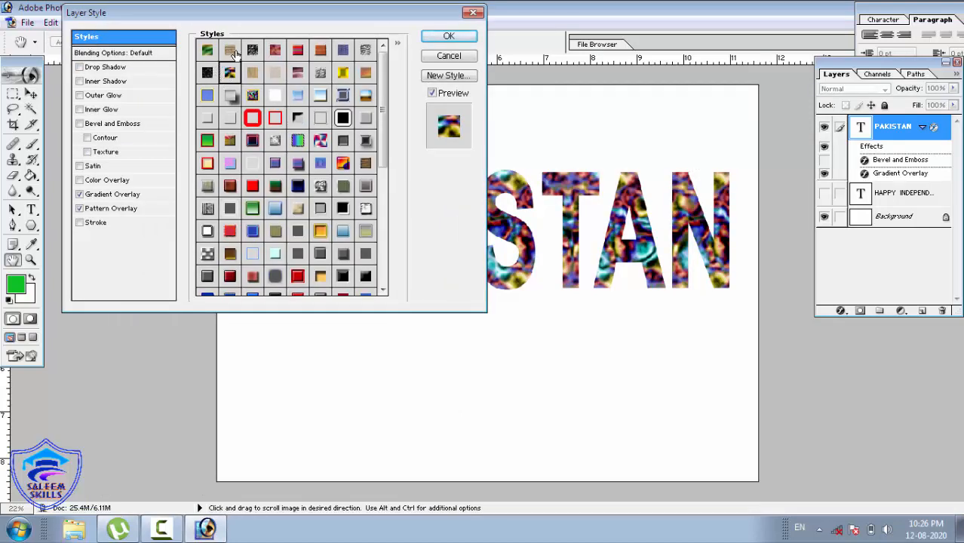
left_click(230, 50)
left_click(255, 50)
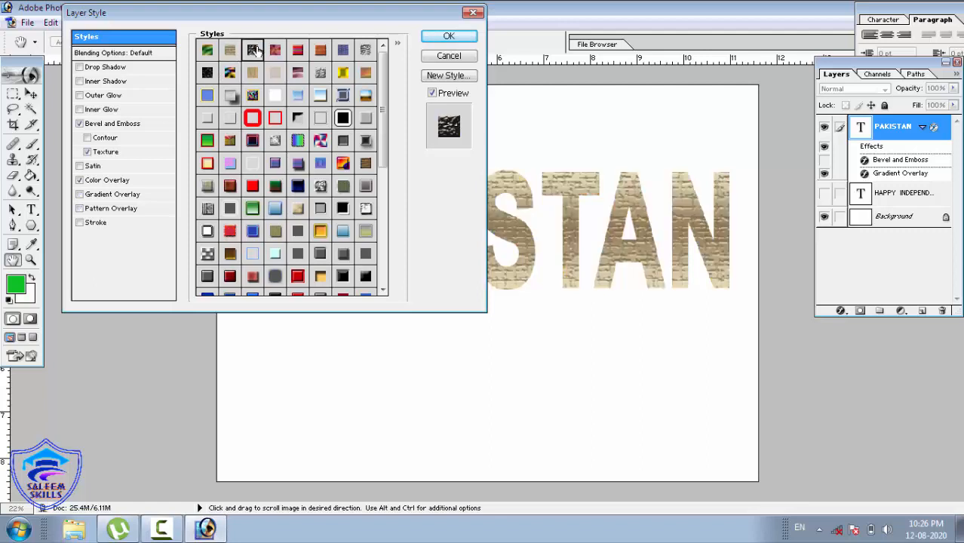
left_click(206, 50)
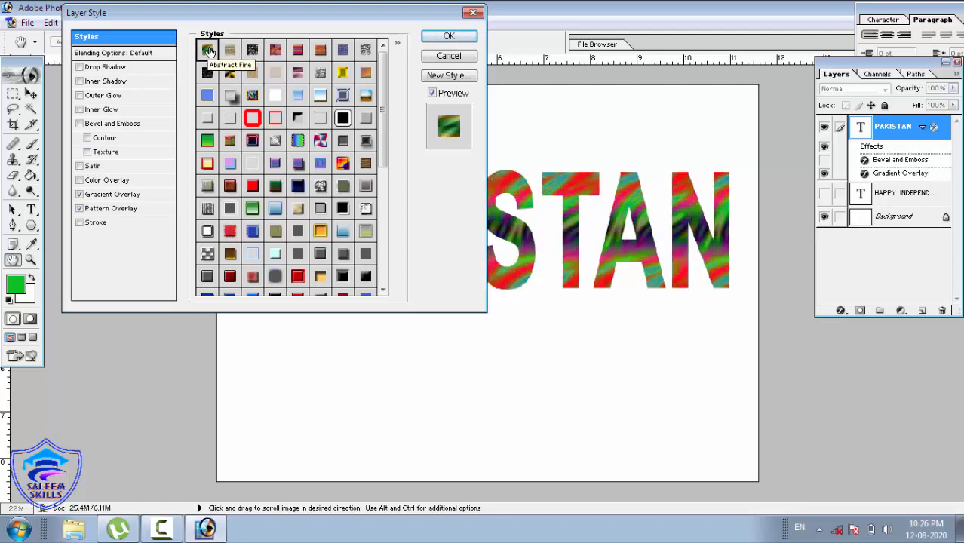
left_click(468, 41)
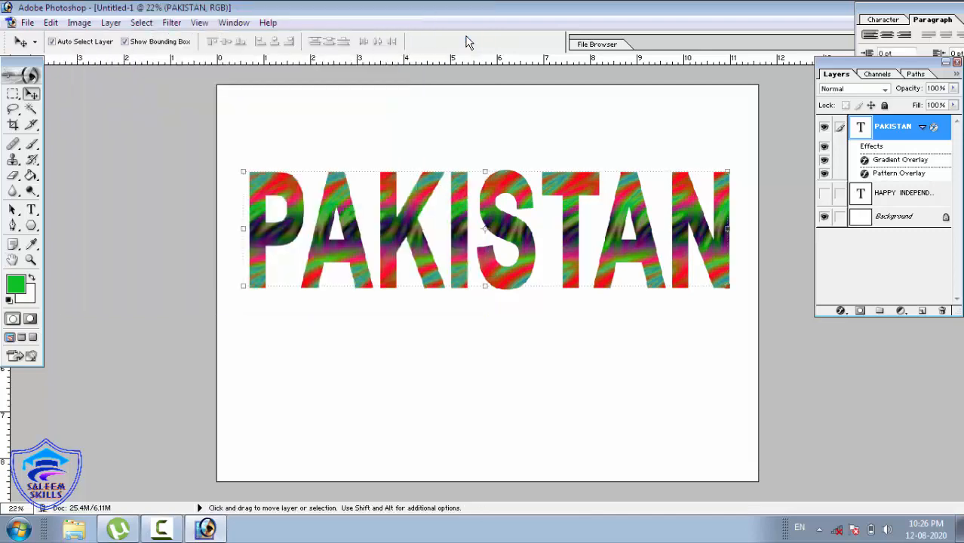
- Convert the PAKISTAN layer's gradient and pattern overlay effects into separate layers with Create Layers, and select each resulting layer in turn
left_click(111, 23)
mouse_move(175, 107)
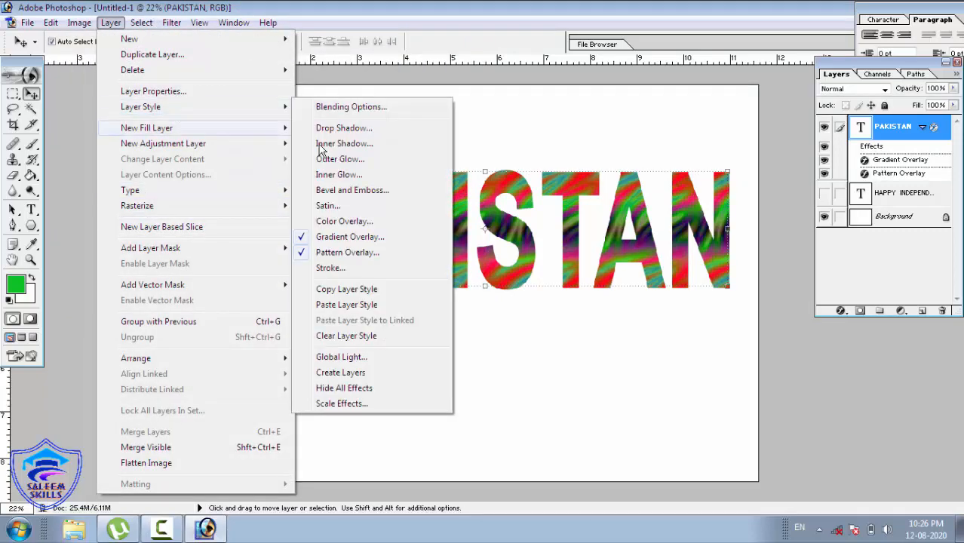
left_click(341, 372)
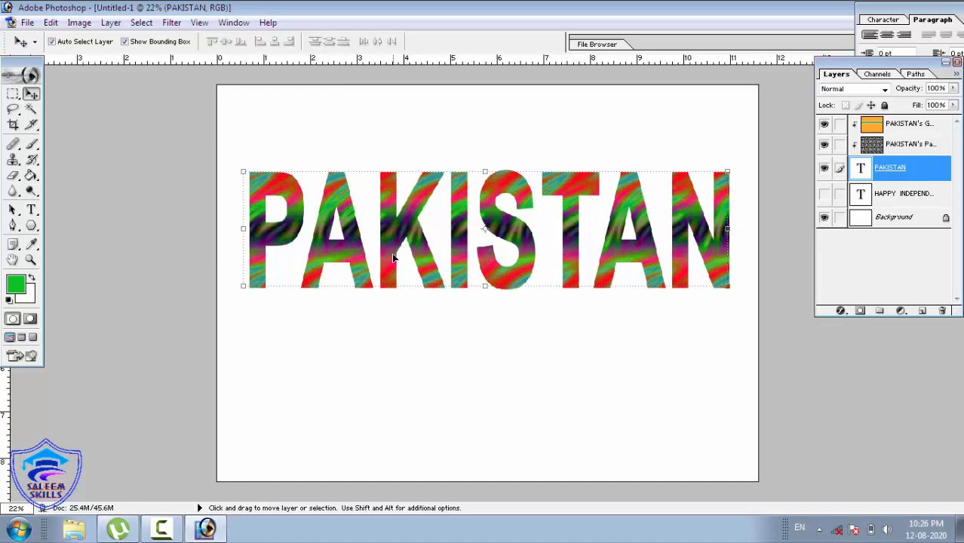
left_click_drag(380, 242, 421, 508)
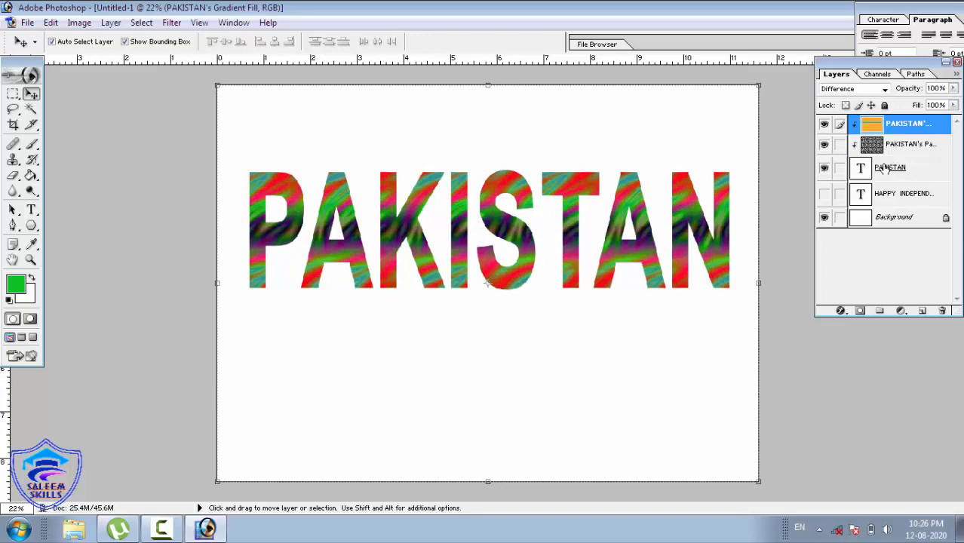
left_click(902, 145)
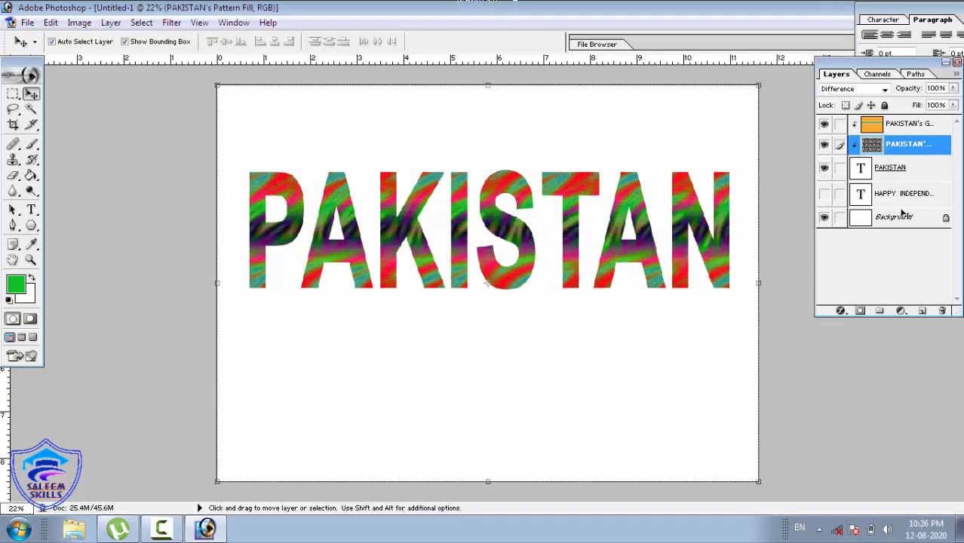
left_click(887, 170)
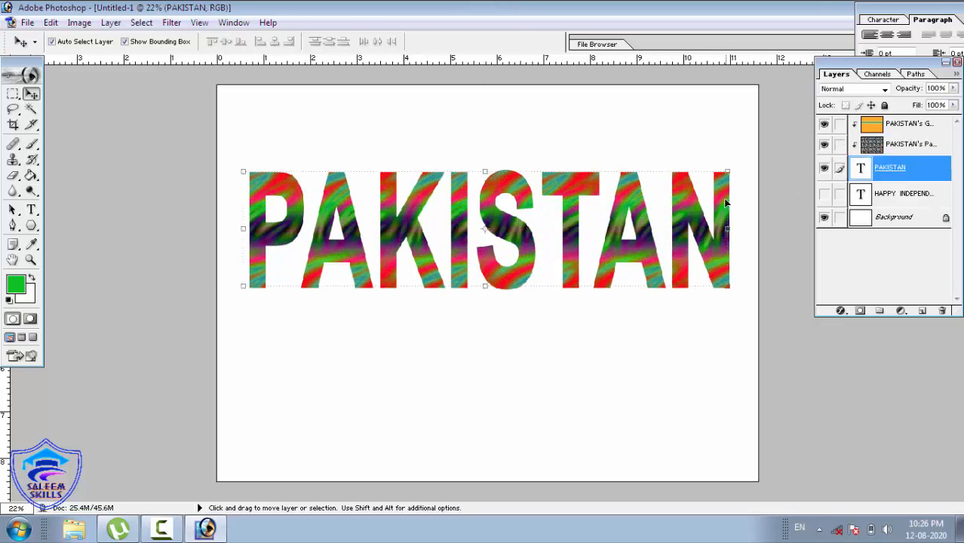
- Move the separated gradient fill and pattern fill layers down to the lower half of the page, clear of the PAKISTAN letters
left_click(696, 264)
left_click_drag(664, 393, 624, 436)
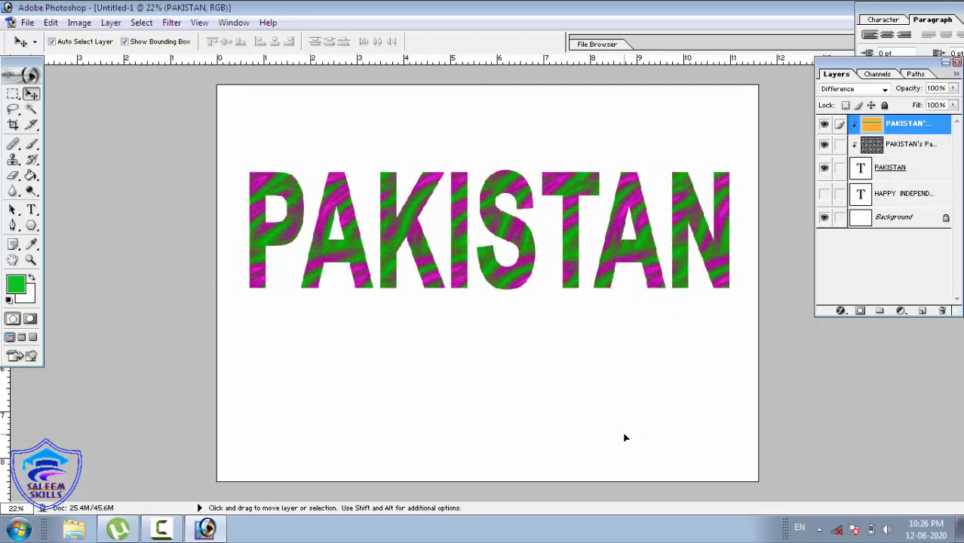
left_click(895, 169)
left_click_drag(674, 272, 638, 473)
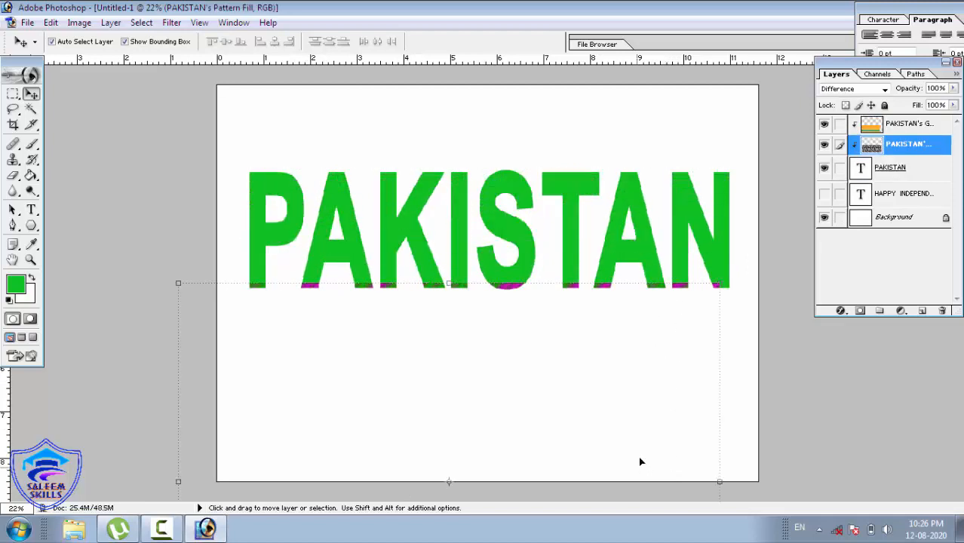
left_click_drag(632, 398, 599, 455)
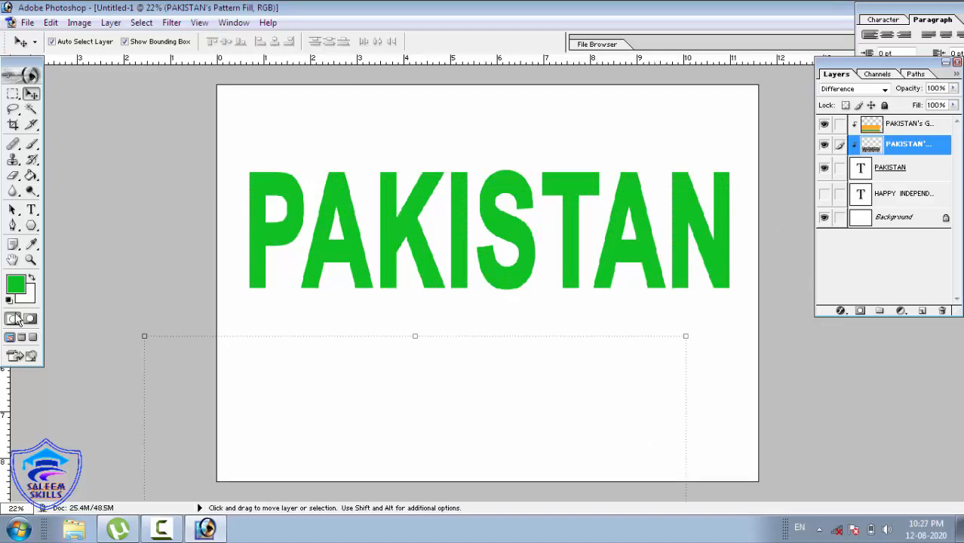
- Try filling the pattern fill layer with the green foreground color, and undo the fill
key("alt")
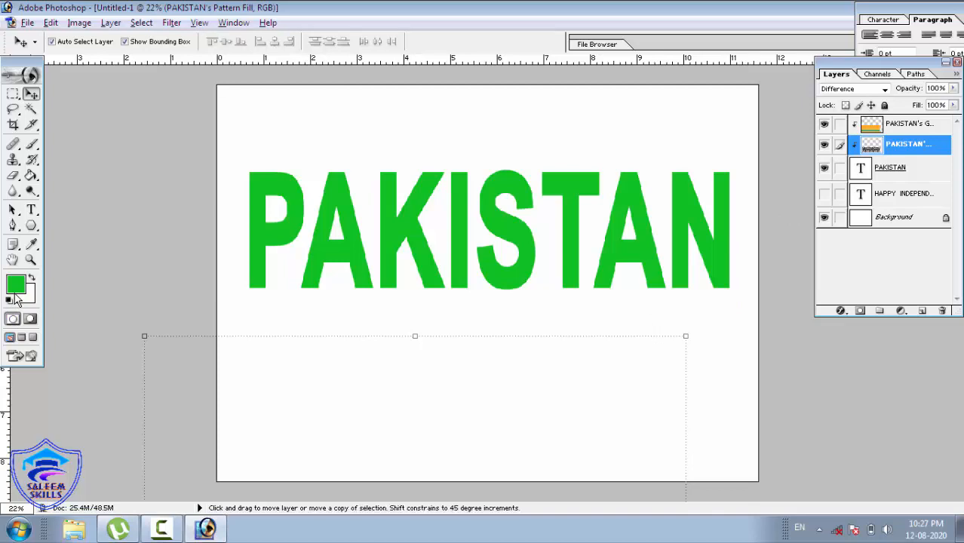
key("alt+BackSpace")
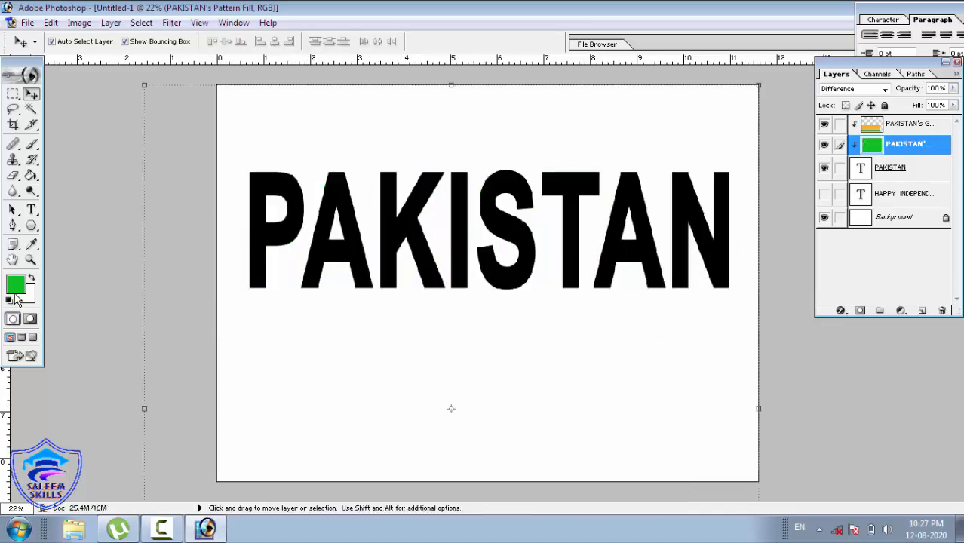
key("ctrl+z")
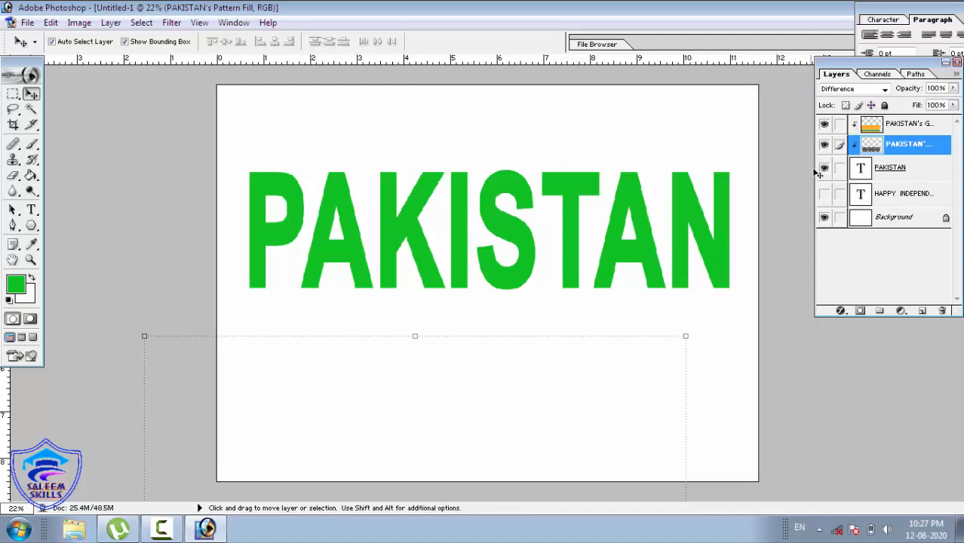
- Delete the pattern fill layer and the PAKISTAN text layer
left_click(942, 311)
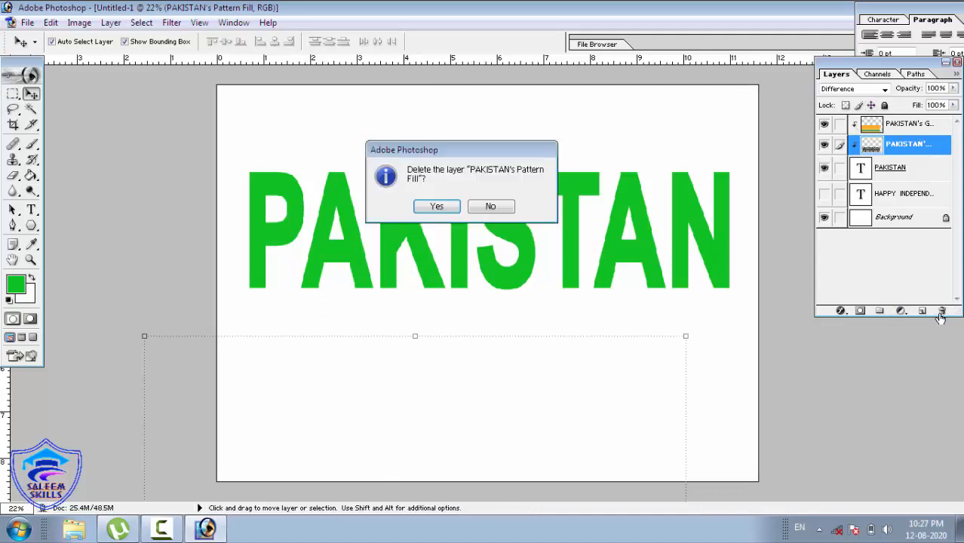
left_click(435, 208)
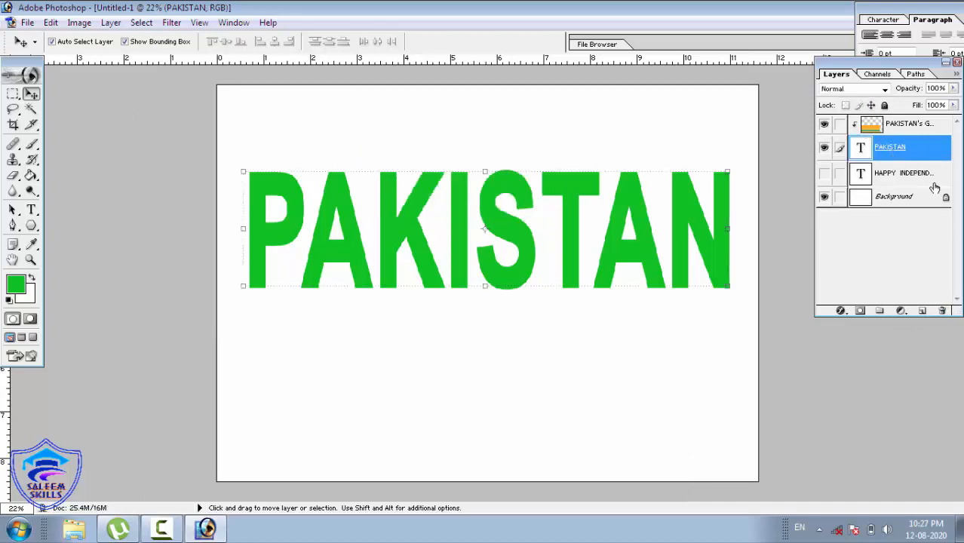
left_click(941, 311)
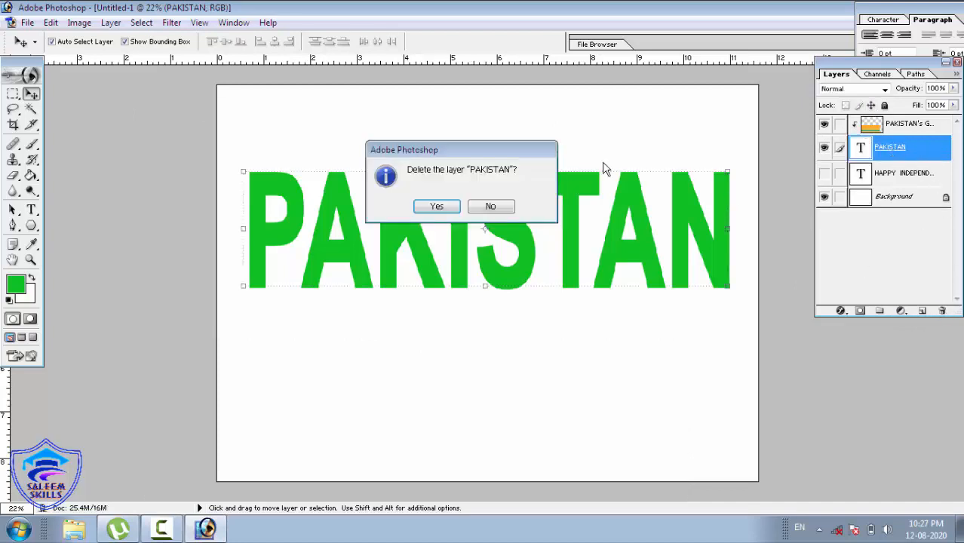
left_click(434, 208)
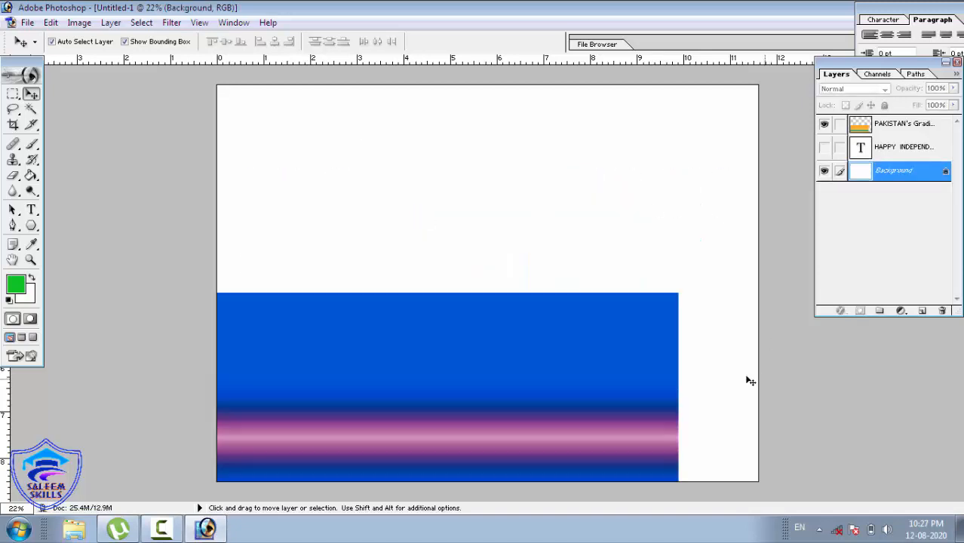
- Shift the gradient fill layer slightly and show the hidden HAPPY INDEPENDENCE DAY text layer
left_click(575, 331)
left_click_drag(576, 330, 572, 331)
left_click(885, 149)
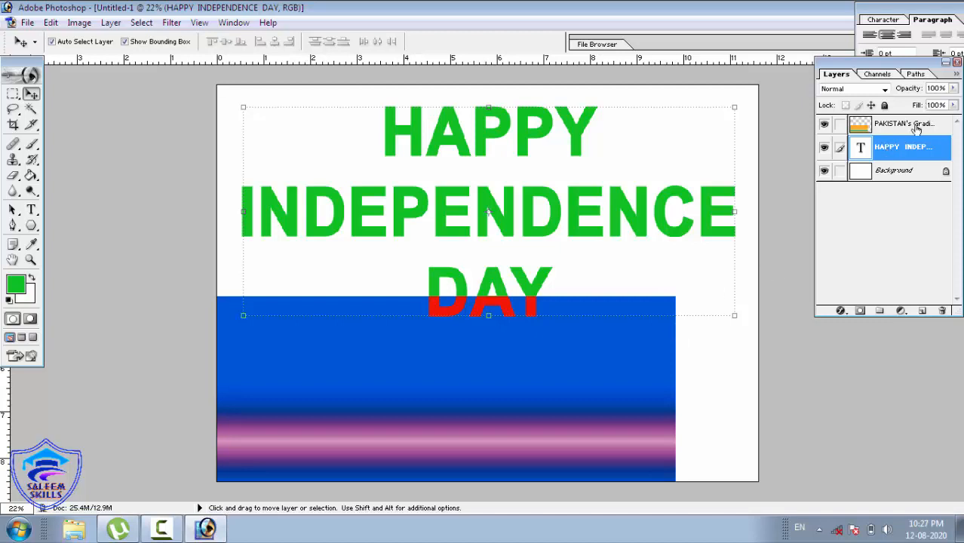
- Move the gradient fill layer up over the HAPPY INDEPENDENCE DAY text and delete that gradient layer
left_click(916, 127)
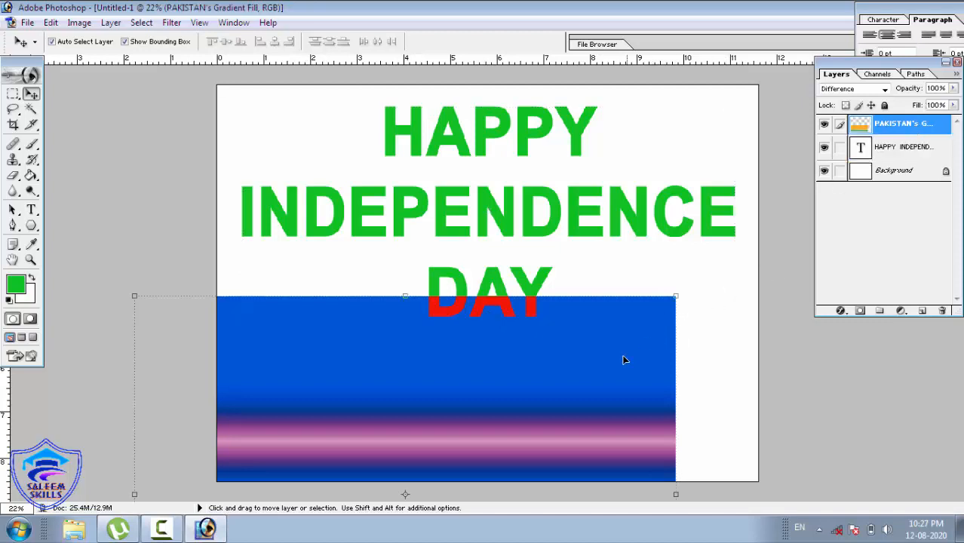
left_click_drag(623, 360, 687, 168)
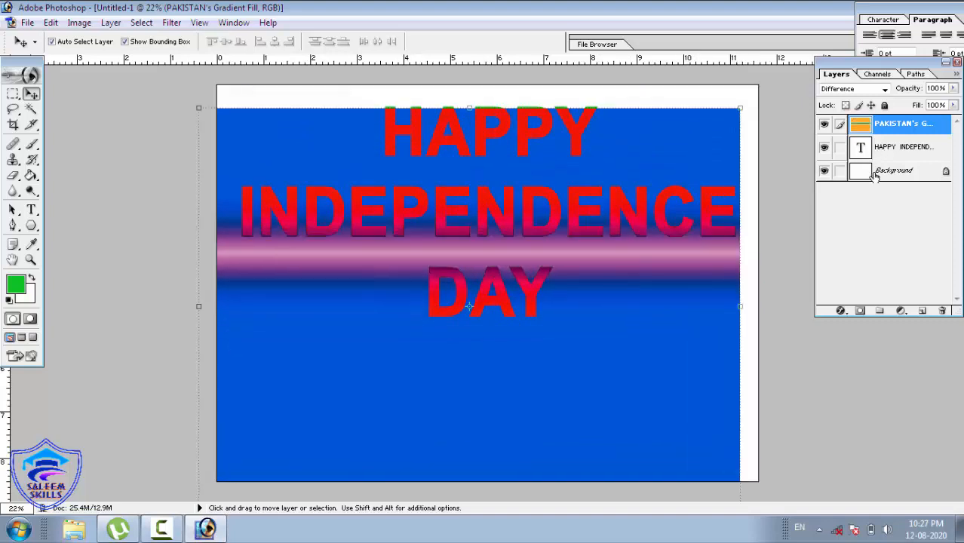
left_click(942, 312)
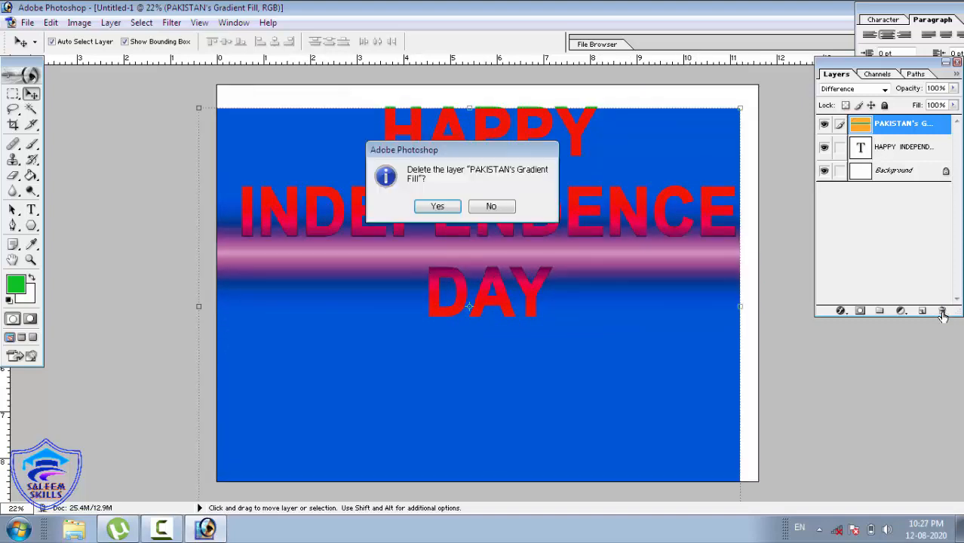
left_click(441, 207)
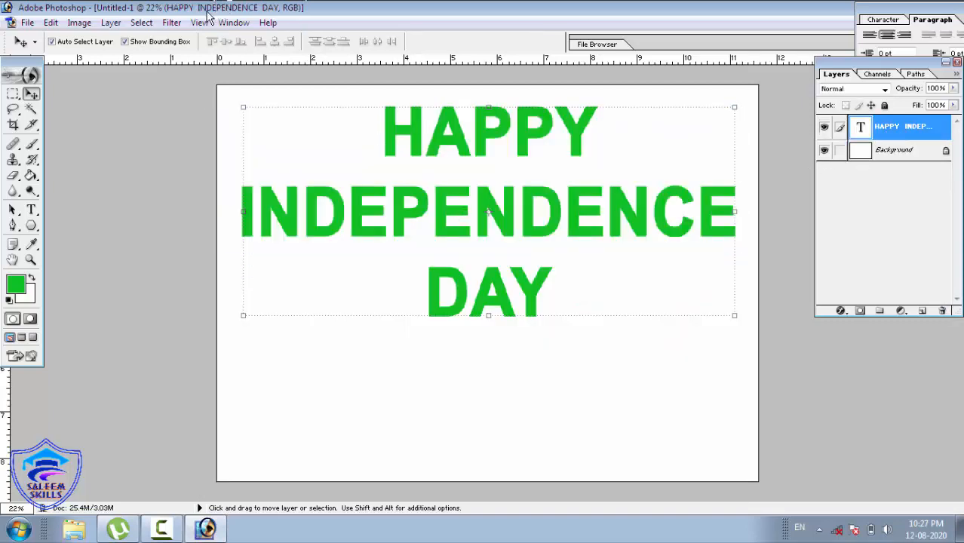
- Apply the blue-purple preset style with Satin and Gradient Overlay to the HAPPY INDEPENDENCE DAY text layer
left_click(111, 23)
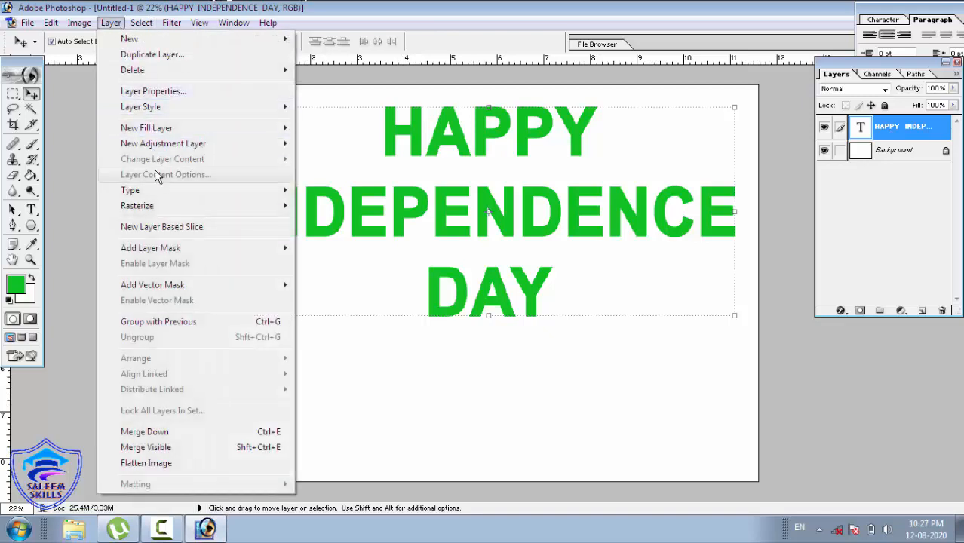
mouse_move(158, 109)
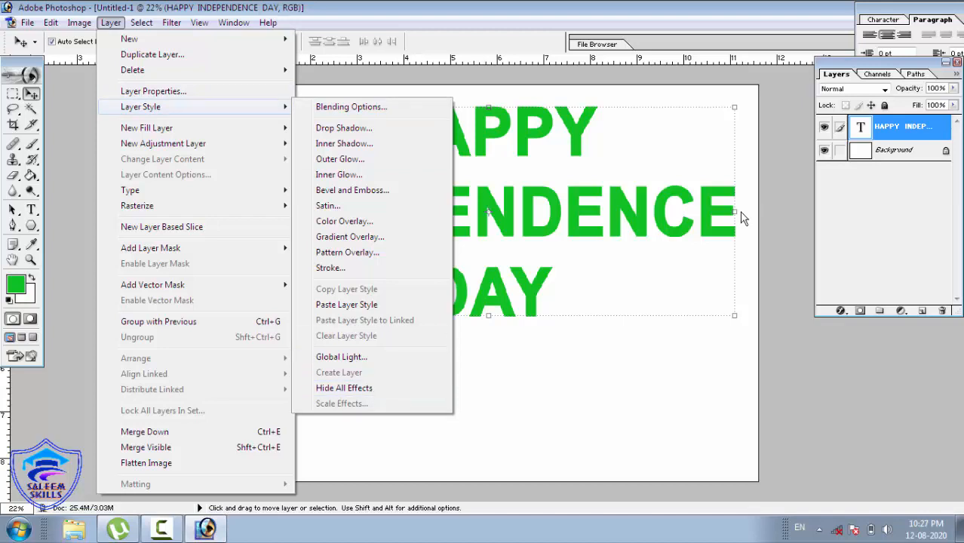
left_click(352, 108)
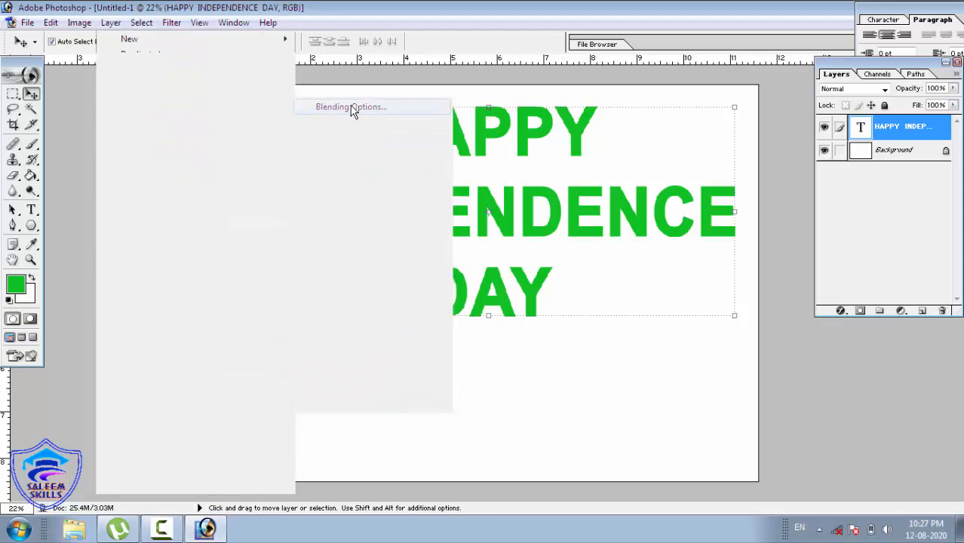
left_click(86, 37)
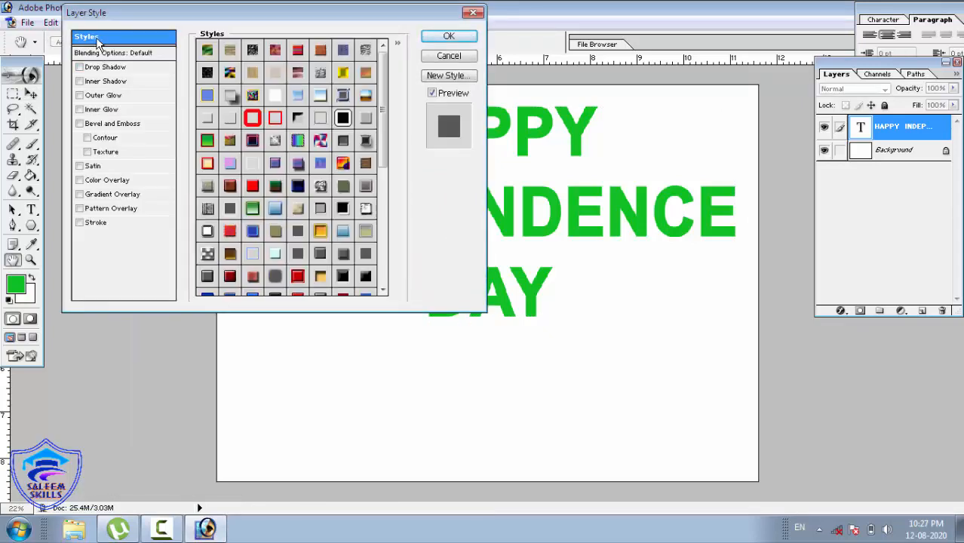
left_click(230, 143)
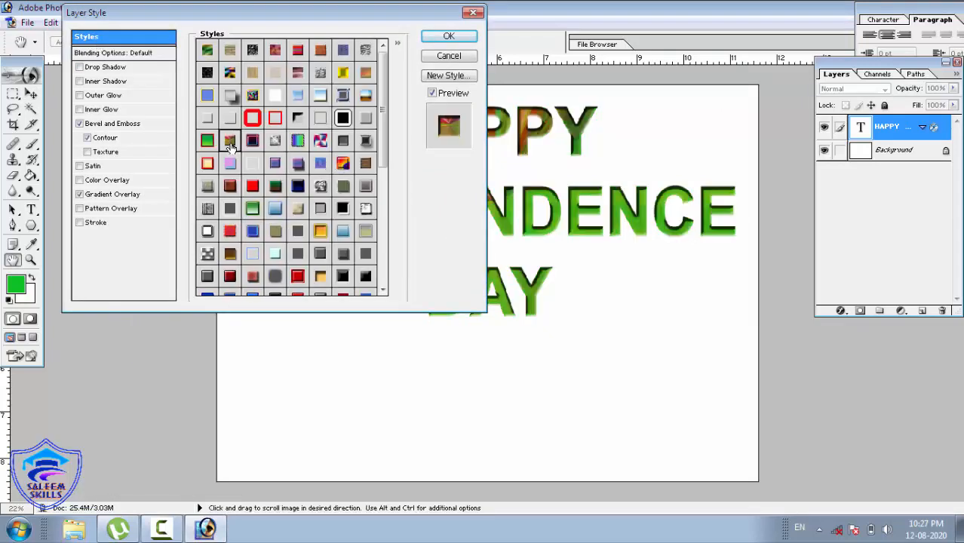
left_click(320, 164)
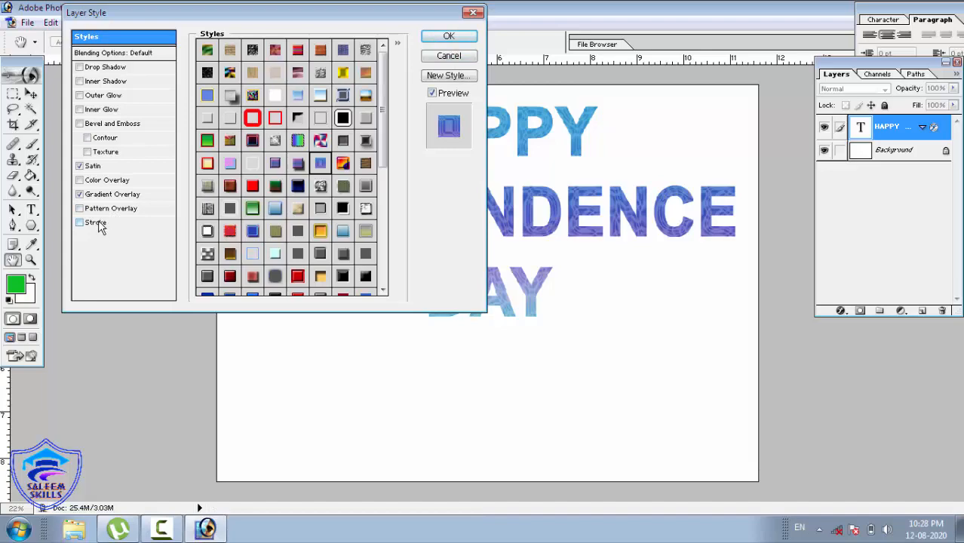
- Add a red 16 px outside Stroke at 100% opacity to the text's layer style and accept it
left_click_drag(415, 13, 958, 47)
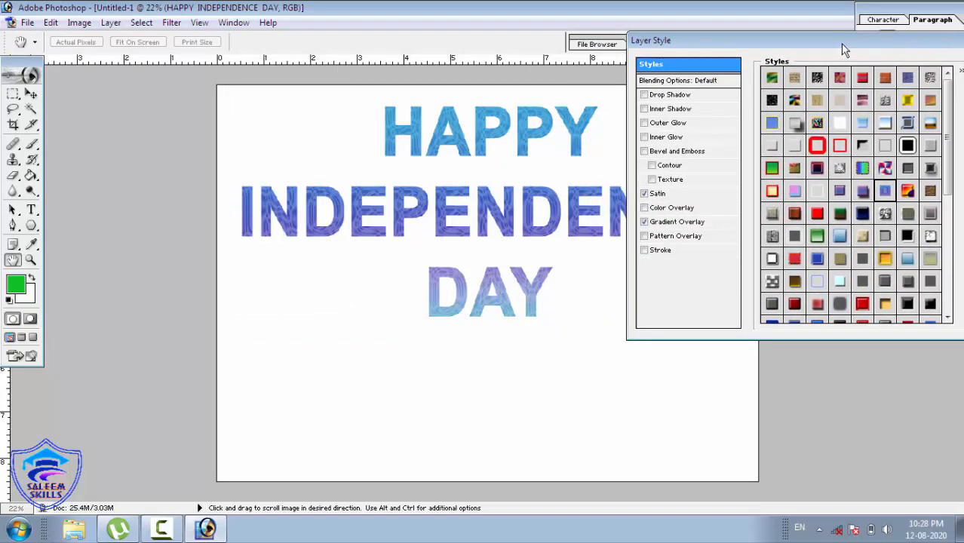
left_click(661, 251)
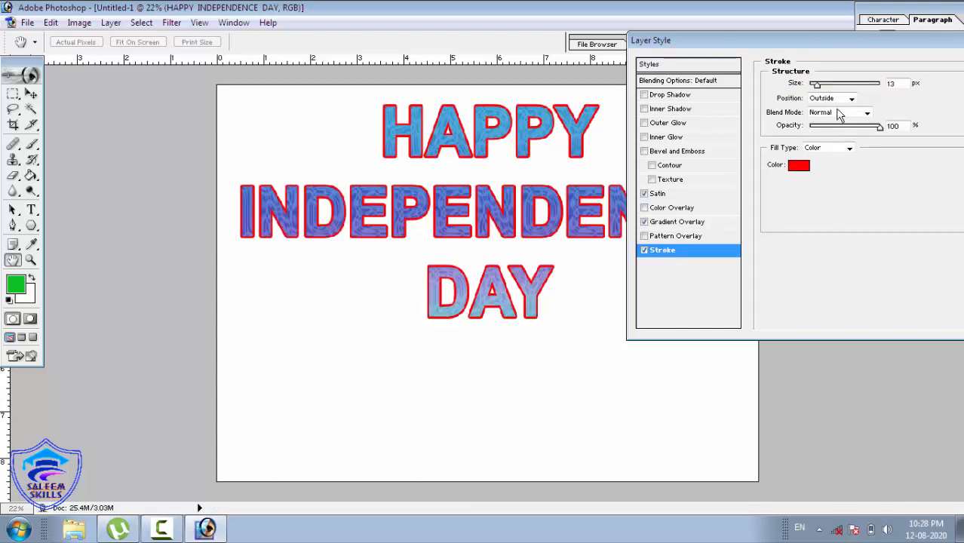
left_click_drag(819, 85, 819, 96)
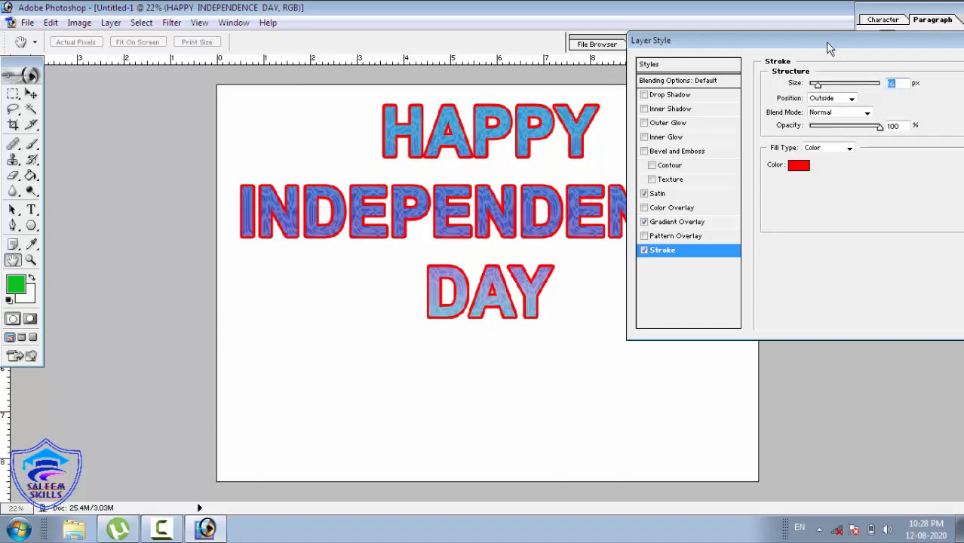
left_click_drag(828, 44, 649, 50)
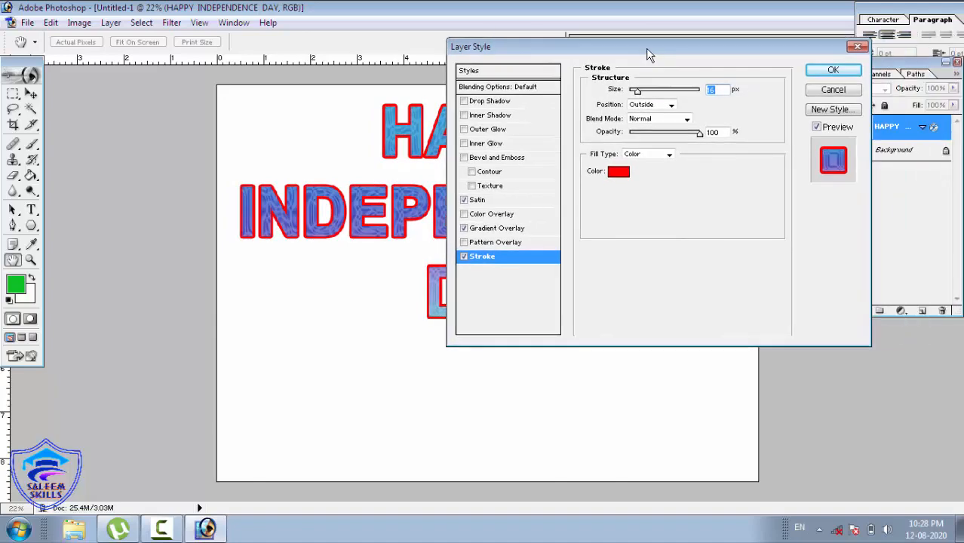
left_click(830, 70)
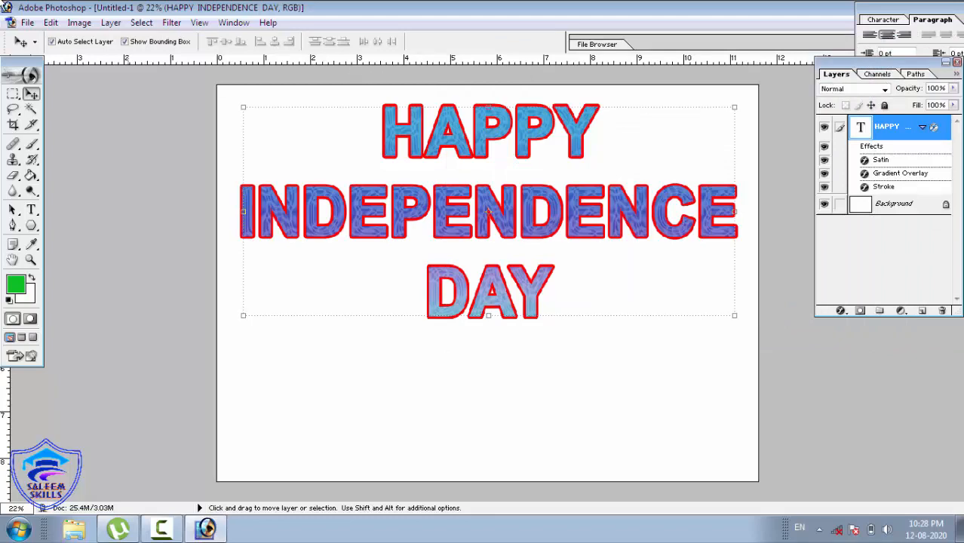
- Hide all layer effects and nudge the HAPPY INDEPENDENCE DAY text slightly upward
left_click(111, 23)
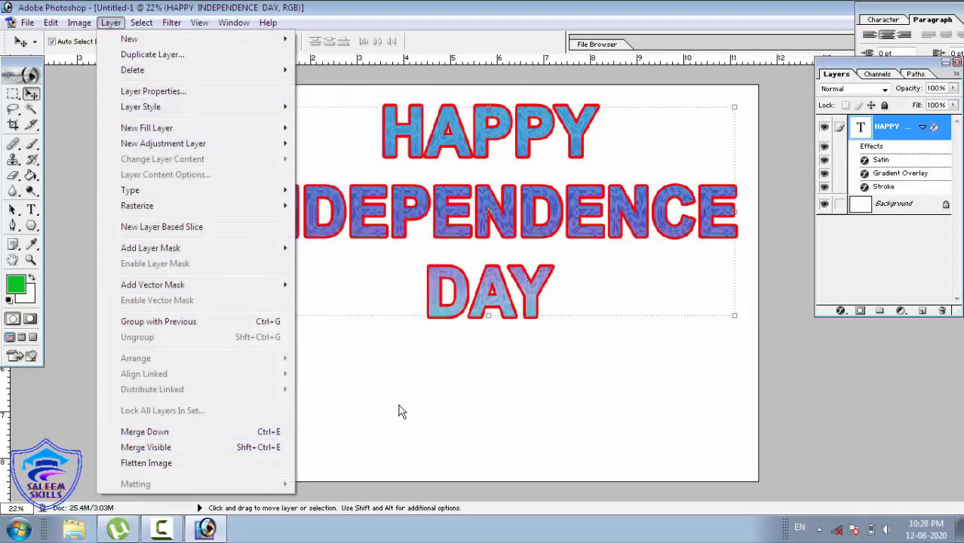
mouse_move(240, 112)
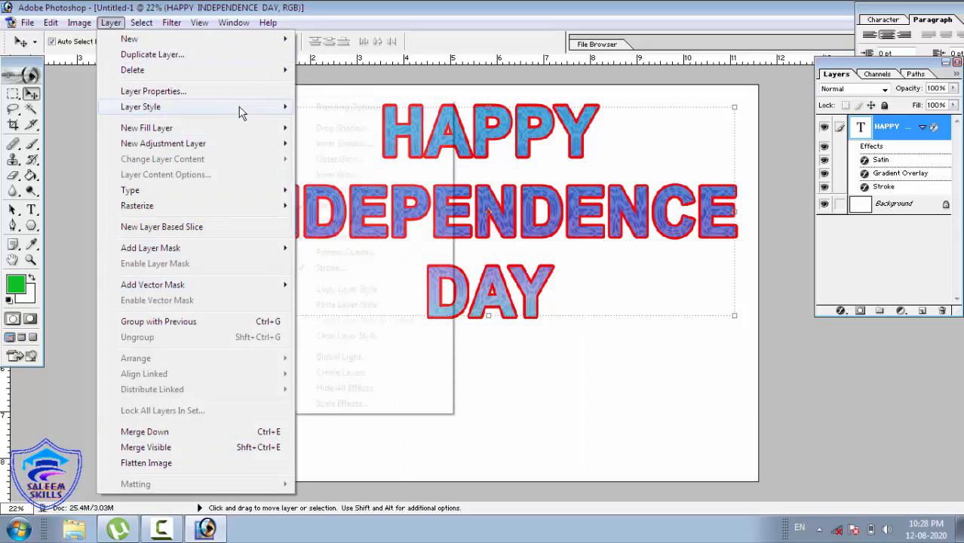
left_click(391, 395)
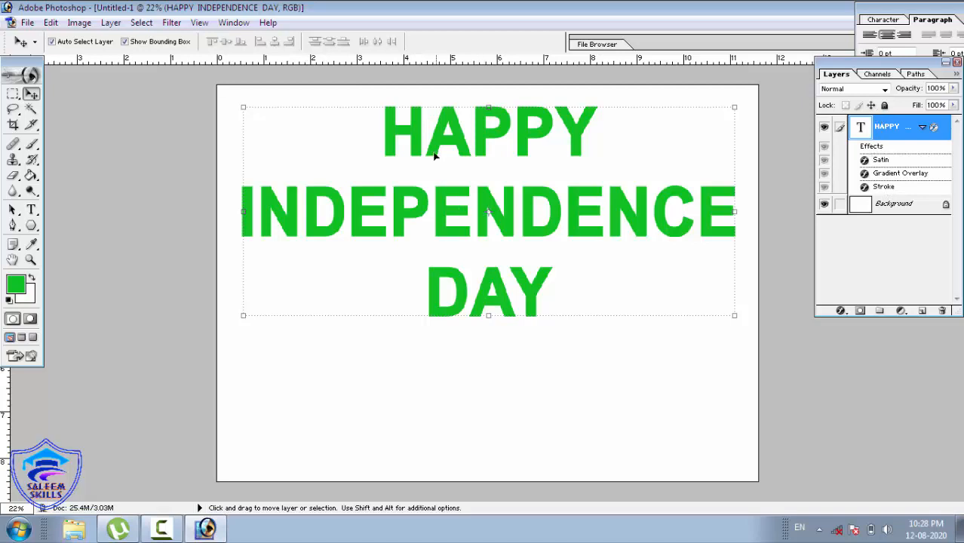
mouse_move(627, 283)
left_mouse_down()
mouse_move(211, 172)
mouse_move(581, 241)
mouse_move(637, 287)
mouse_move(626, 261)
mouse_move(629, 280)
left_mouse_up()
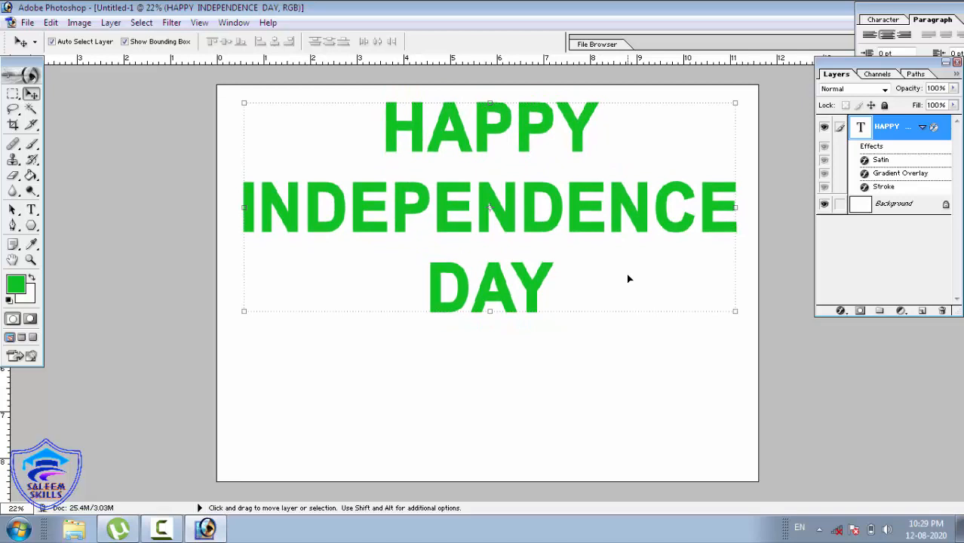
- Show all the hidden layer effects on the HAPPY INDEPENDENCE DAY text again
left_click(143, 23)
mouse_move(113, 28)
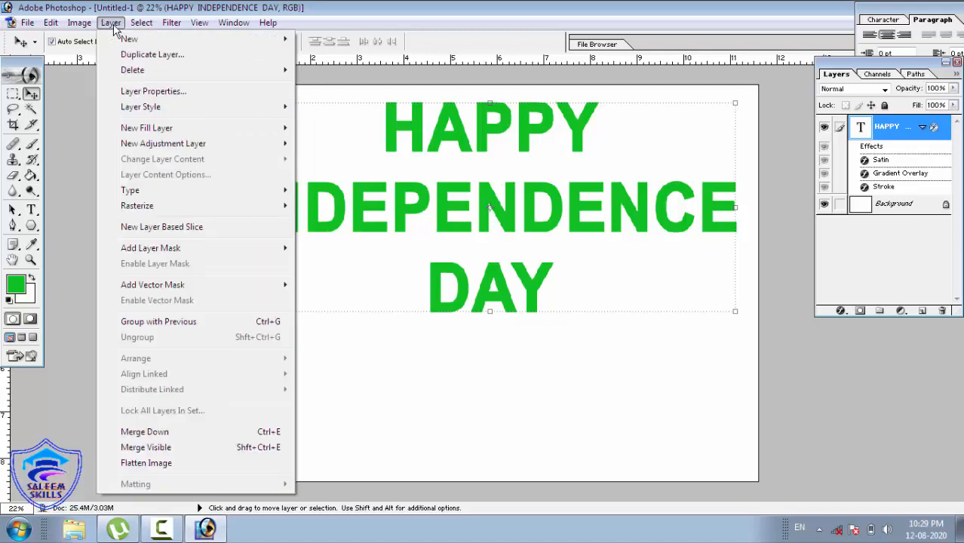
mouse_move(149, 111)
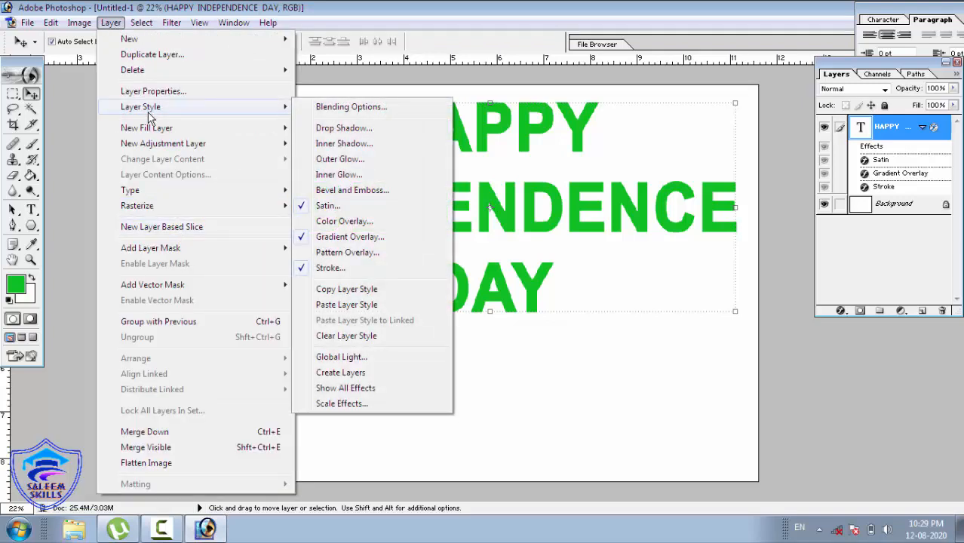
left_click(359, 384)
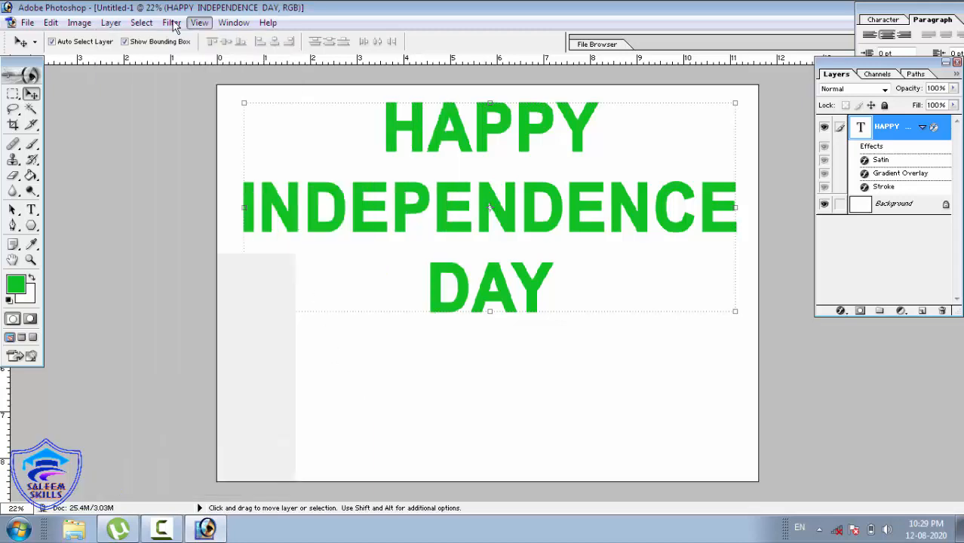
left_click(113, 22)
mouse_move(143, 106)
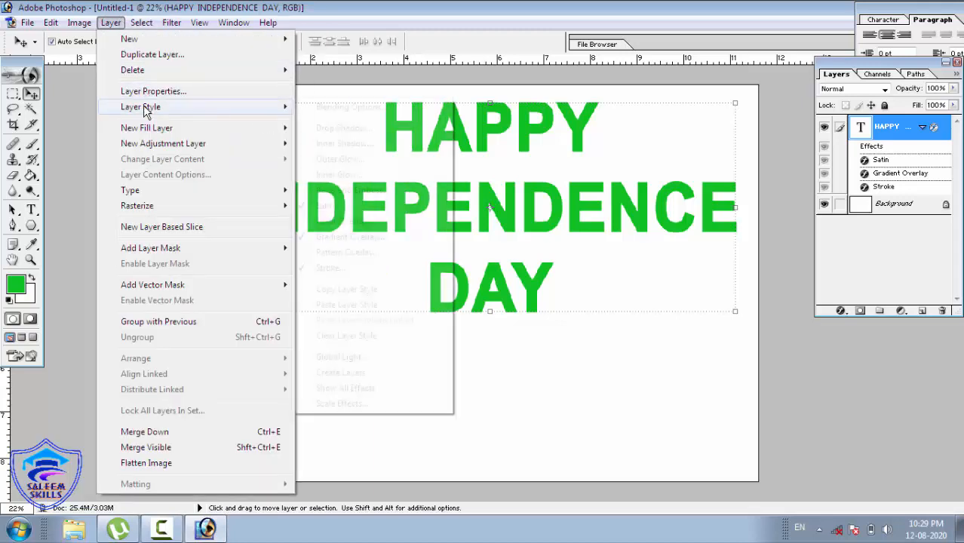
left_click(346, 390)
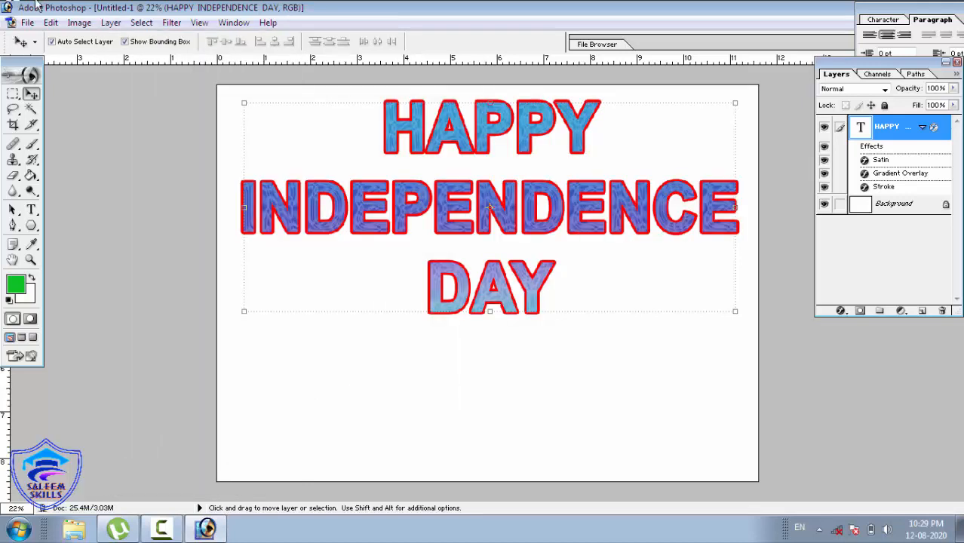
- Try scaling the text's layer effects to 169% with the preview on, and cancel the scaling
left_click(111, 25)
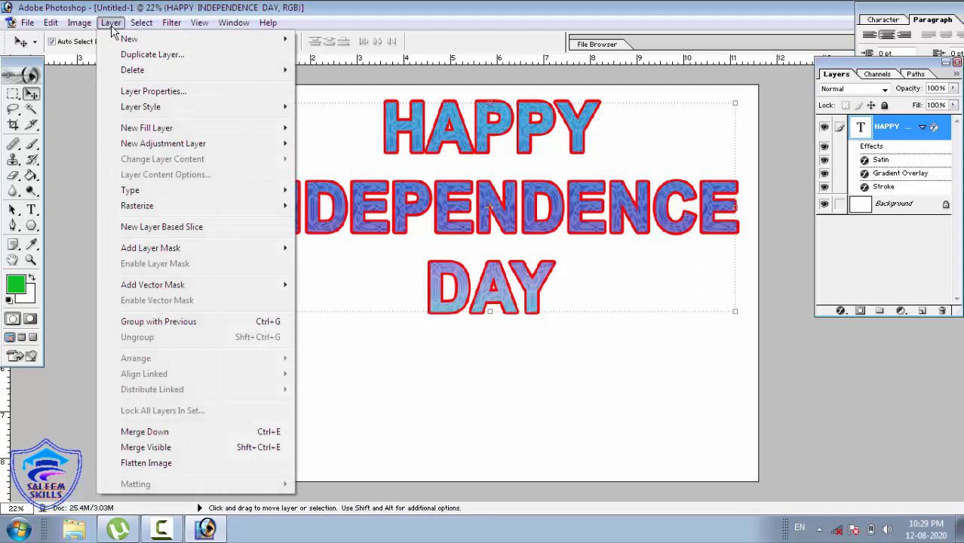
mouse_move(138, 107)
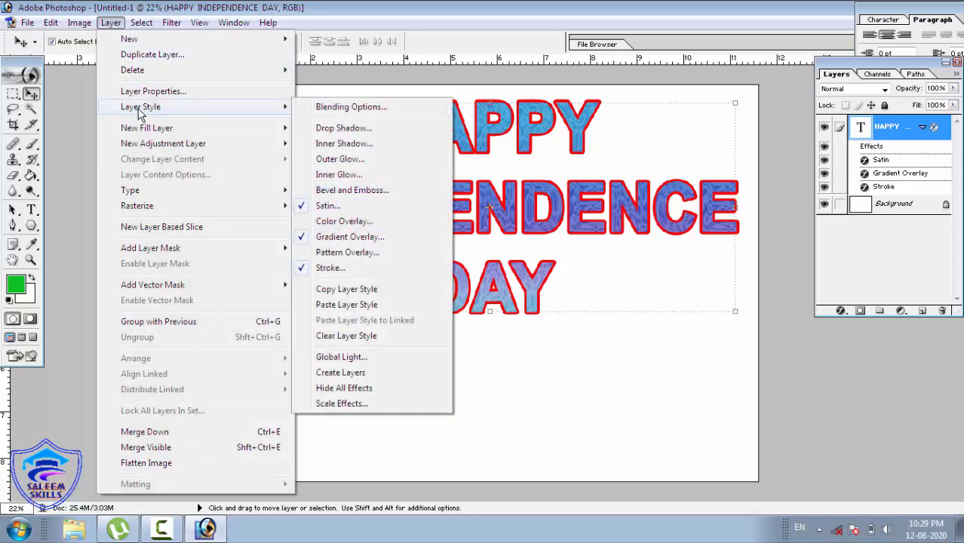
left_click(343, 405)
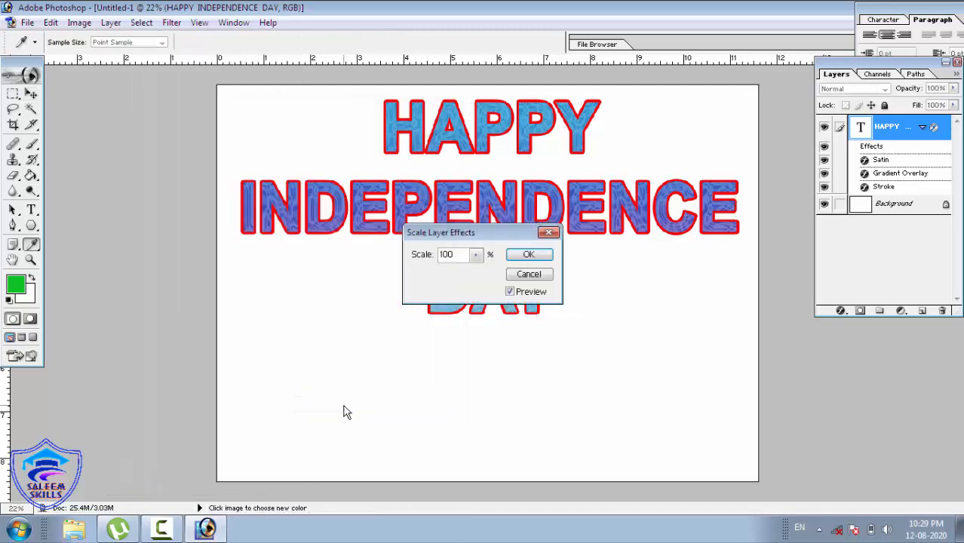
left_click_drag(467, 238, 644, 123)
left_click(653, 142)
left_click(652, 143)
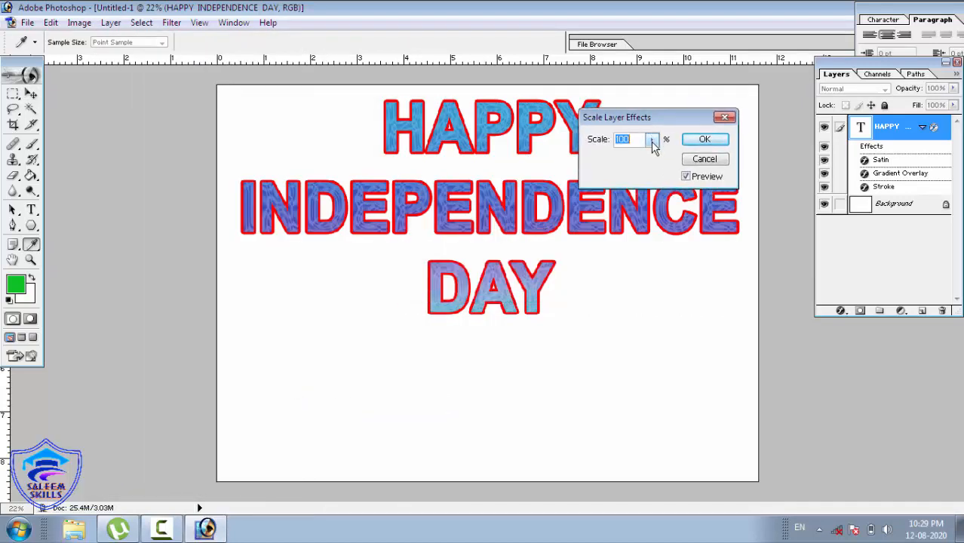
left_click(653, 142)
left_click(653, 143)
left_click(653, 143)
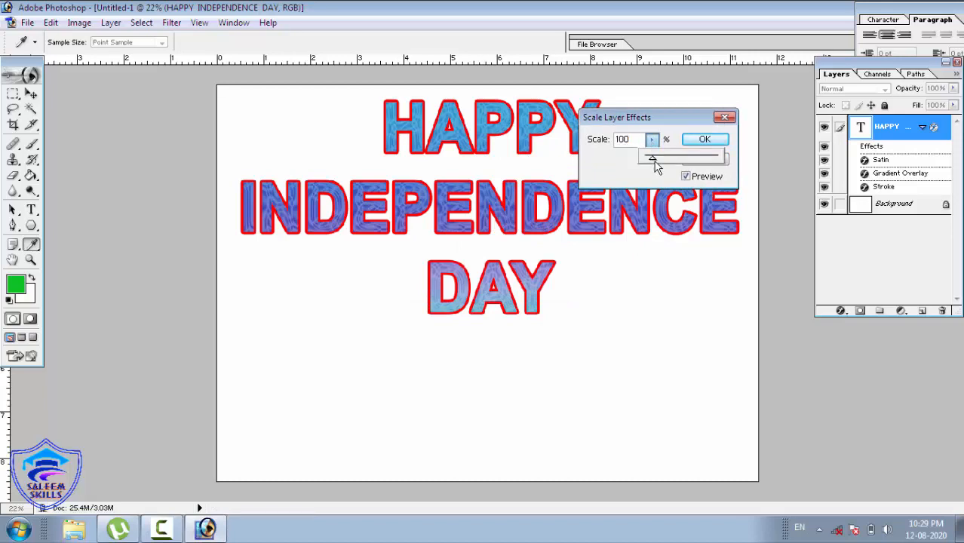
mouse_move(653, 160)
left_mouse_down()
mouse_move(680, 162)
mouse_move(657, 158)
left_mouse_up()
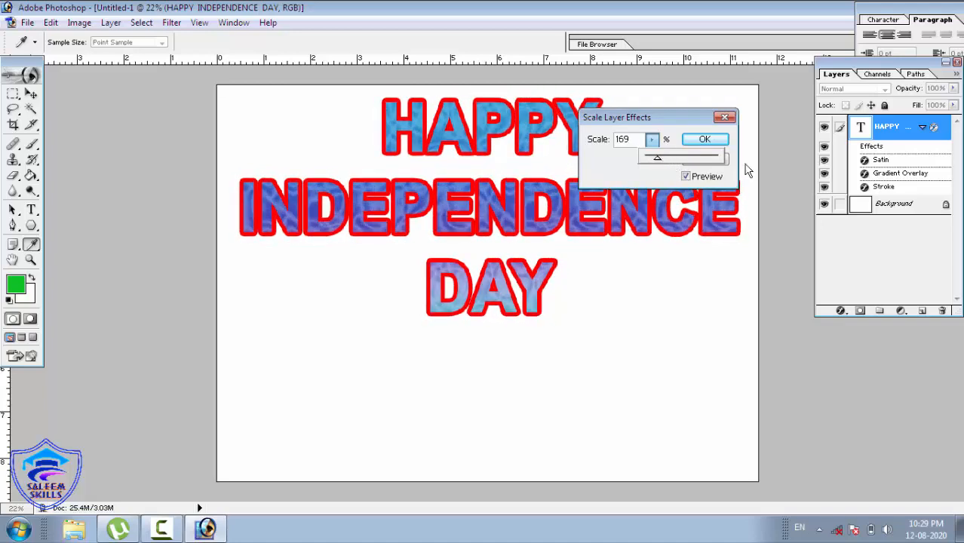
left_click(884, 191)
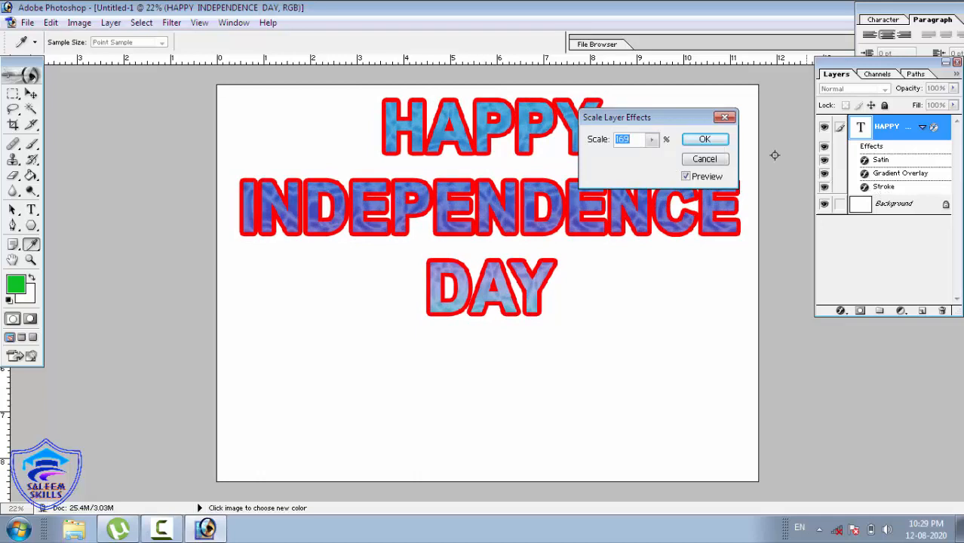
left_click(709, 160)
key("v")
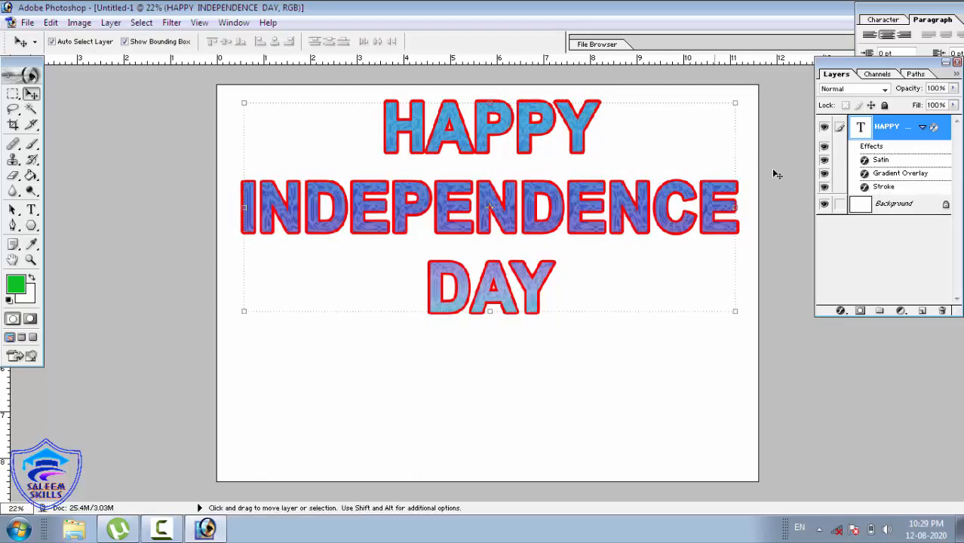
- Turn off the Stroke effect in the text layer's style, keeping Satin and Gradient Overlay
double_click(881, 187)
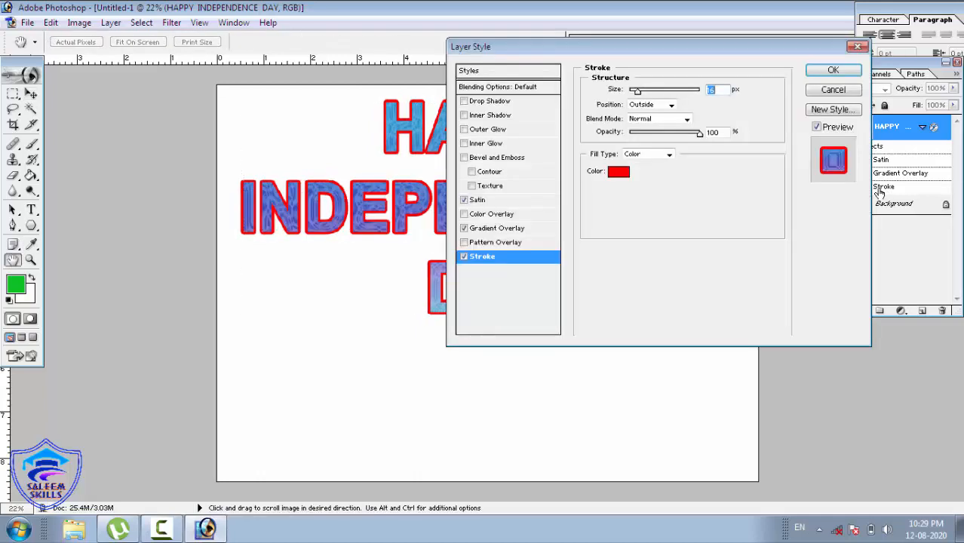
left_click(464, 258)
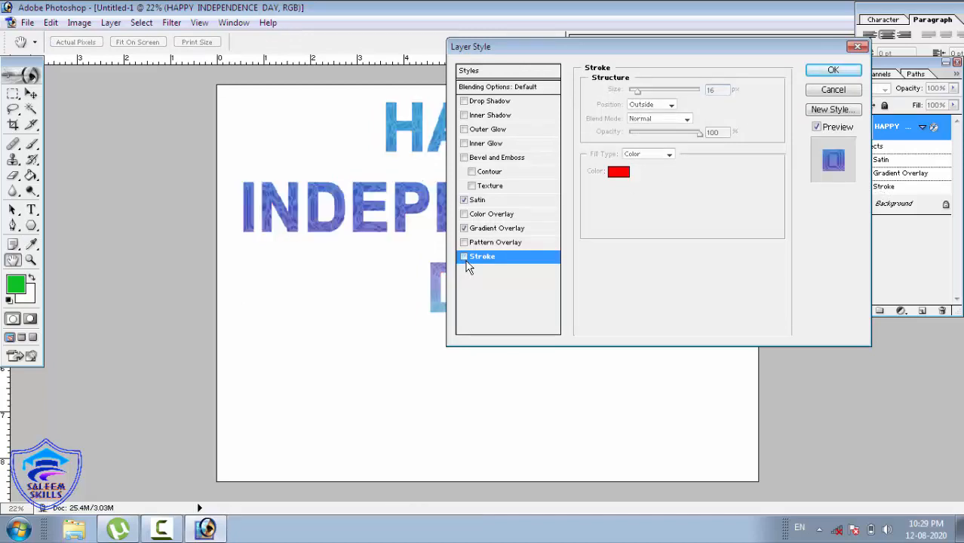
left_click(833, 70)
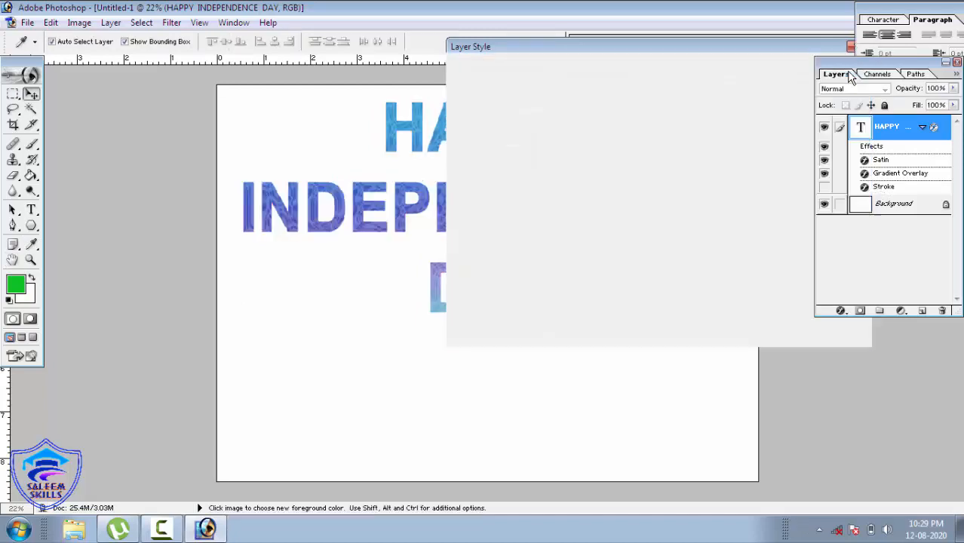
- Try scaling the text's layer effects to 1%, 159%, 219% and 90% with the preview on
left_click(31, 260)
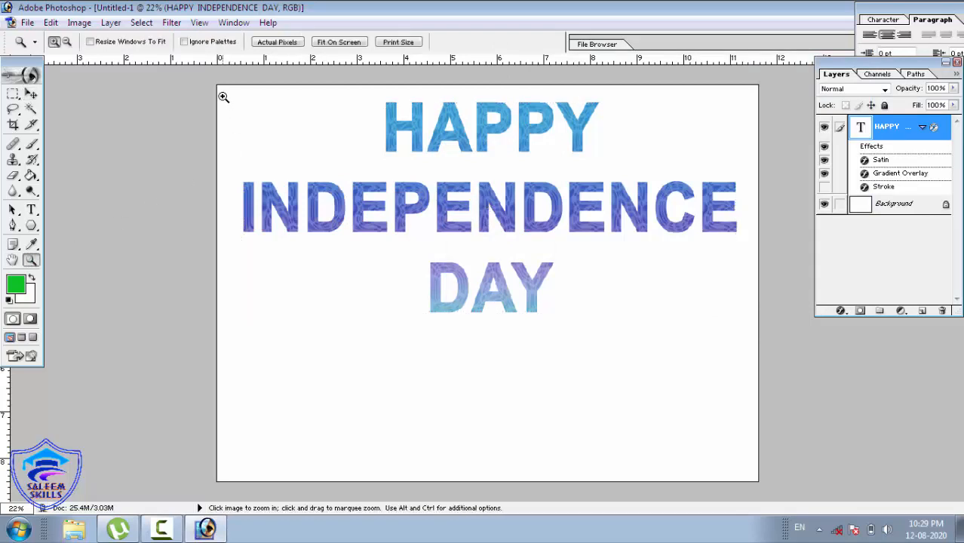
left_click_drag(224, 96, 485, 323)
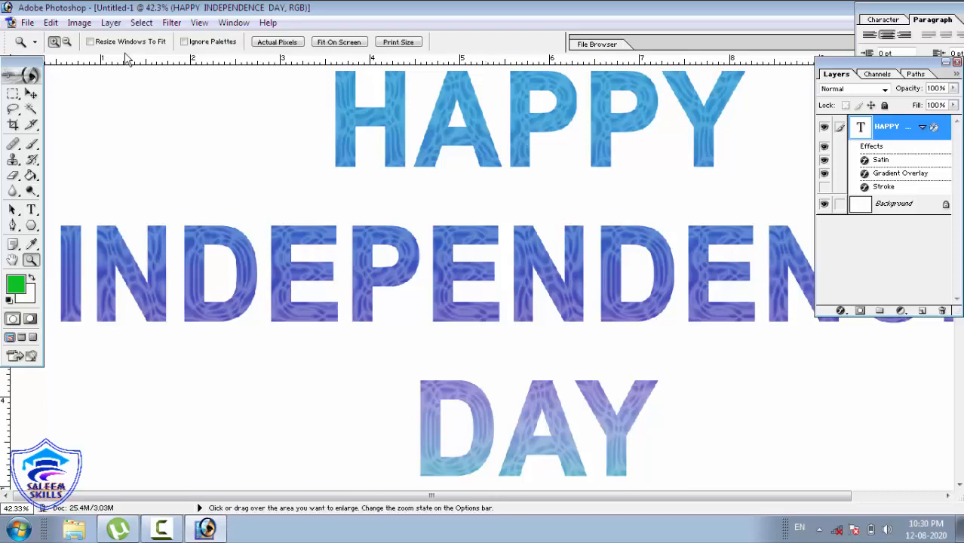
left_click(110, 22)
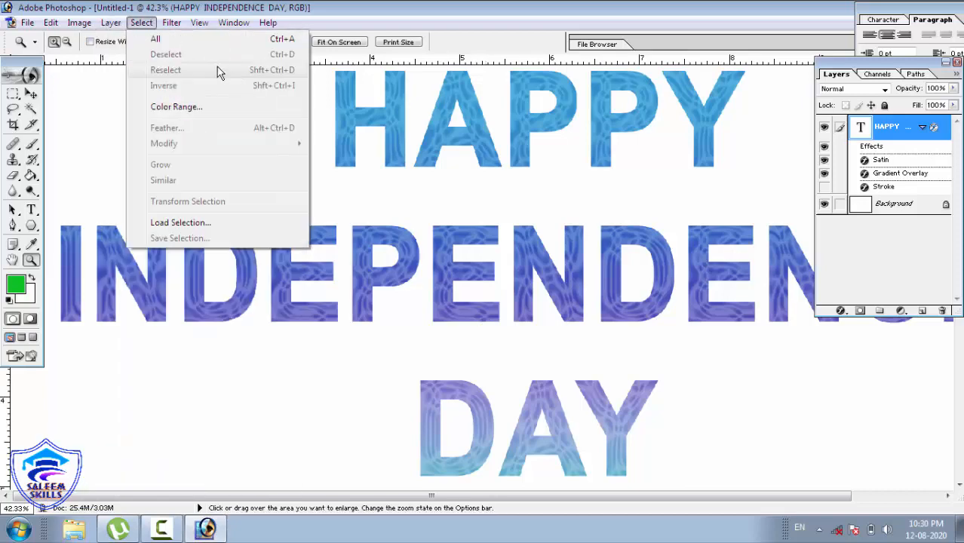
mouse_move(139, 110)
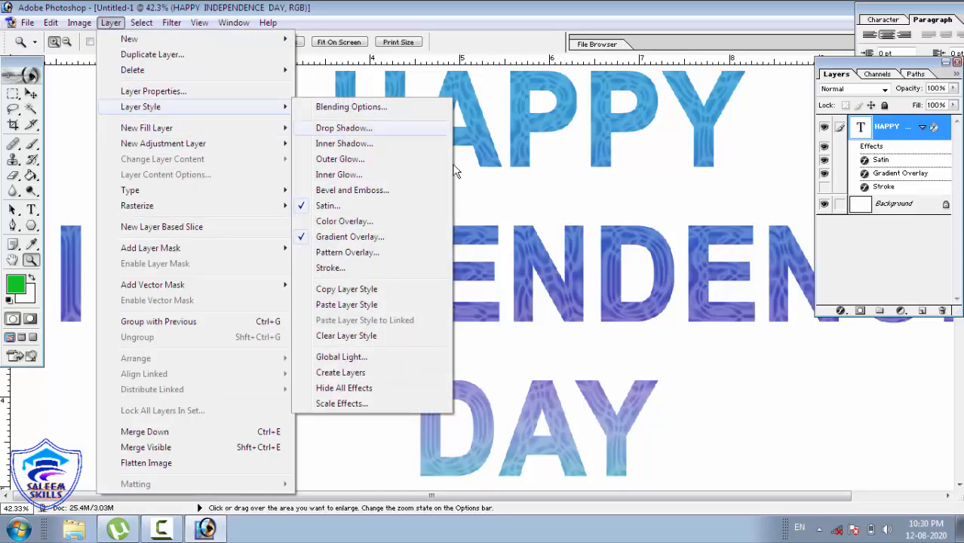
left_click(339, 404)
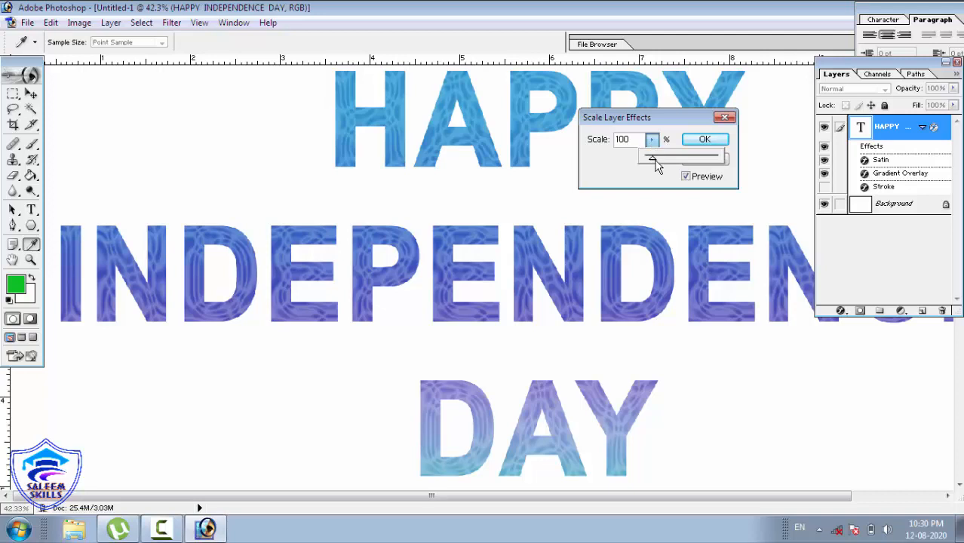
left_click_drag(654, 164, 635, 166)
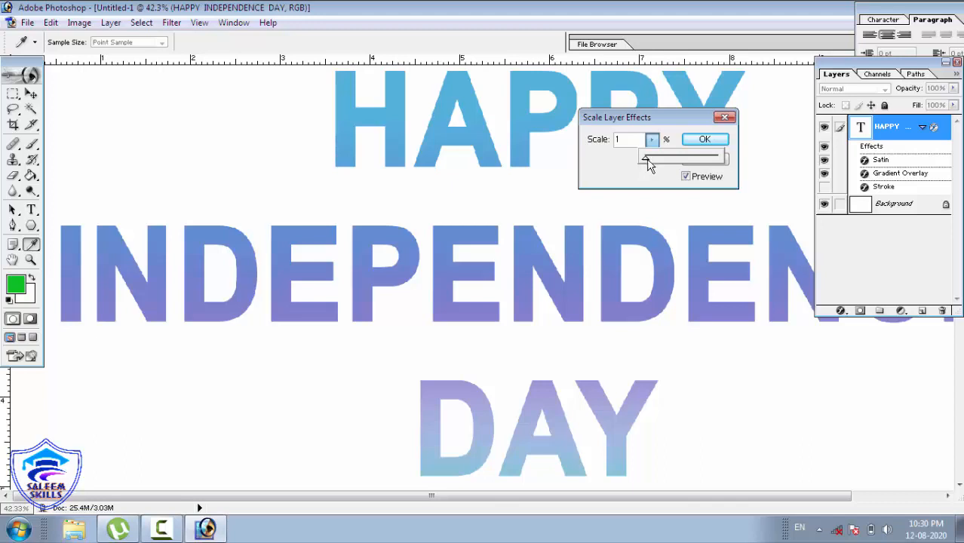
left_click_drag(647, 163, 658, 166)
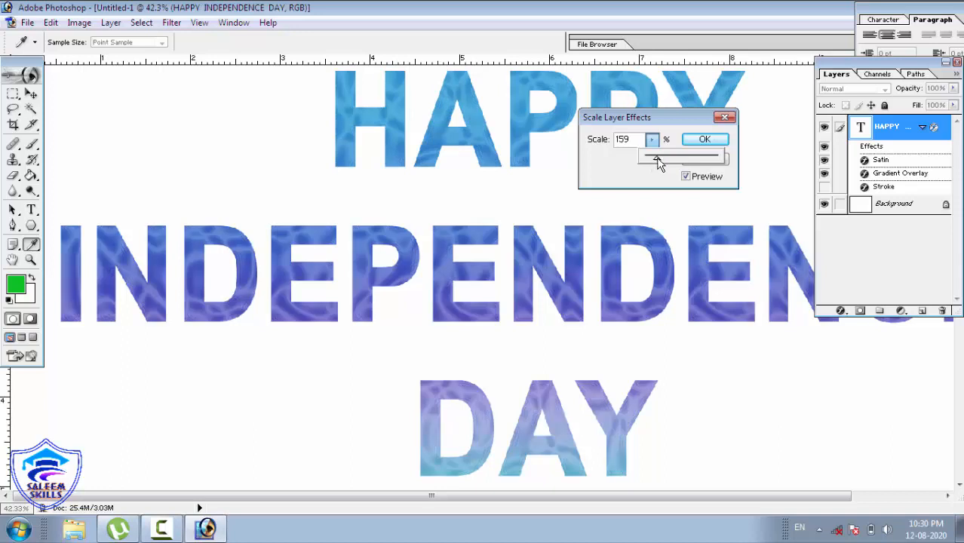
mouse_move(657, 164)
left_mouse_down()
mouse_move(685, 157)
mouse_move(718, 164)
mouse_move(663, 176)
left_mouse_up()
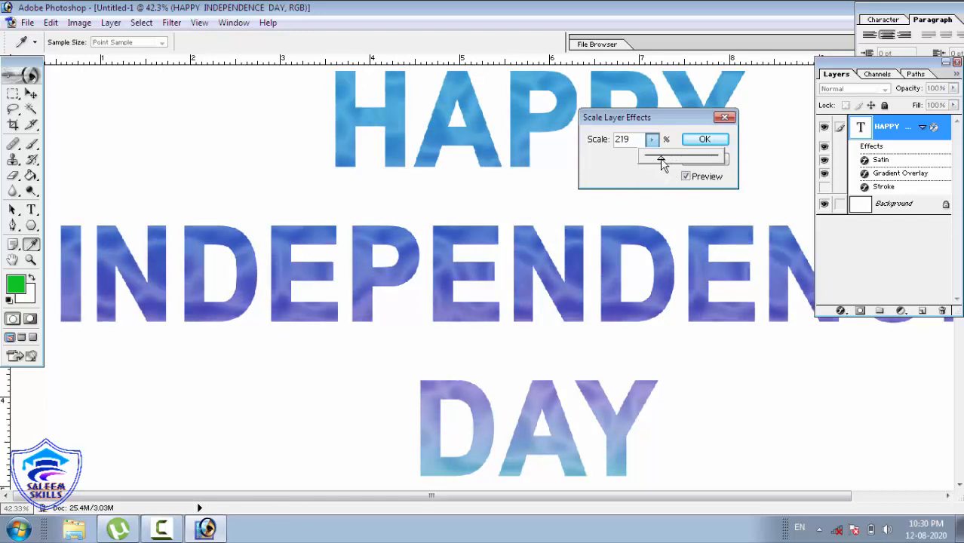
left_click_drag(661, 164, 652, 159)
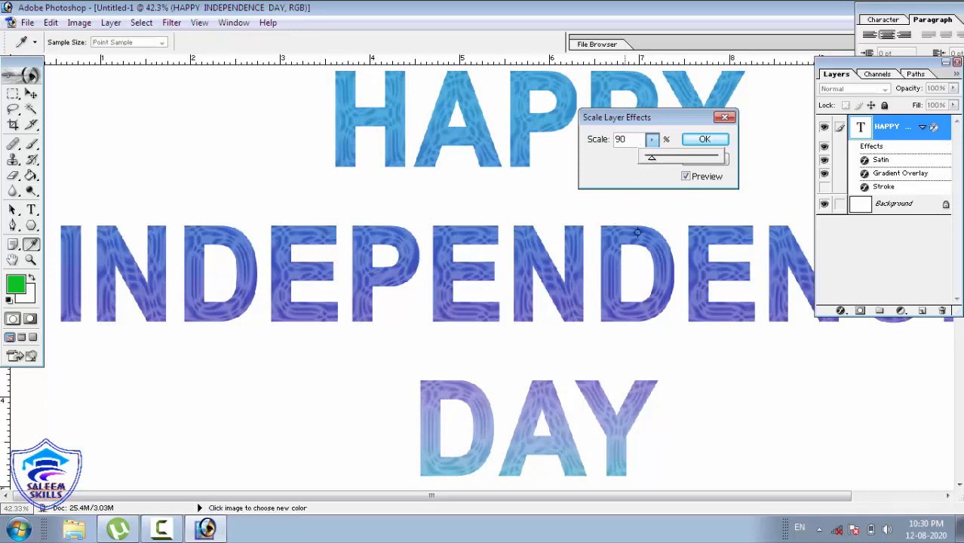
- Set the layer effects scale to 100% and apply it to the text
left_click(631, 139)
type("100")
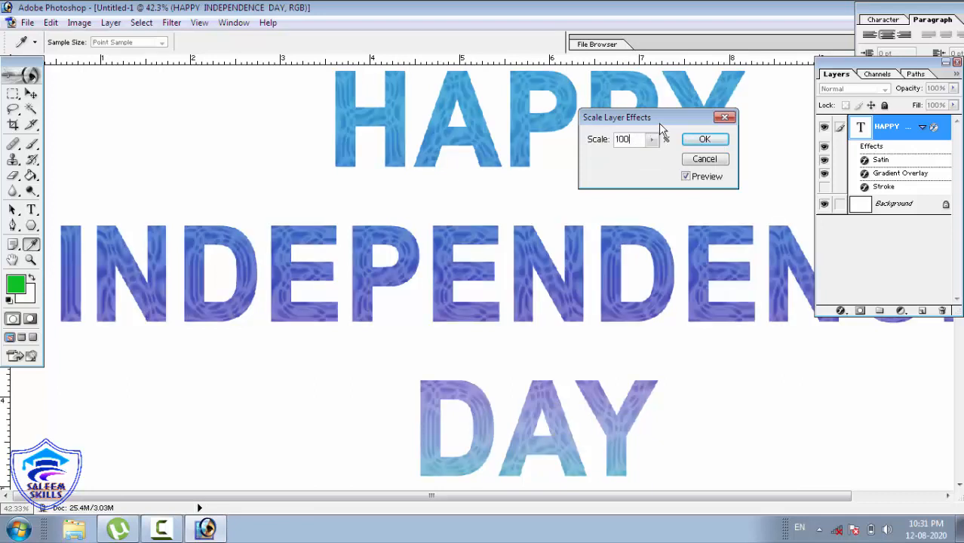
left_click(704, 142)
key("z")
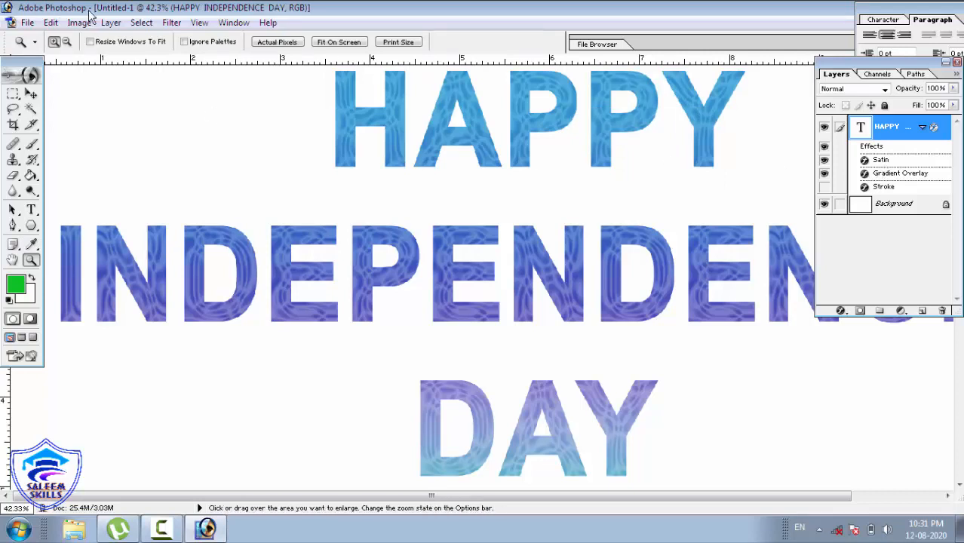
left_click(111, 22)
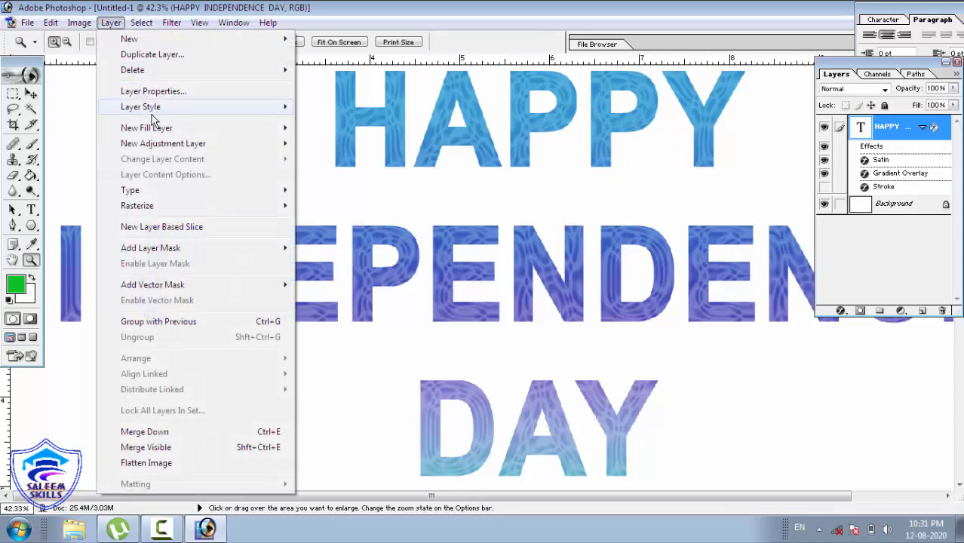
mouse_move(154, 110)
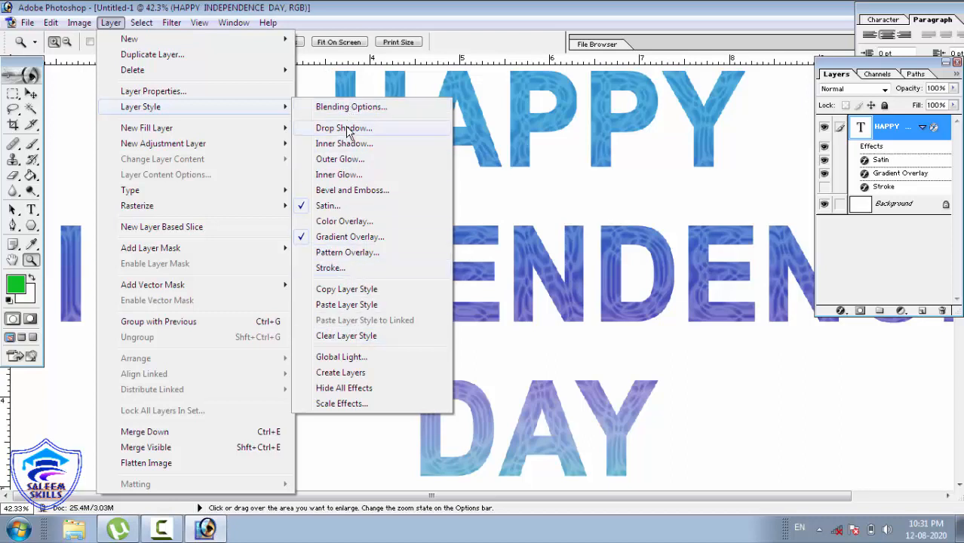
mouse_move(145, 136)
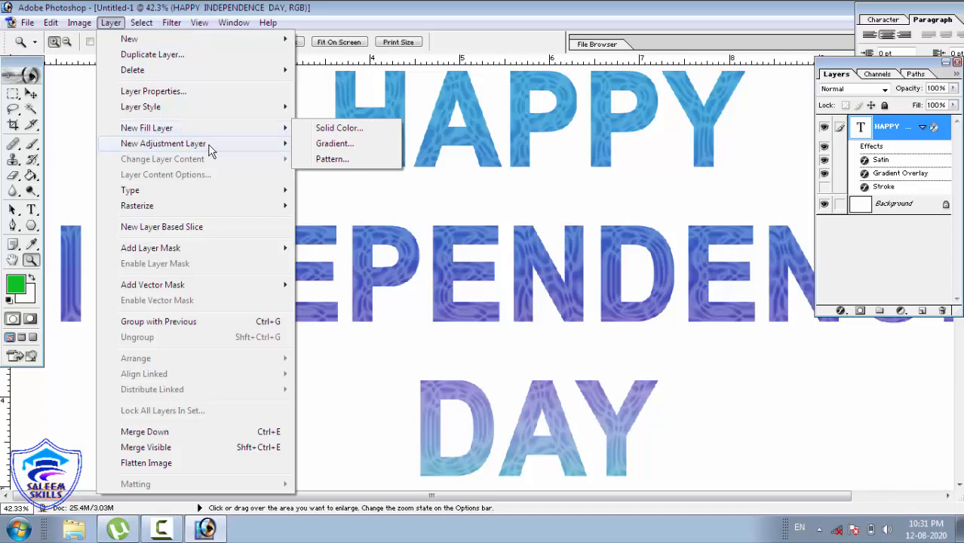
mouse_move(232, 152)
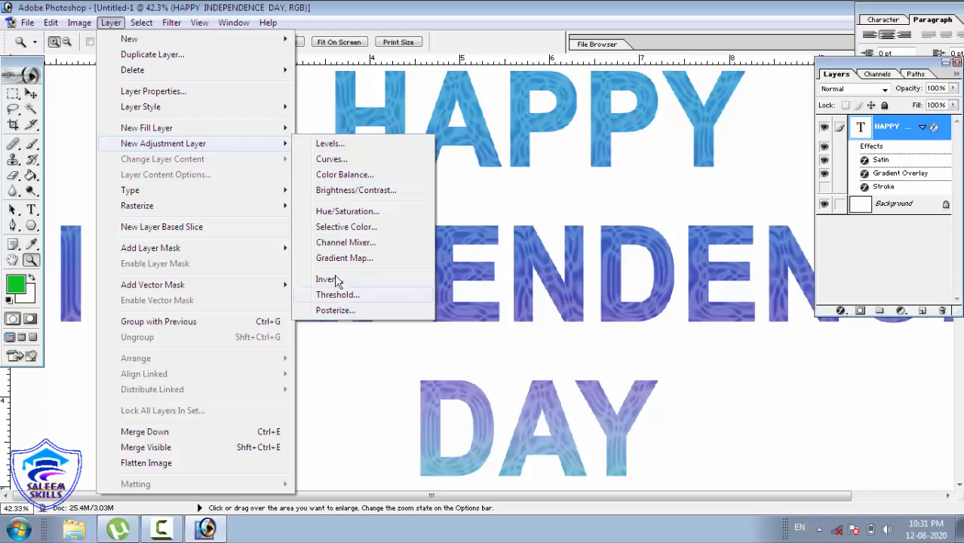
left_click(768, 369)
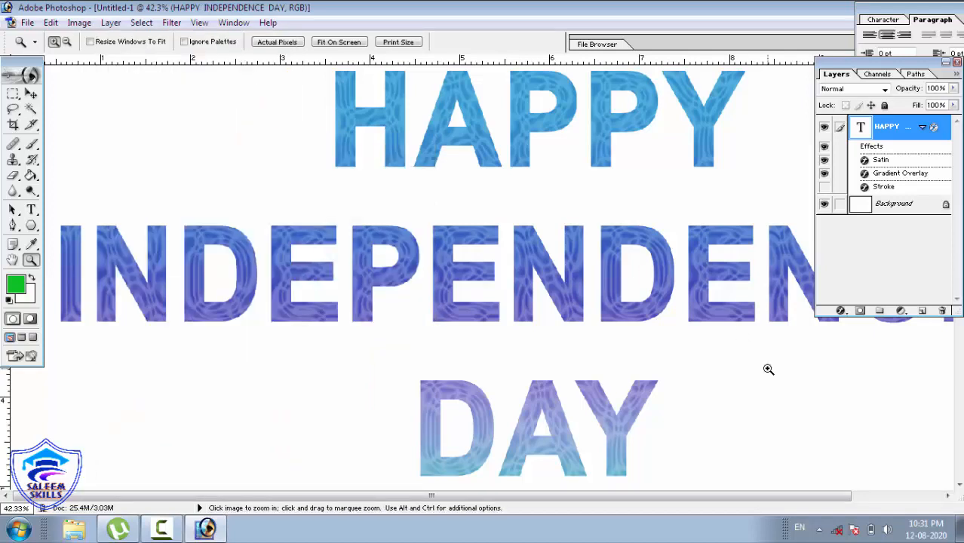